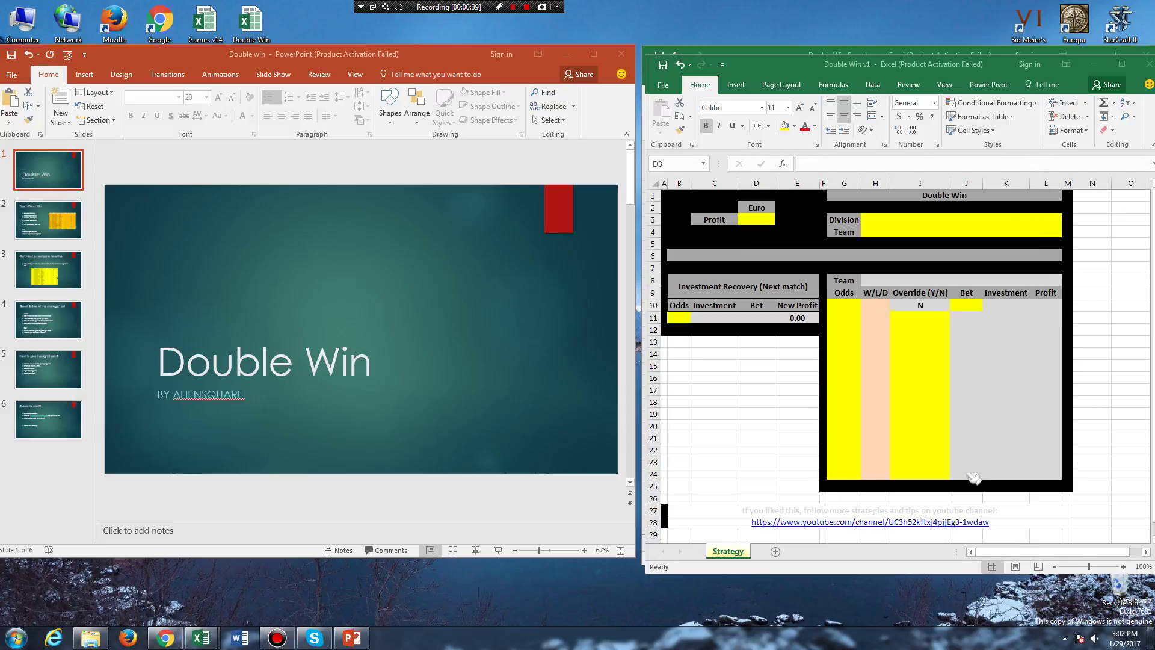
Show slide 2, 'Team Wins I Win', with its strategy bullets and odds table
click(49, 220)
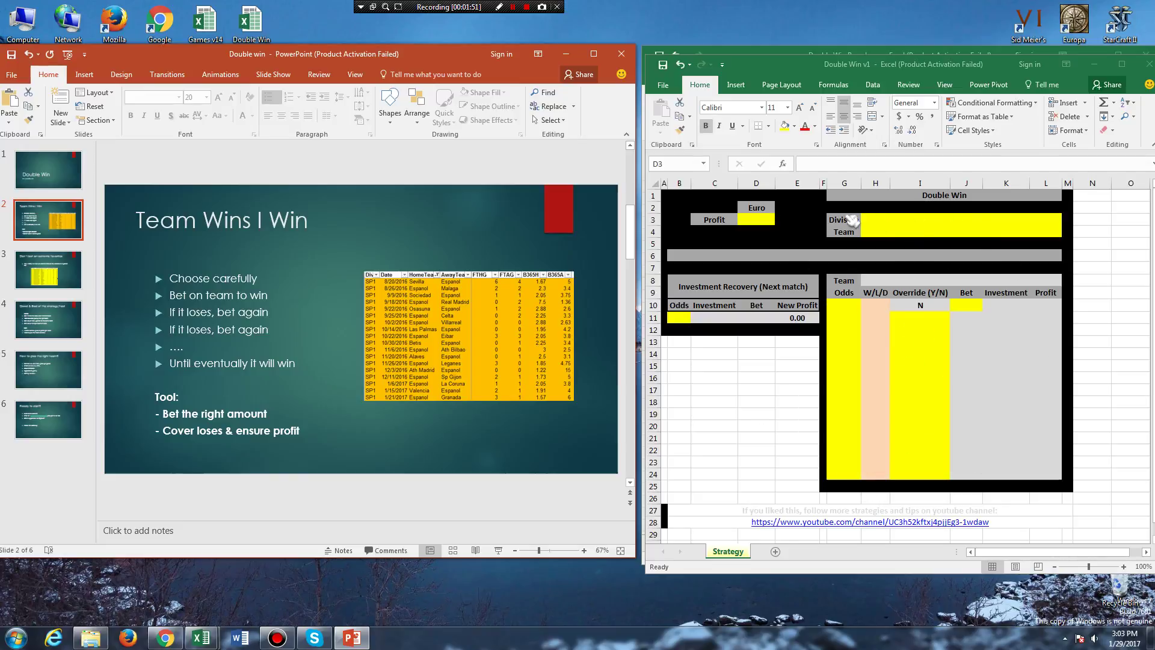
Enter Spanish 1 as the Division and Espanyol as the Team
click(902, 217)
click(921, 220)
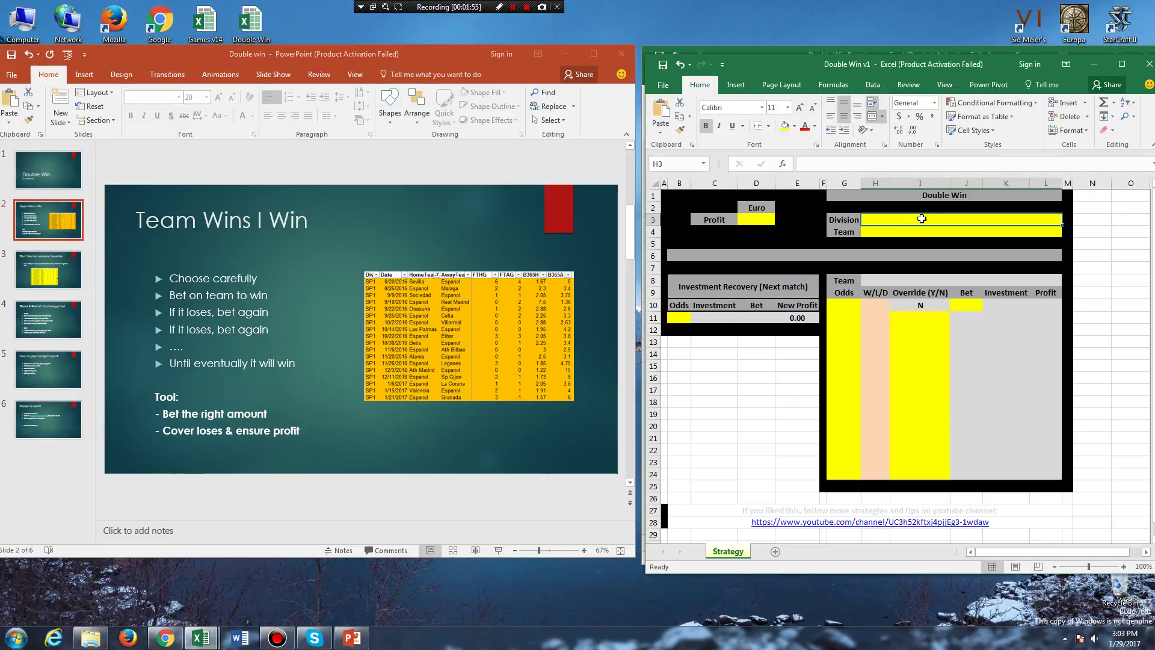
text(Spanish)
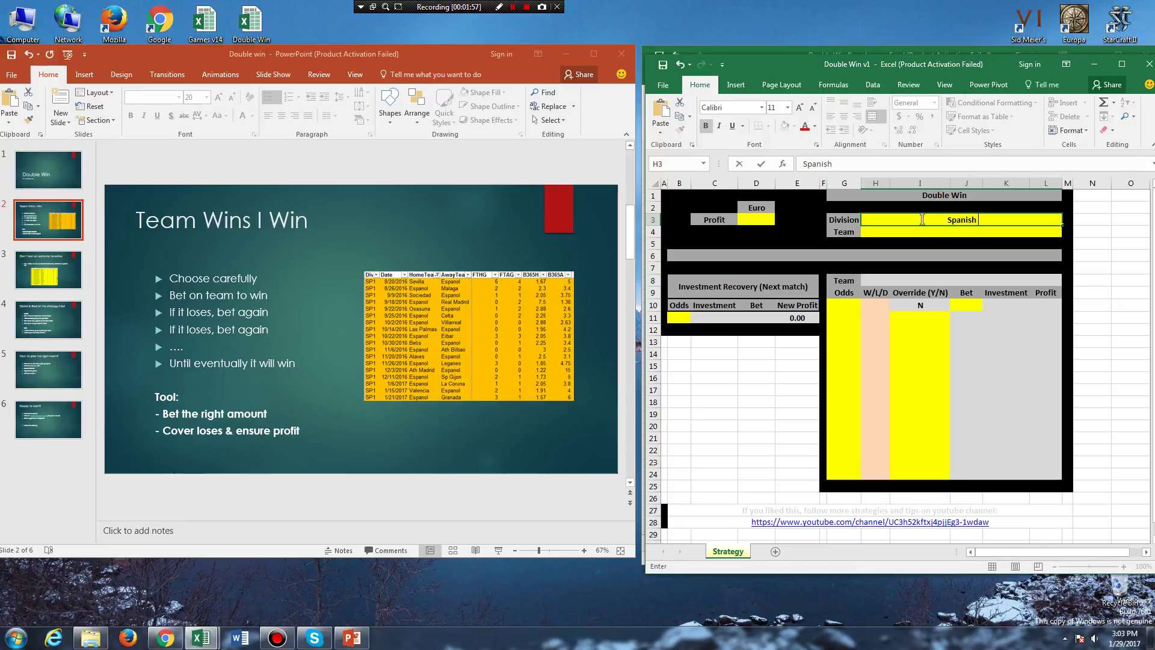
text( 1)
key(Return)
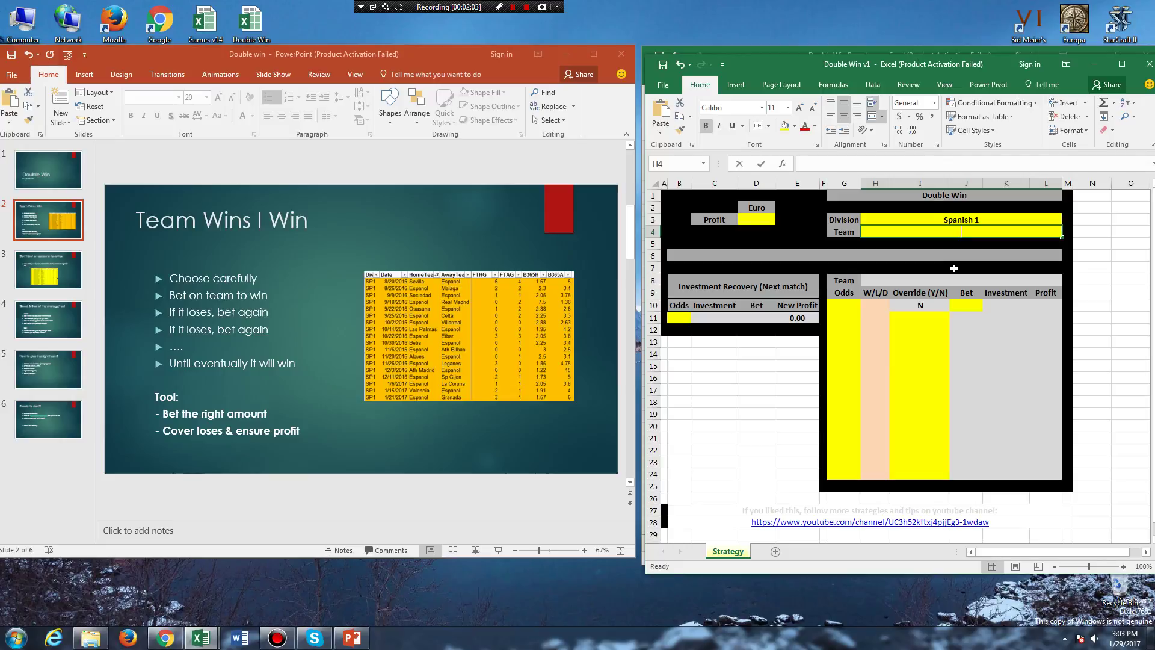
text(Espan)
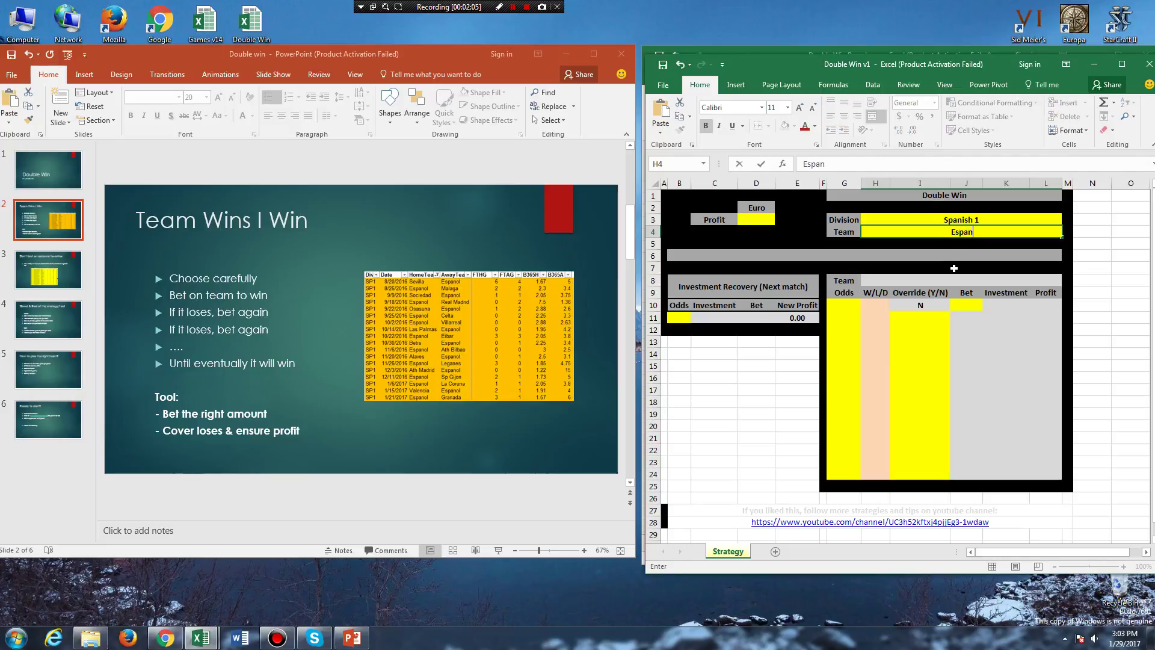
text(yol)
click(784, 411)
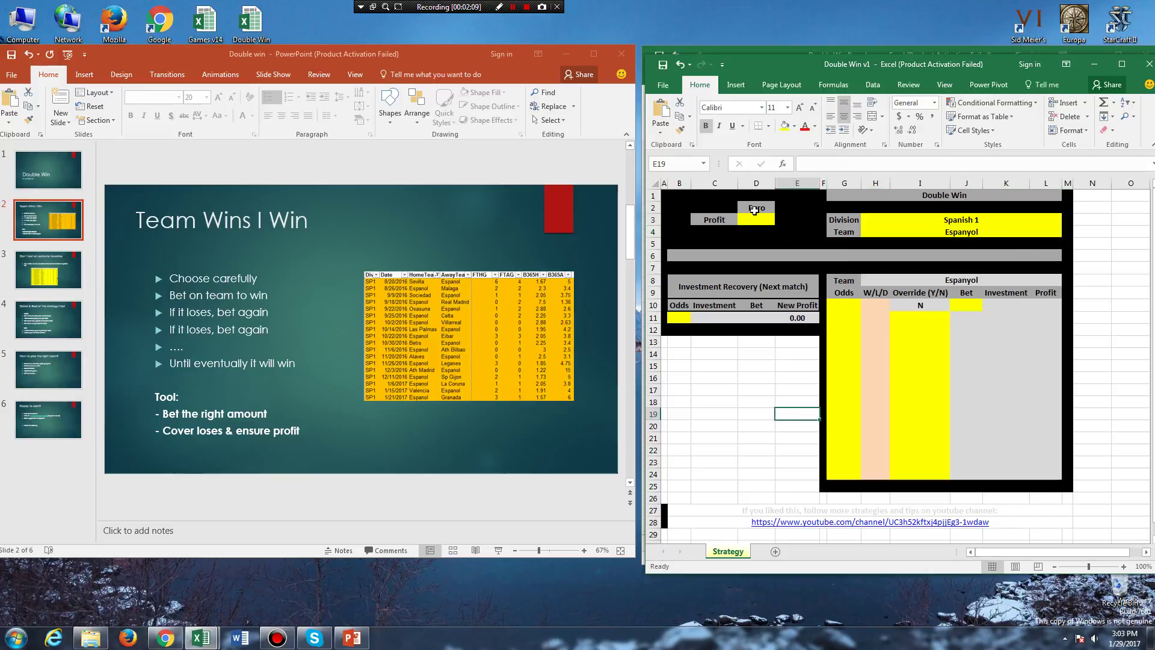
Set the euro Profit target in D3 to 5
click(751, 215)
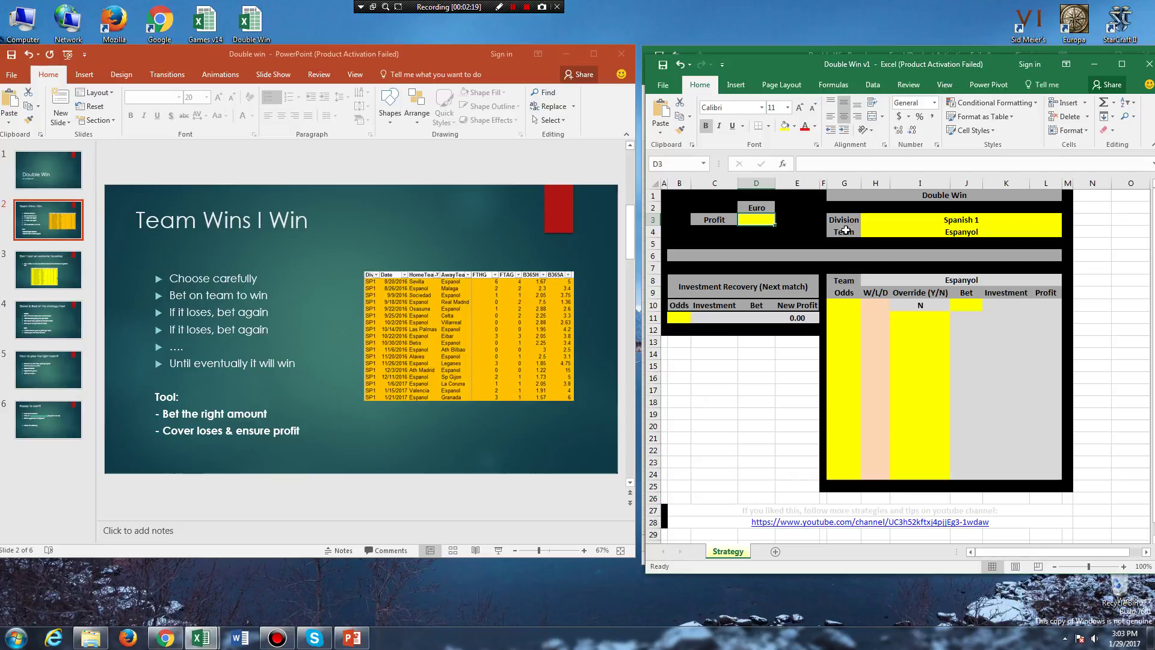
text(5)
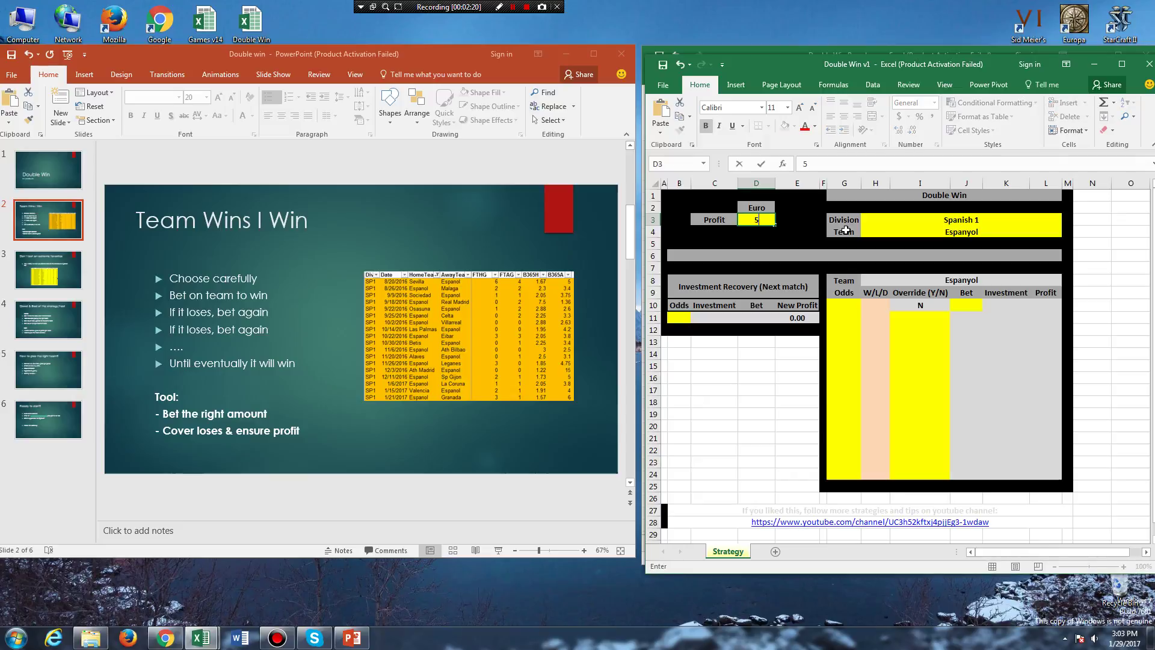
click(912, 320)
click(842, 304)
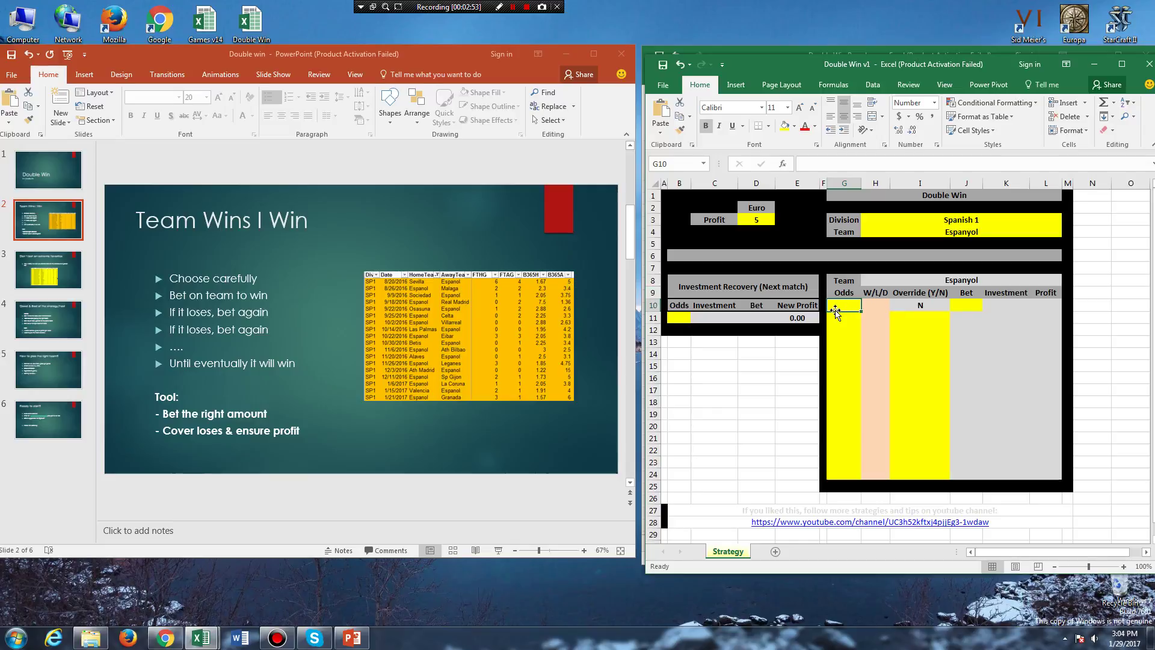
Log the first match with odds 5.00, a 2.00 bet and a loss (L)
text(5)
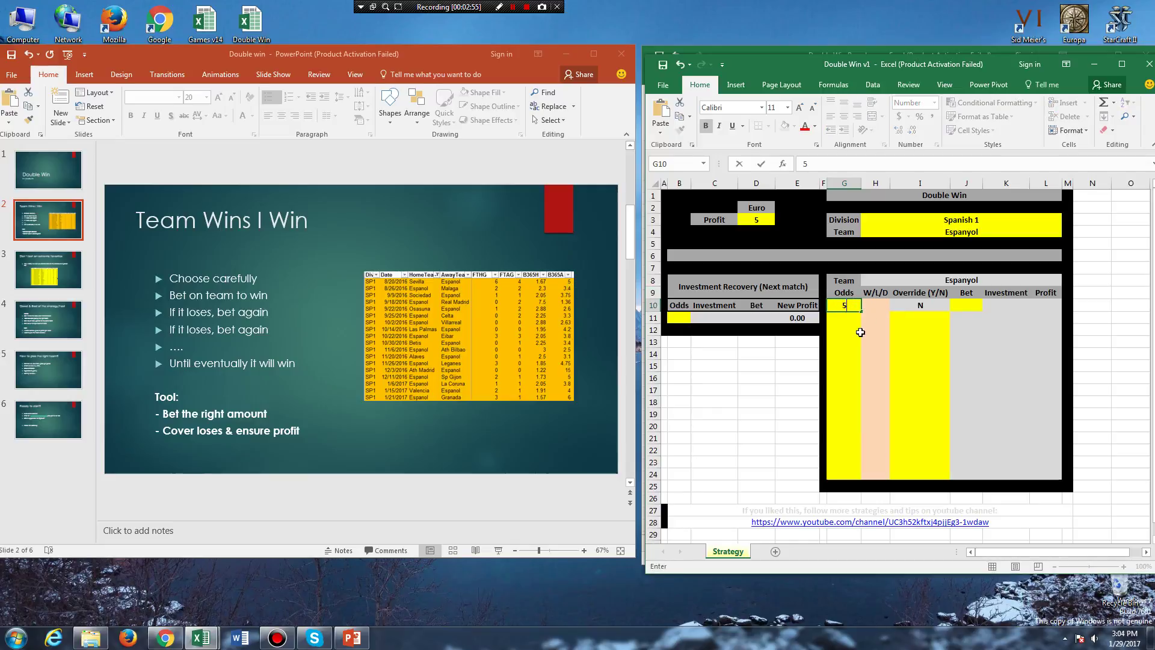
key(Return)
click(965, 305)
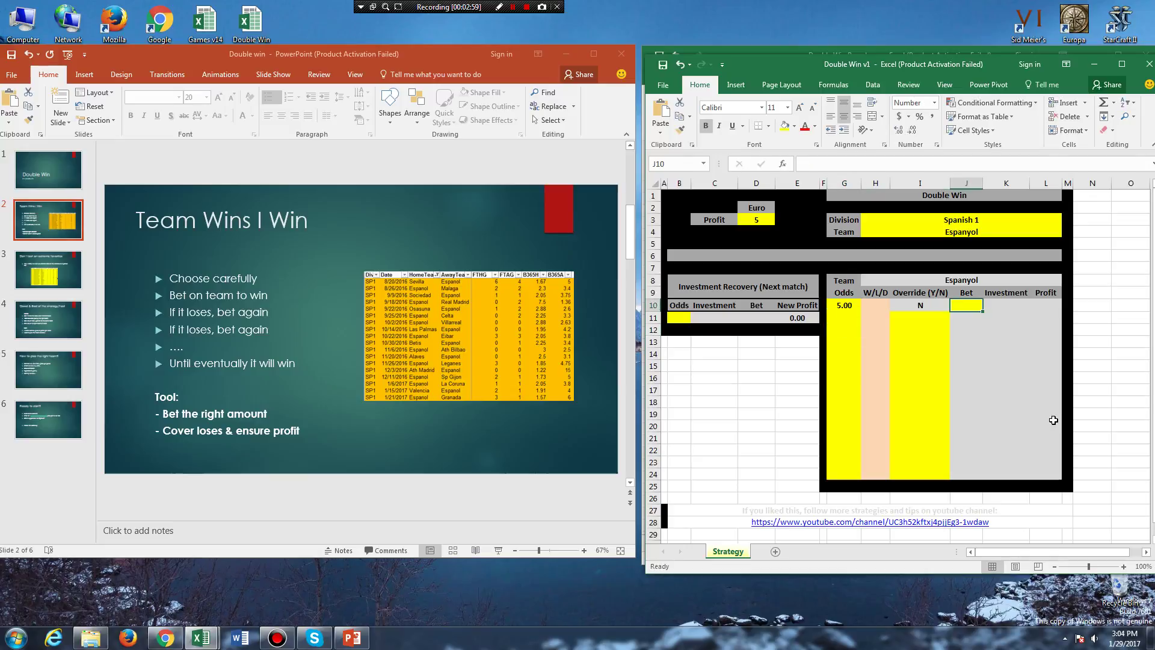
text(2)
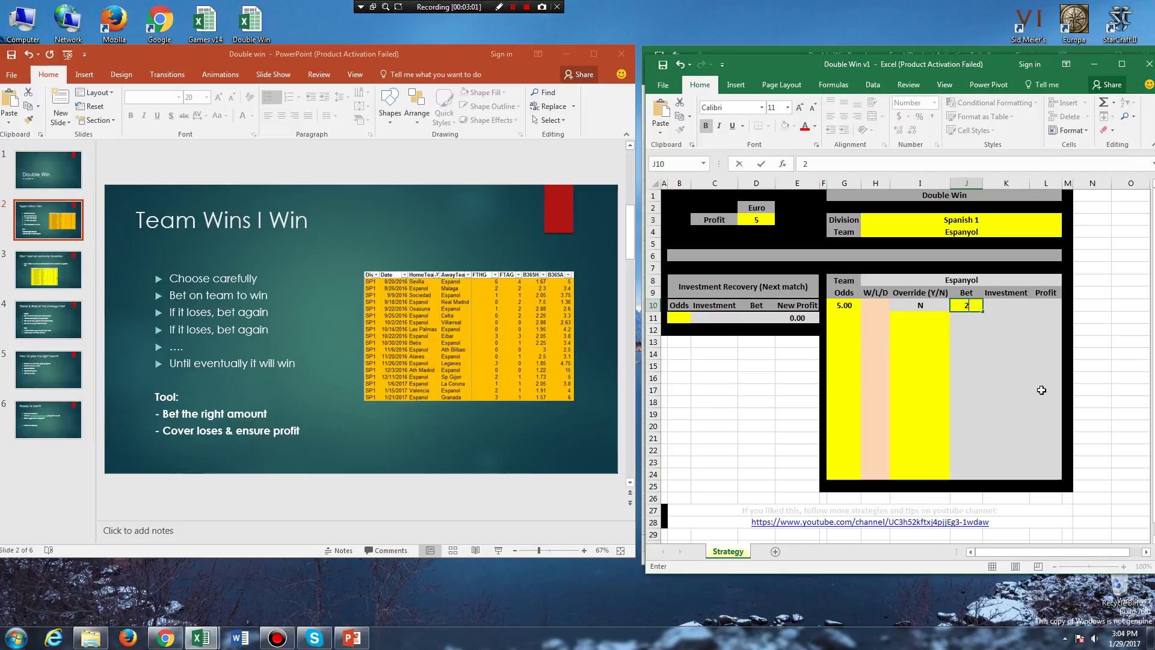
key(Return)
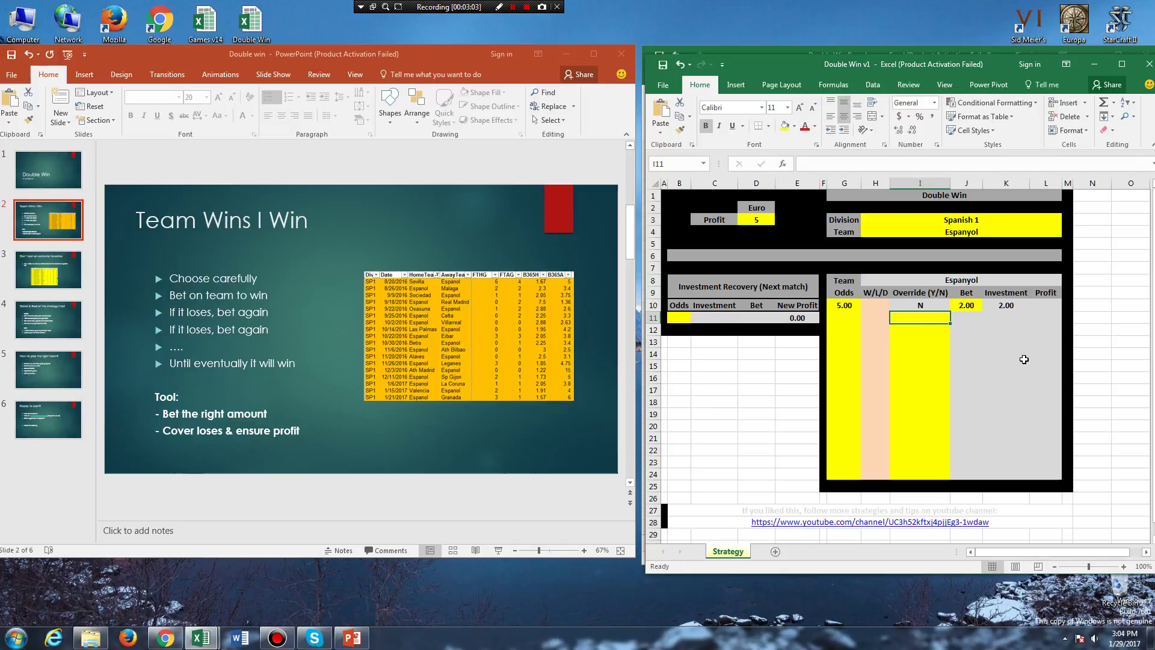
click(1007, 307)
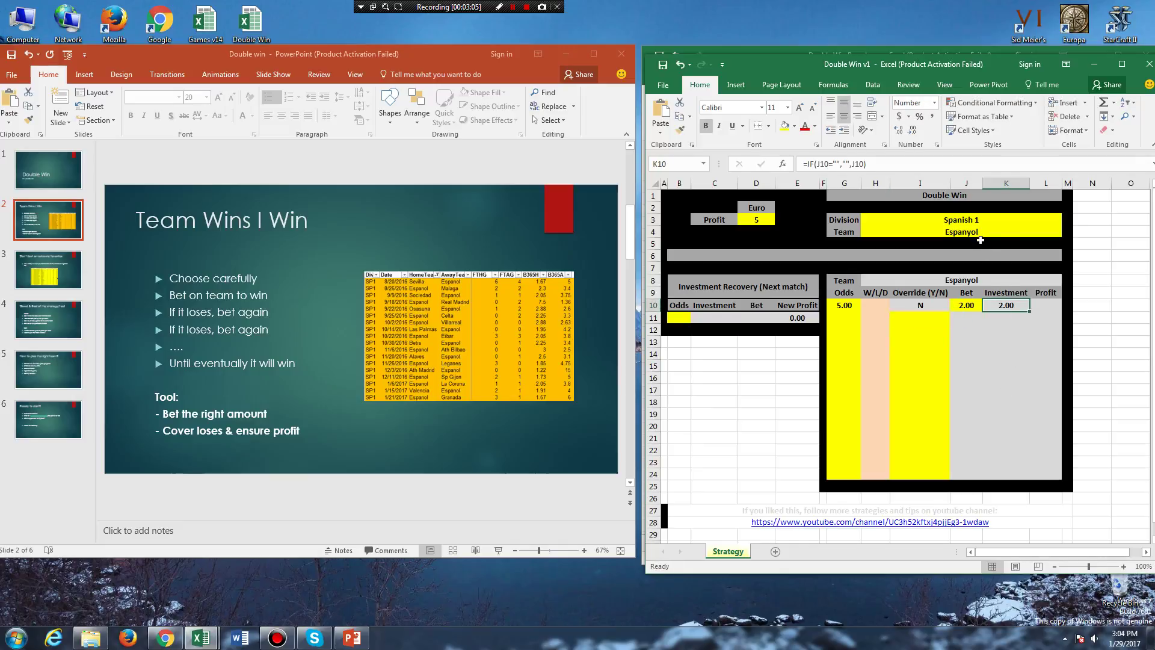
click(1050, 309)
click(871, 305)
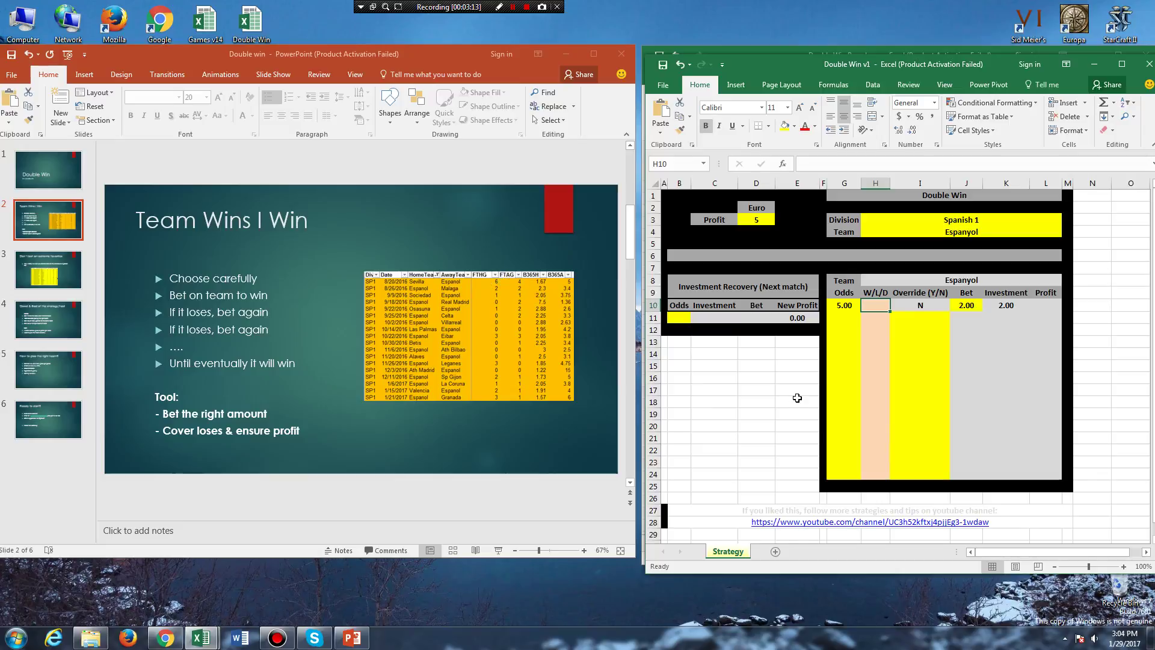
text(L)
key(Return)
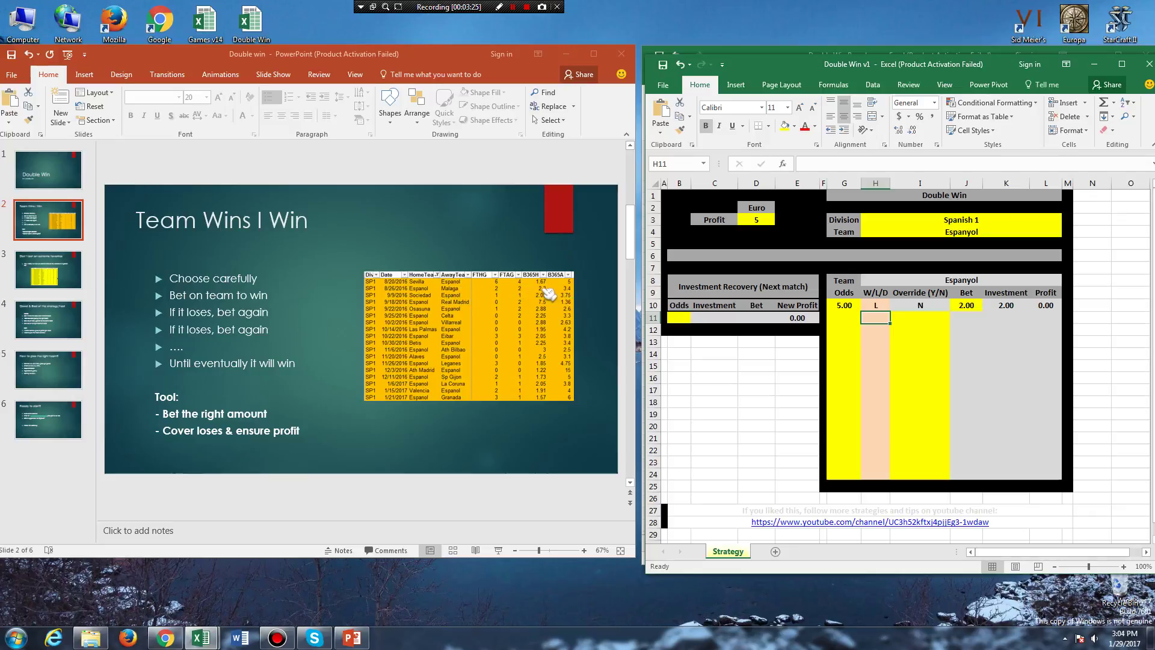
Log the second match with odds 2.30, override N and a draw (D)
click(835, 318)
text(2.3)
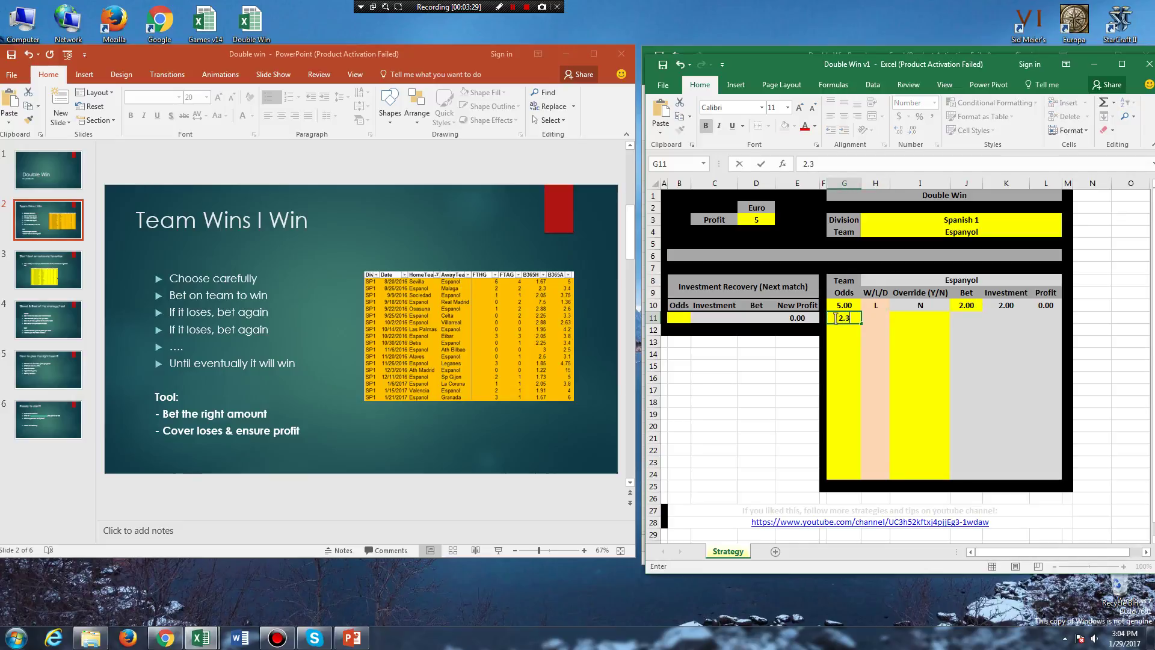
key(Return)
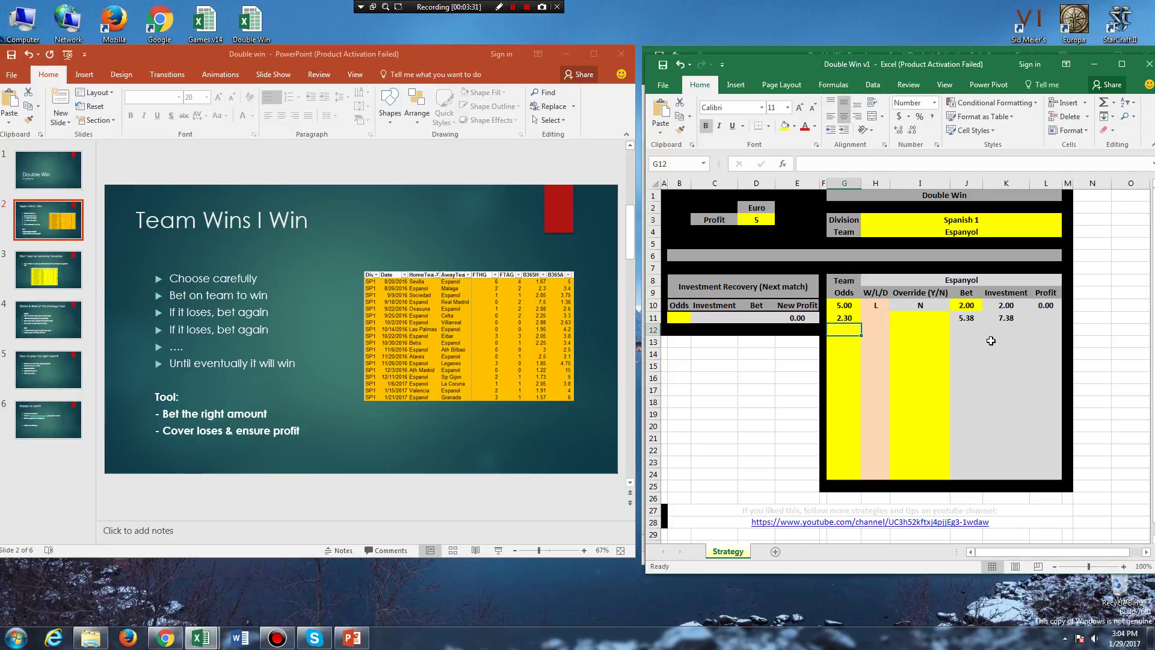
click(911, 317)
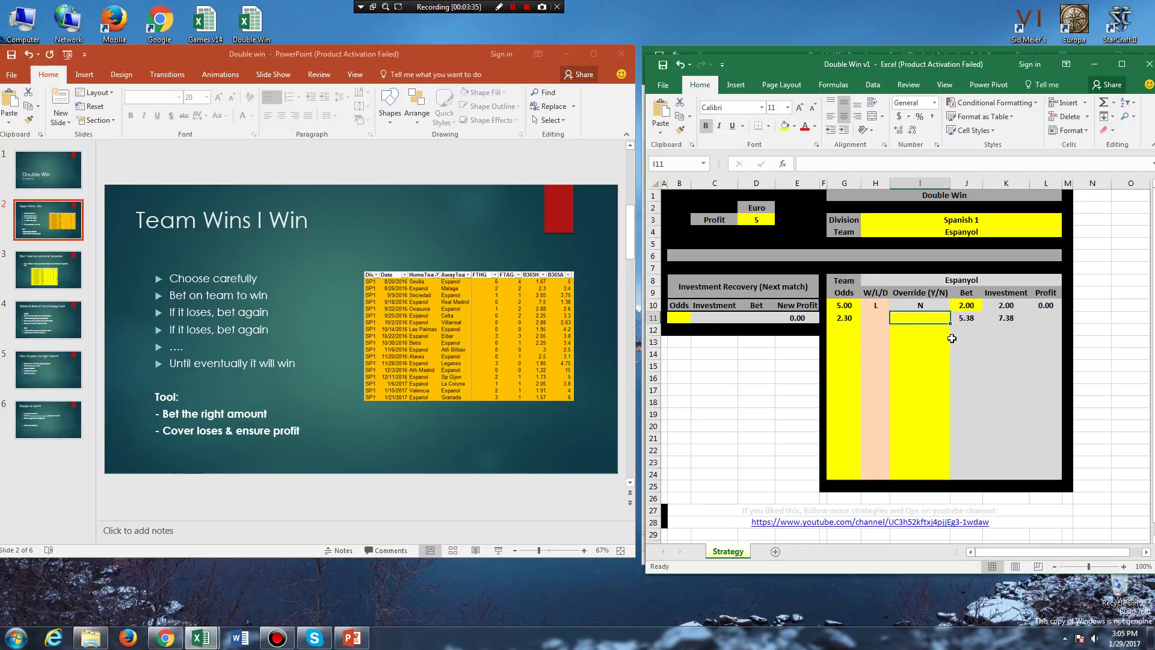
text(N)
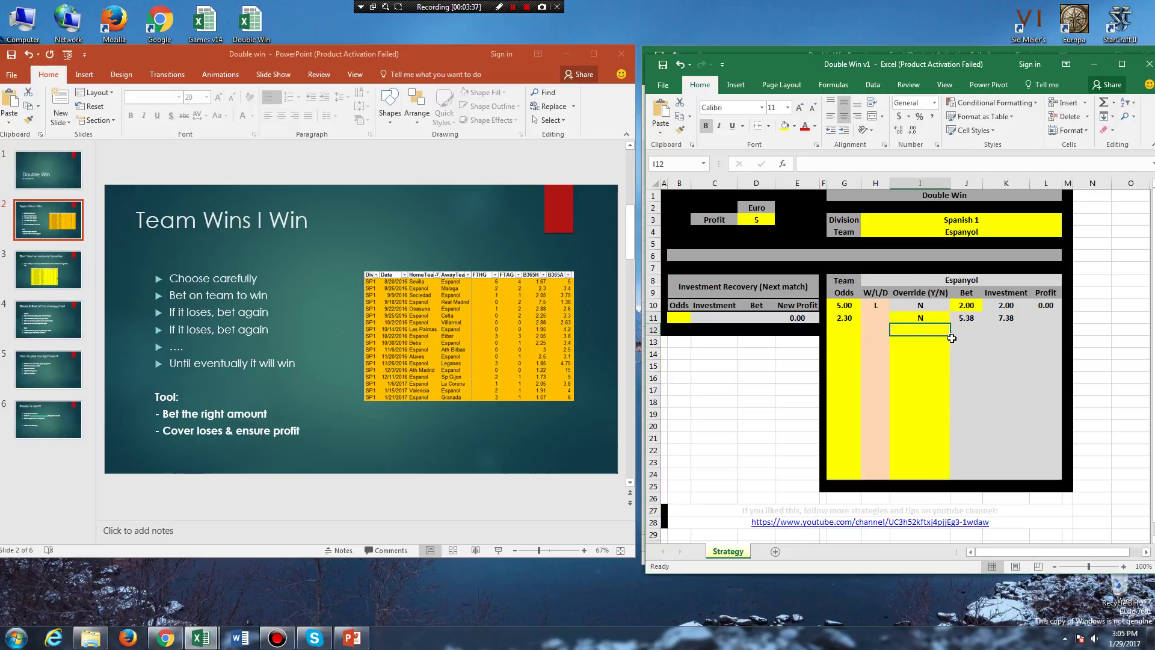
key(Up)
key(Down)
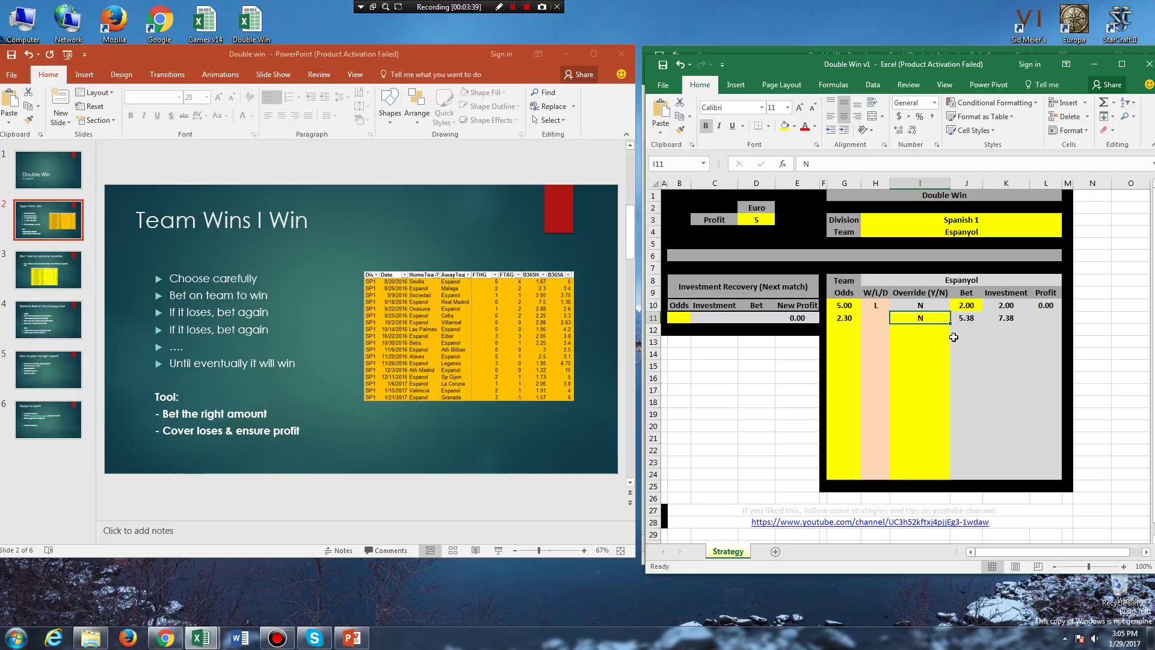
click(880, 318)
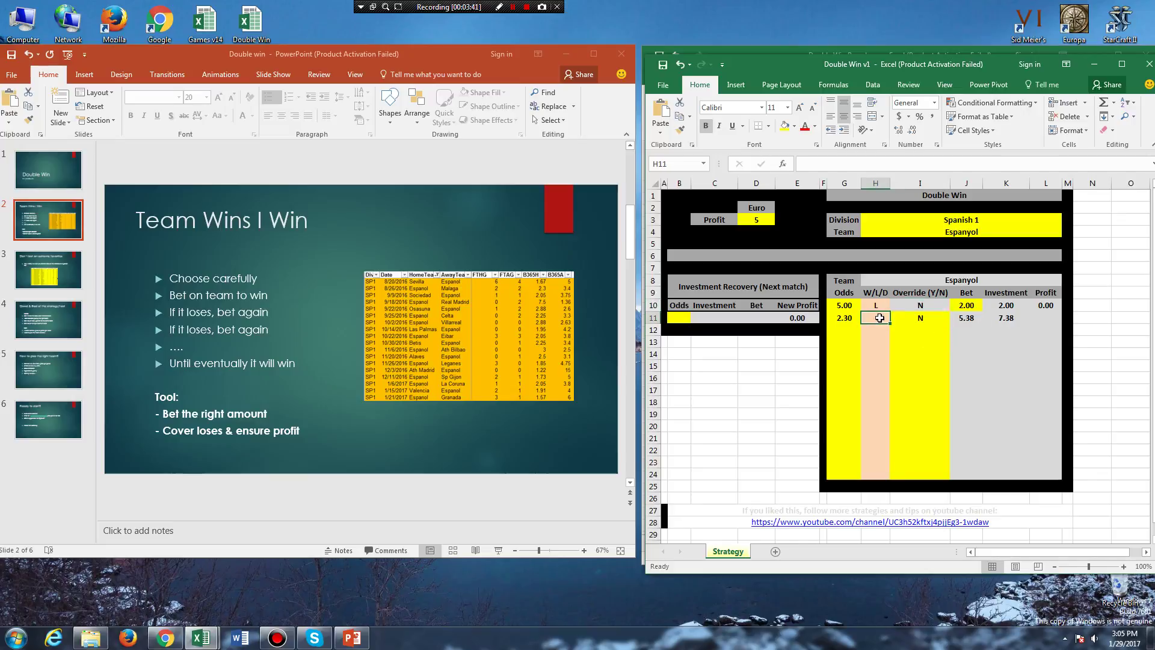
text(D)
click(921, 340)
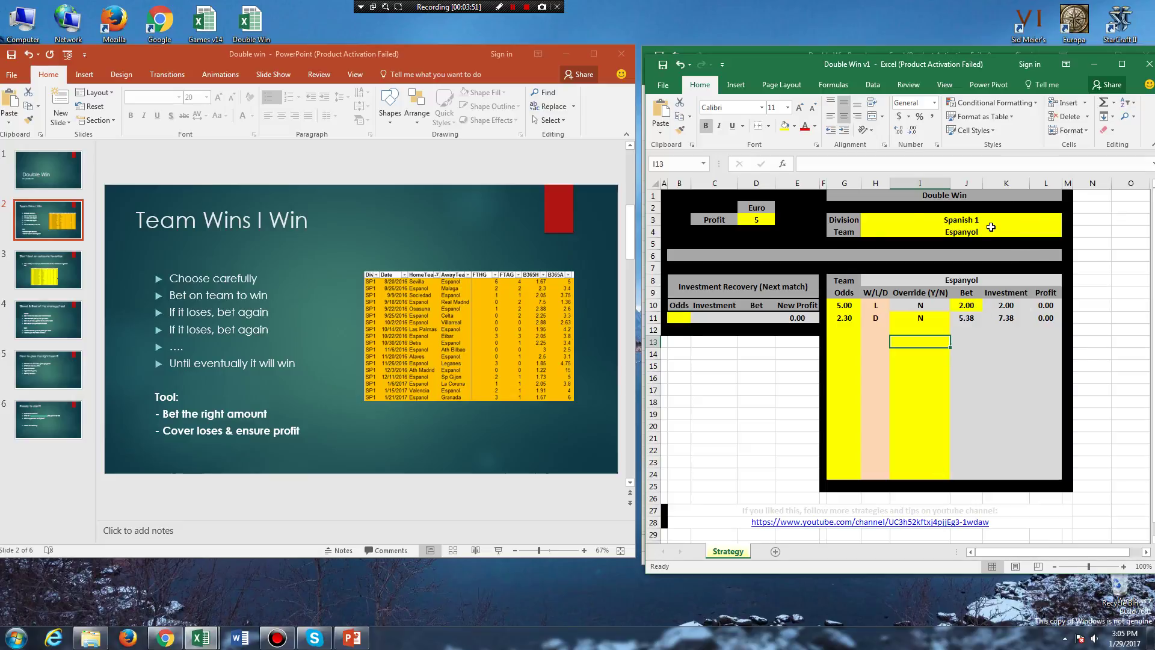
Review the bet, investment and profit formulas against the 5-euro target
click(964, 317)
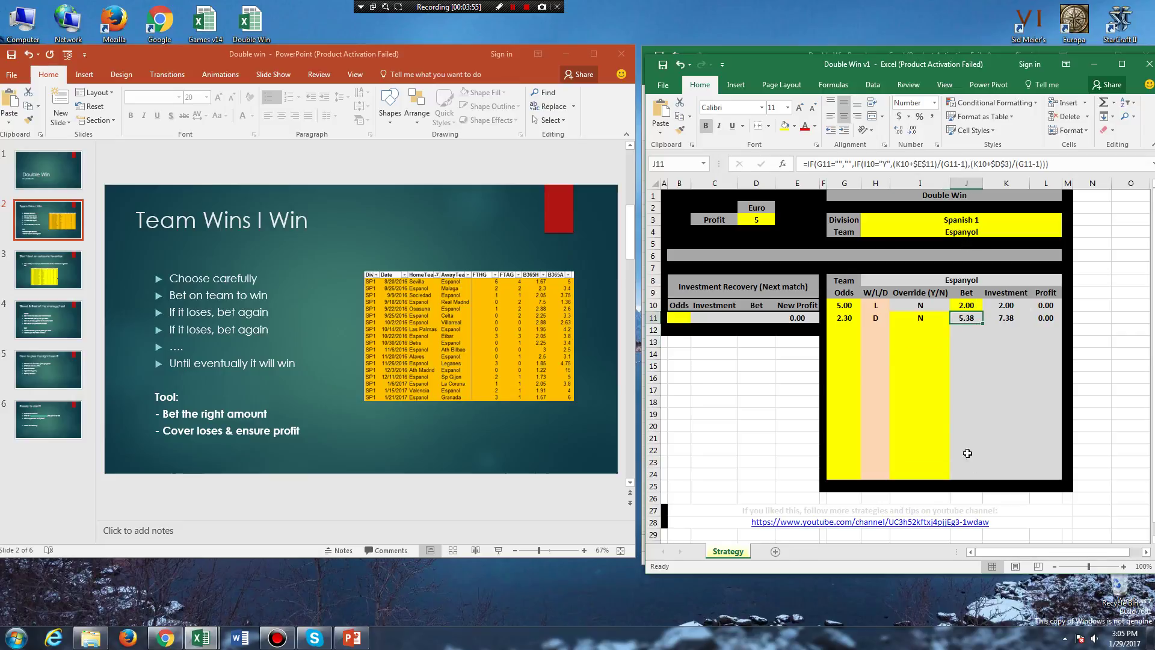
click(842, 318)
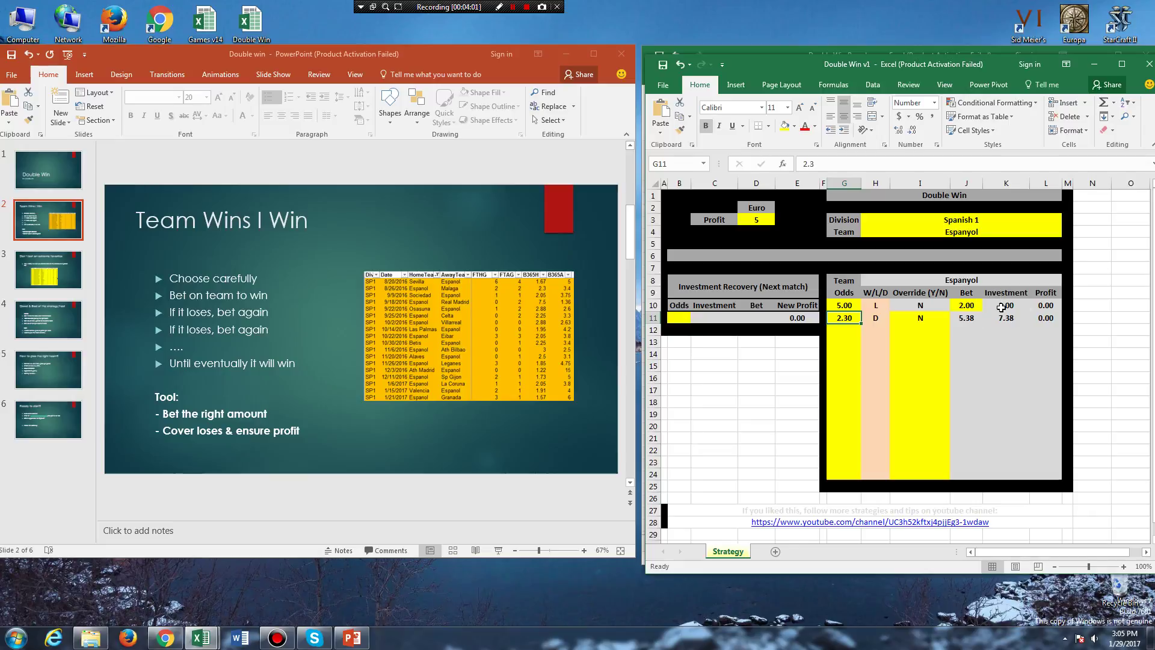
click(1005, 305)
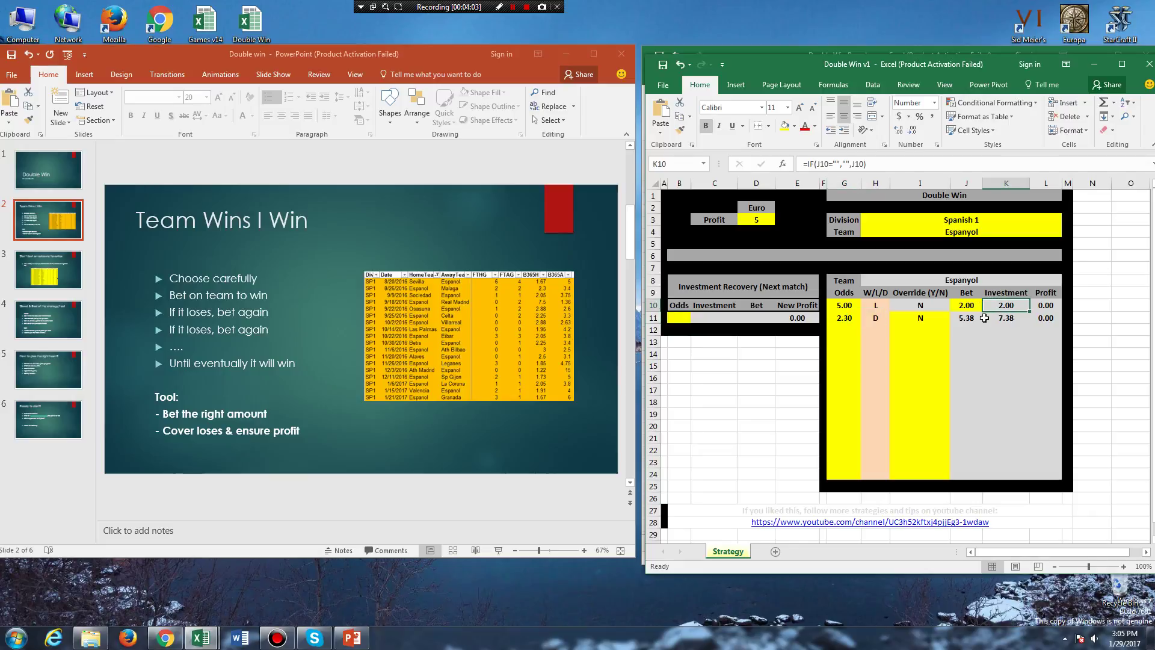
click(960, 321)
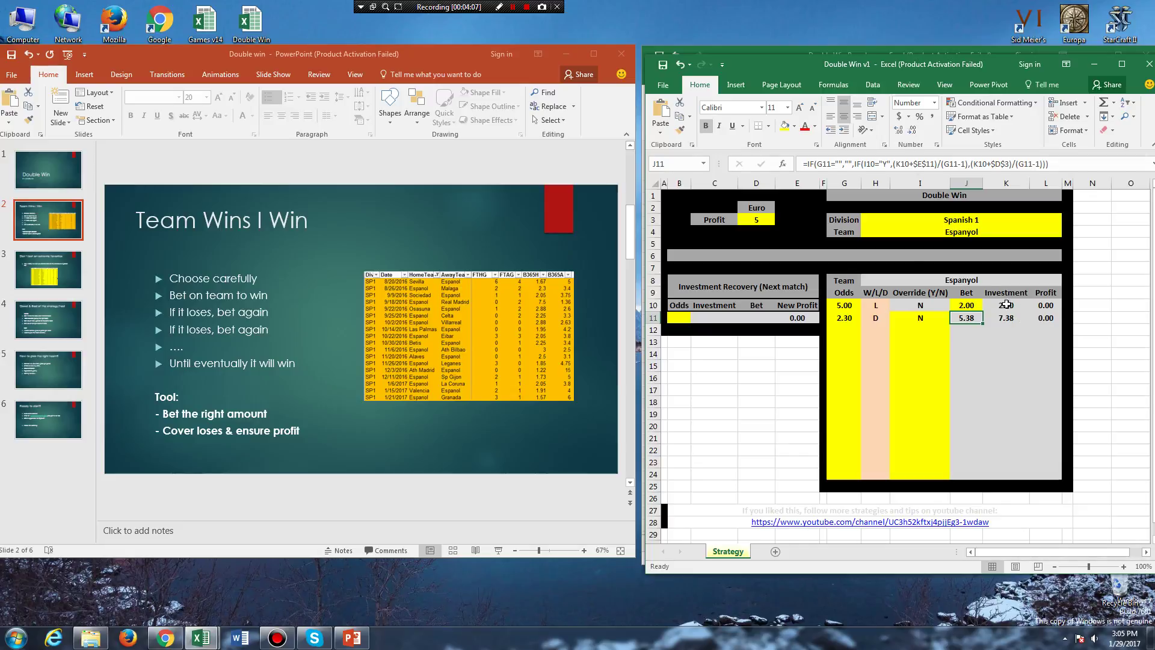
click(767, 225)
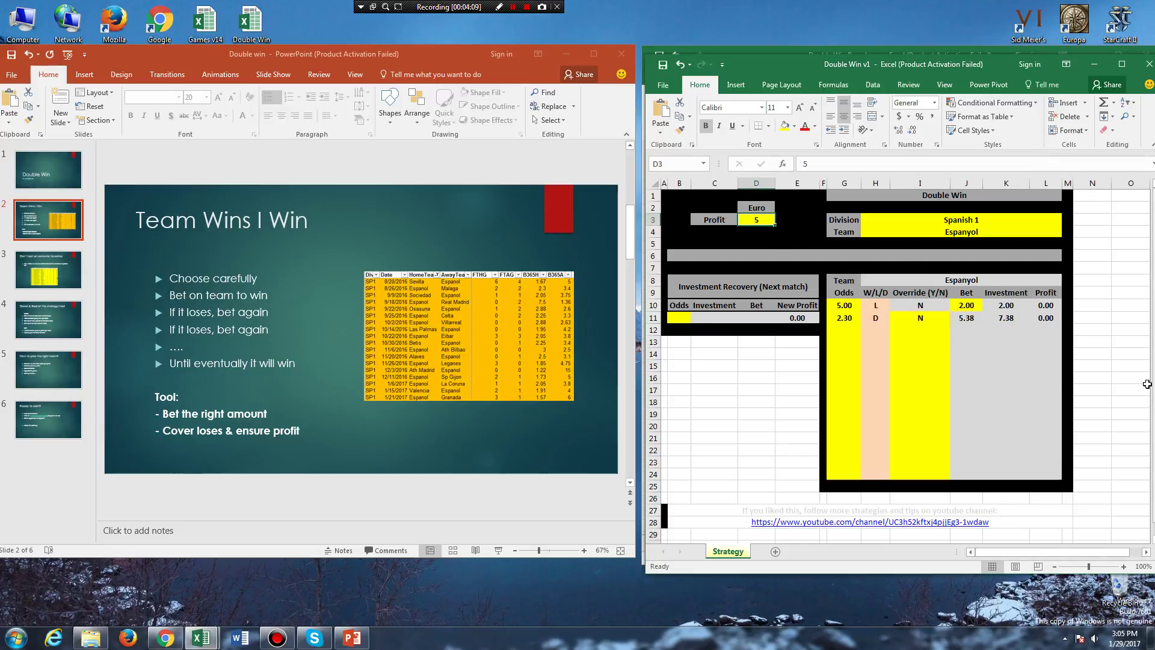
click(1050, 320)
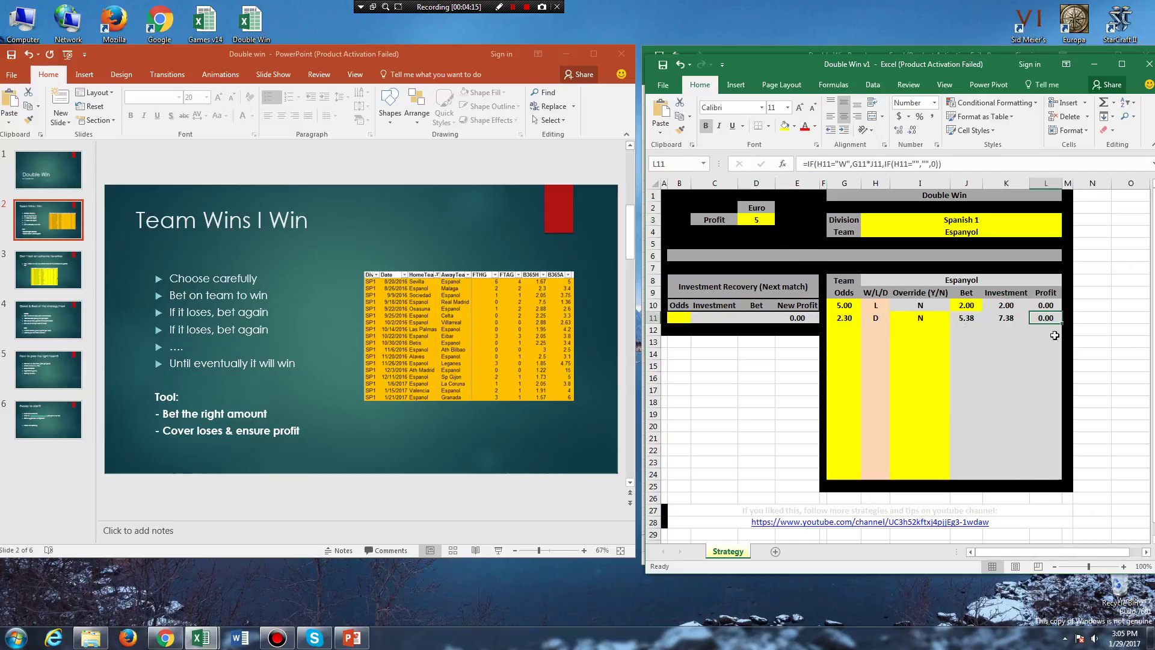
click(1009, 318)
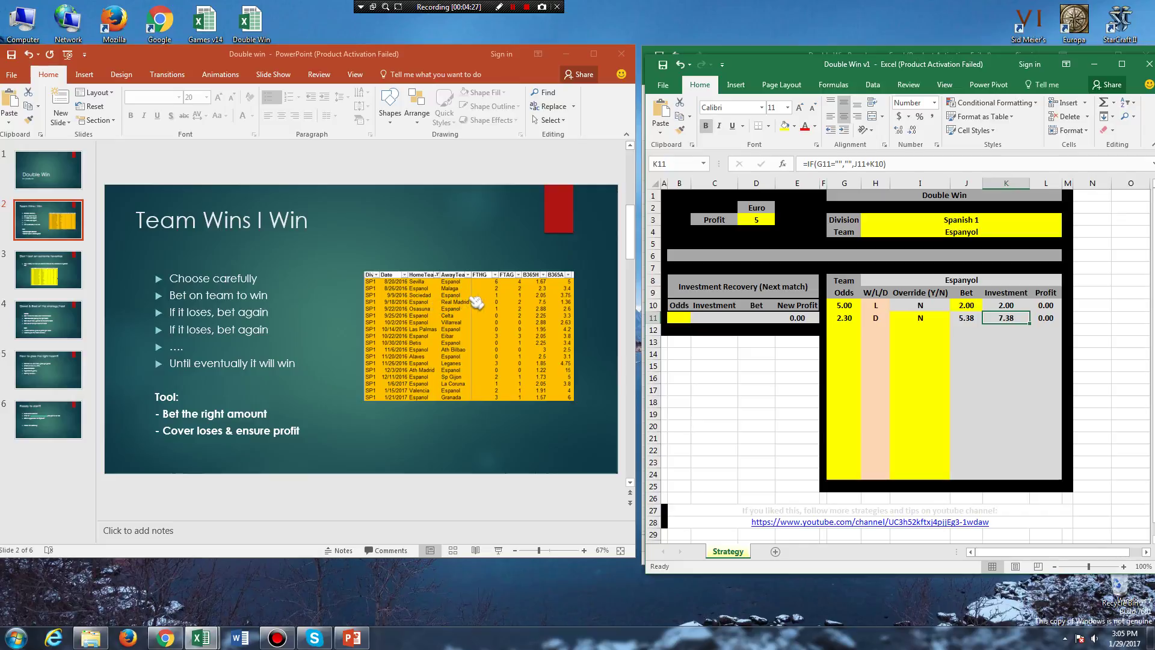
click(889, 329)
Log the third match as a draw (D) at odds 3.75 with override N
text(D)
key(Left)
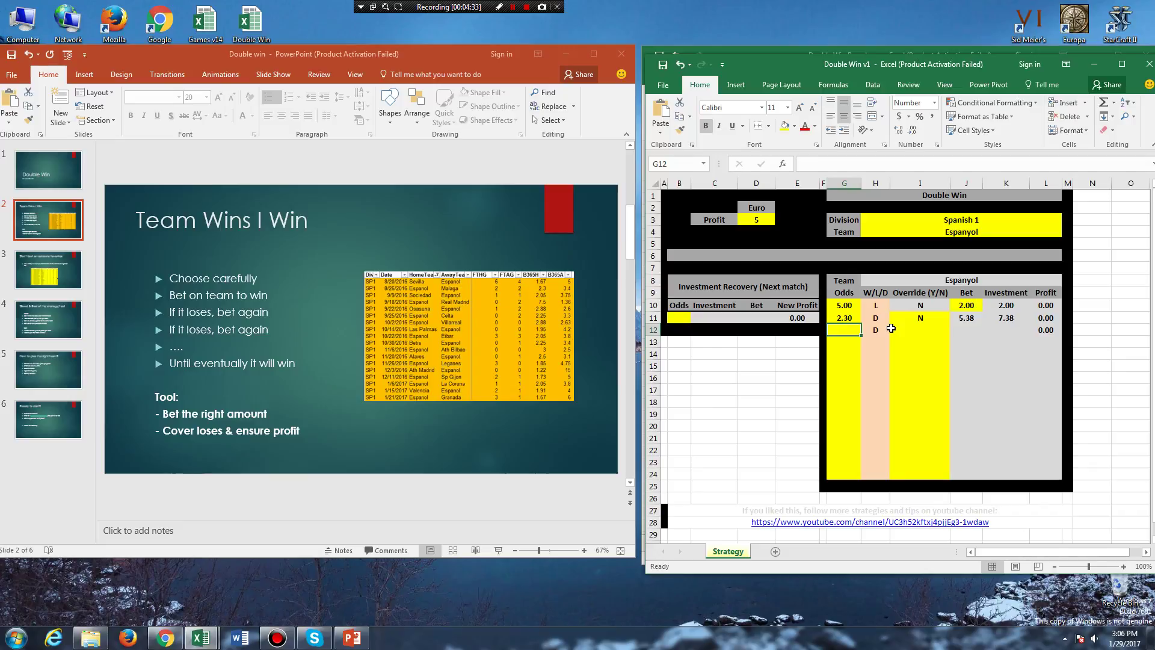
text(3.75)
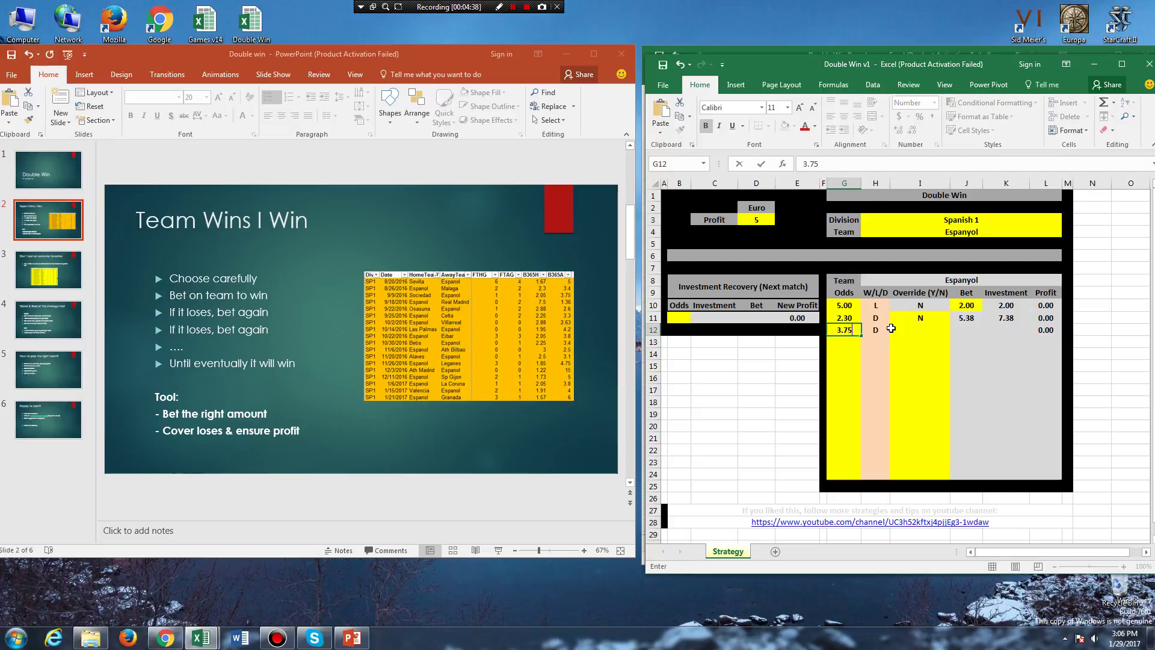
click(891, 330)
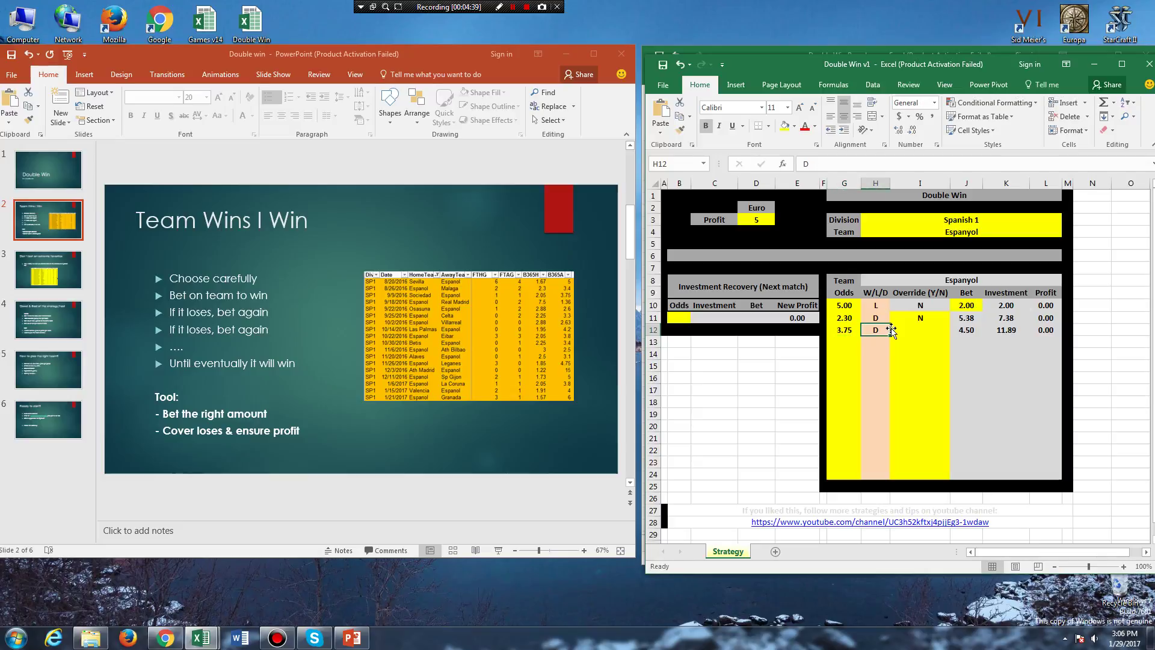
text(N)
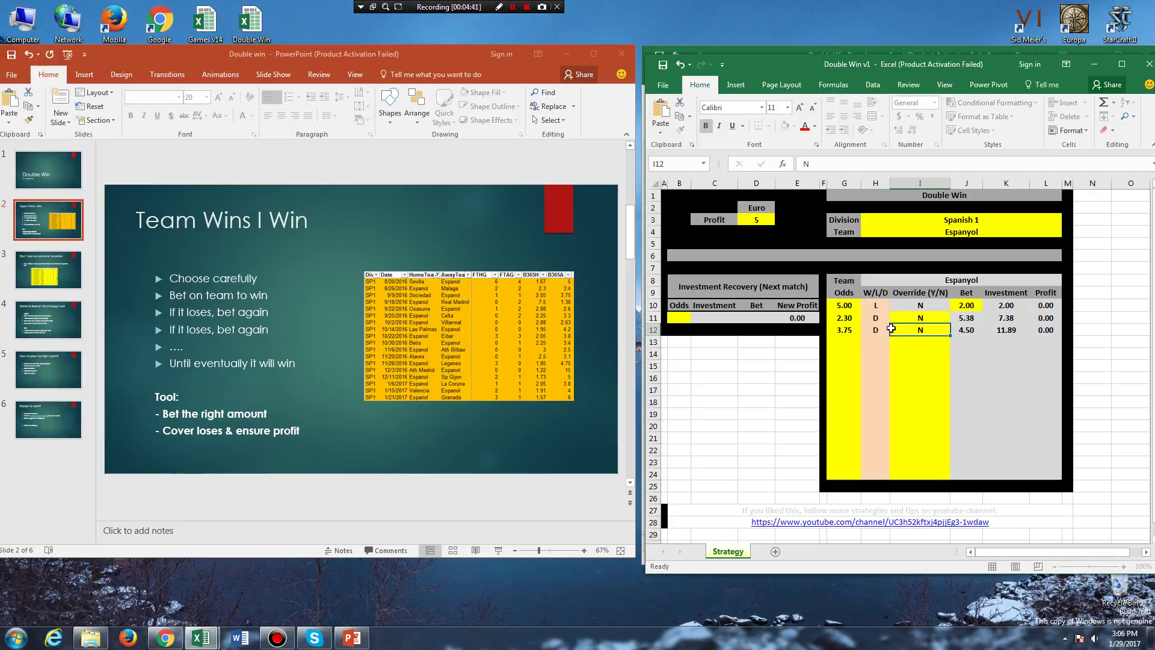
key(Return)
click(1008, 330)
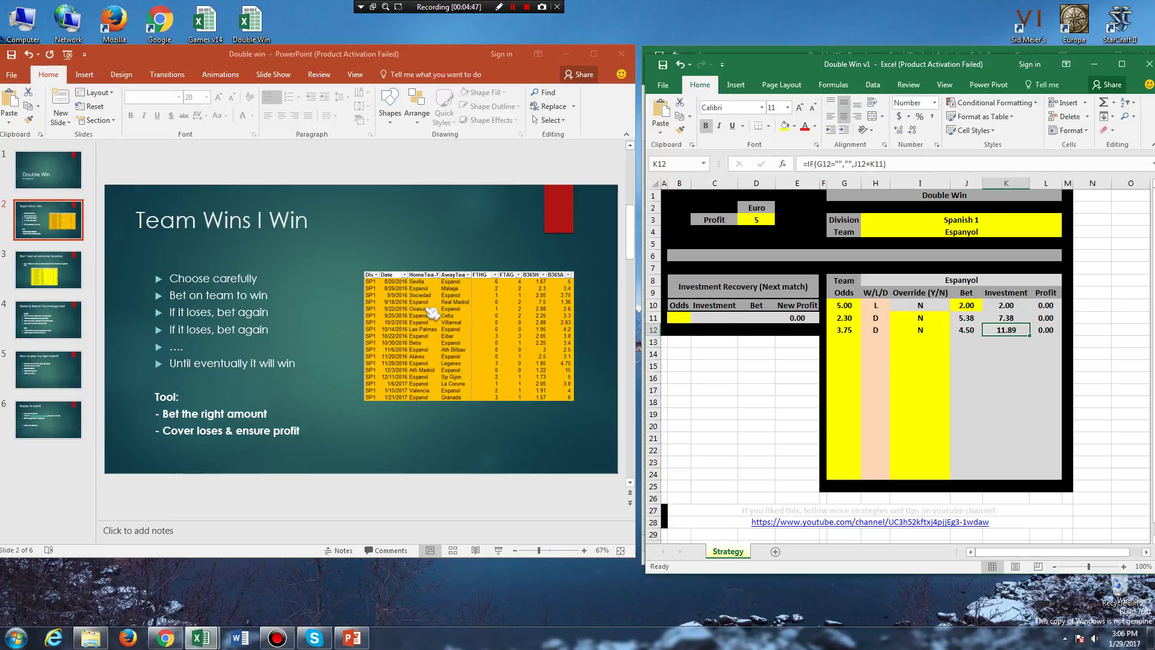
Log the fourth match at odds 7.50 as a loss (L) with override N
click(848, 342)
text(7.5)
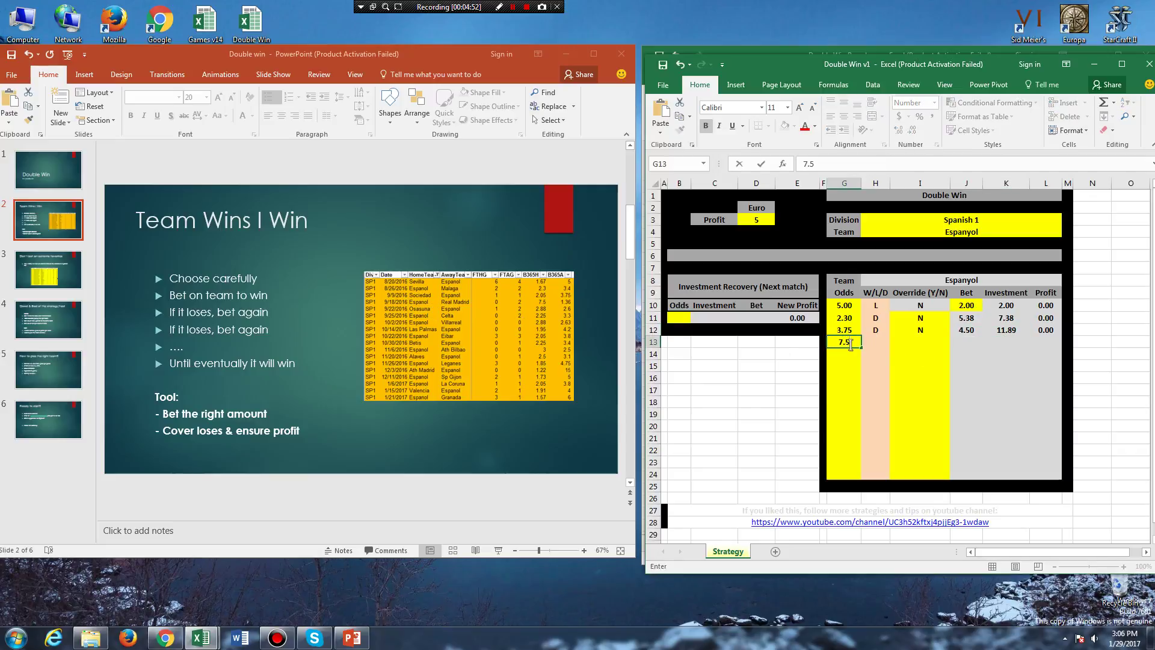
key(Tab)
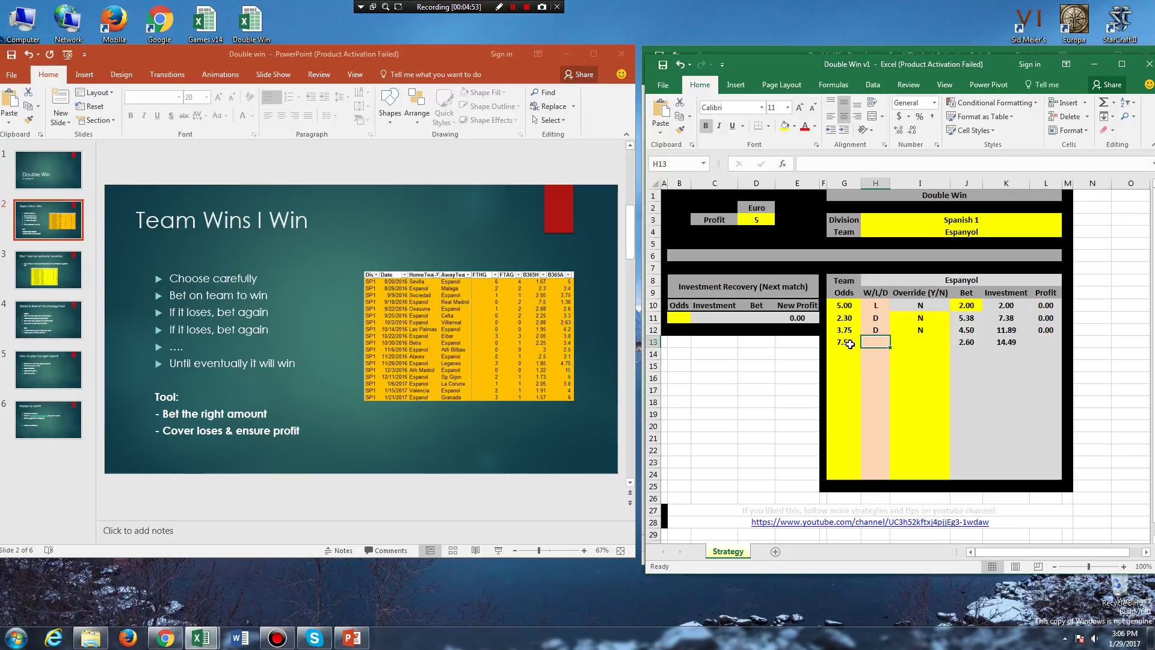
text(L)
key(Tab)
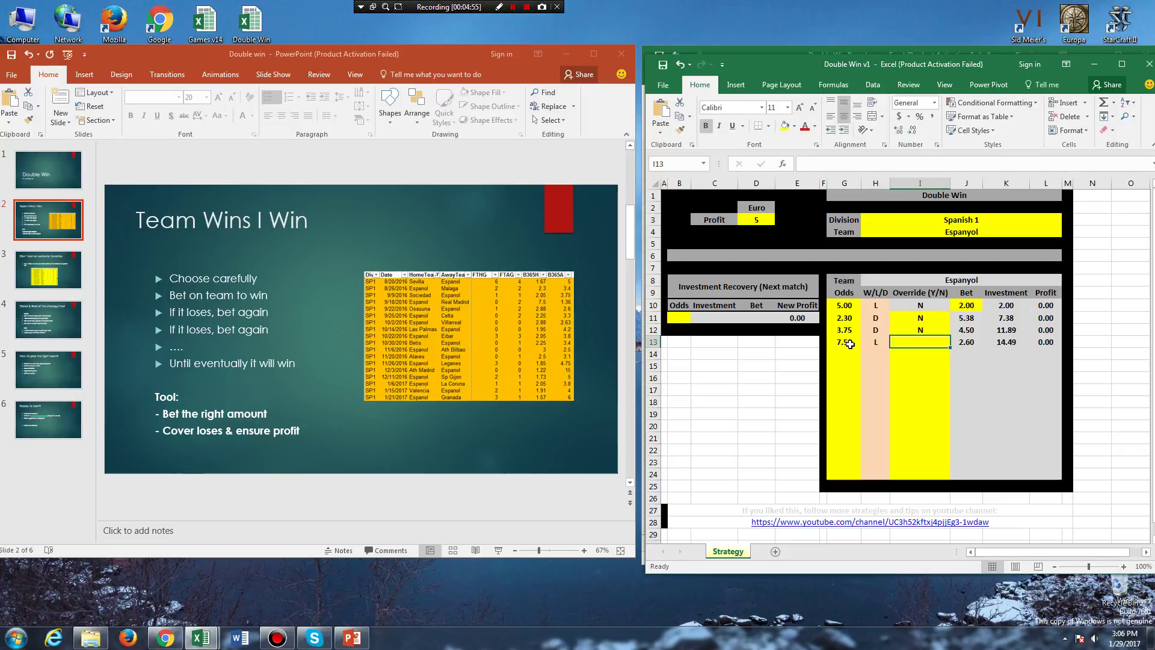
text(N)
key(Return)
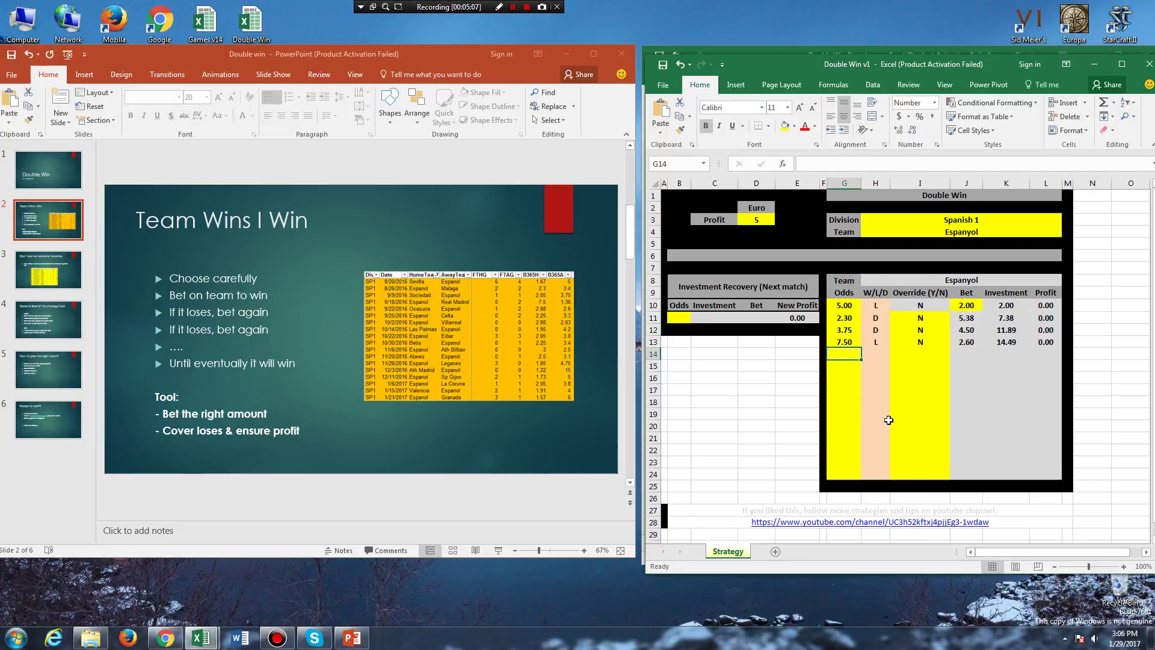
Log the fifth match at odds 2.60 as a win (W) with override N
text(2.6)
key(Tab)
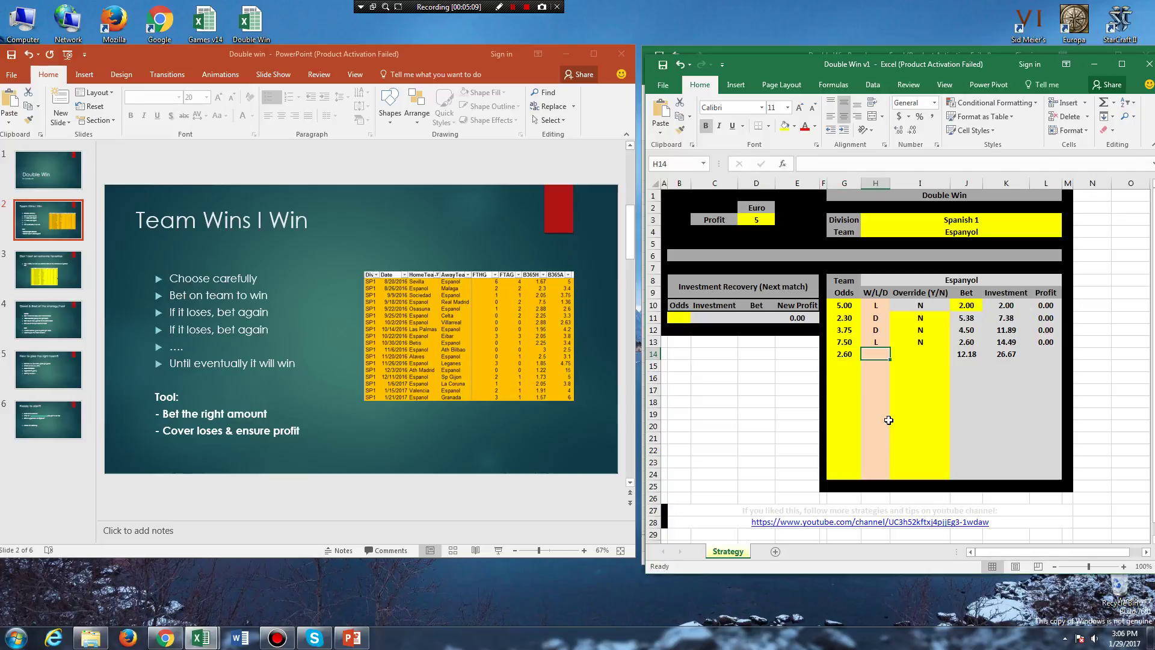
text(W)
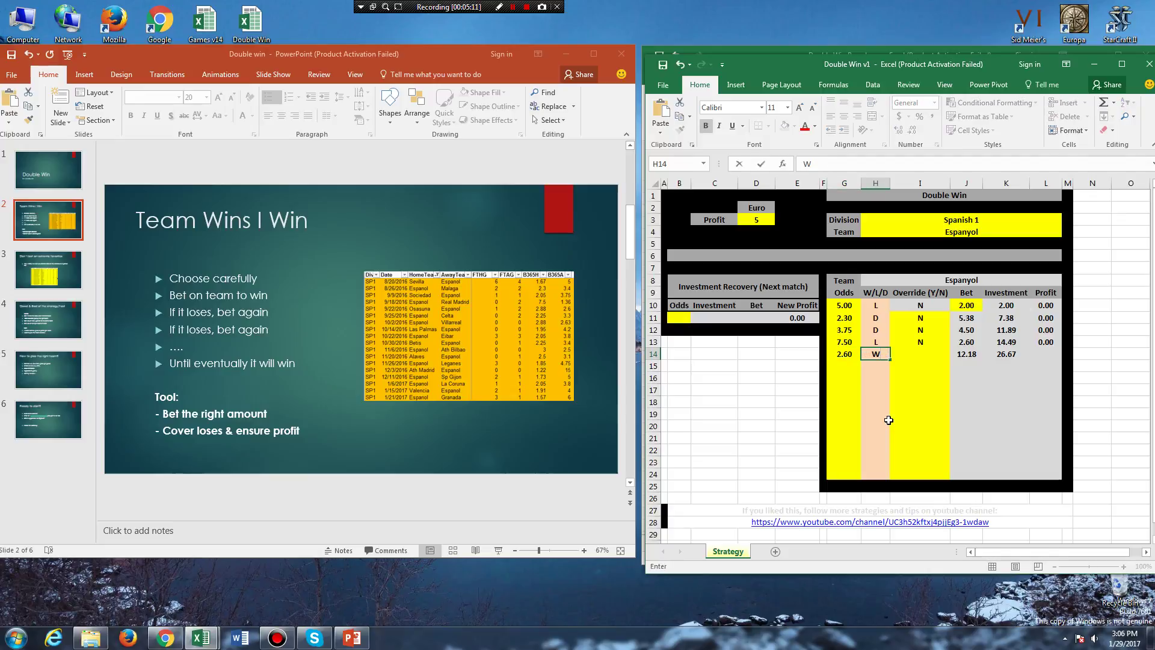
key(Tab)
text(N)
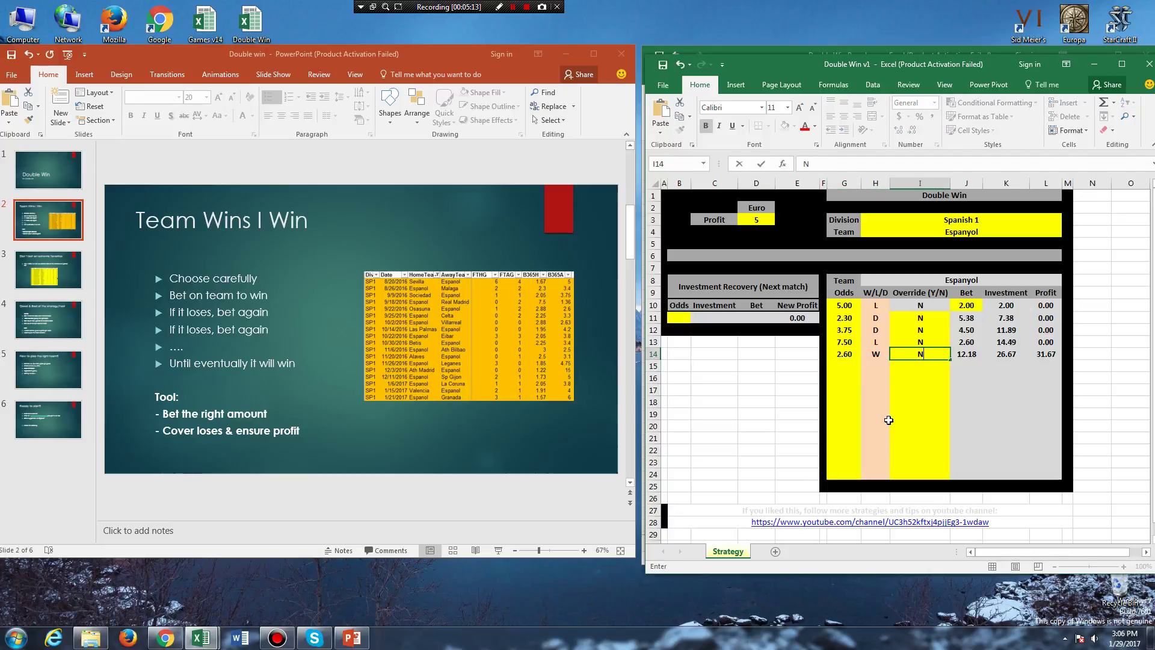
key(Return)
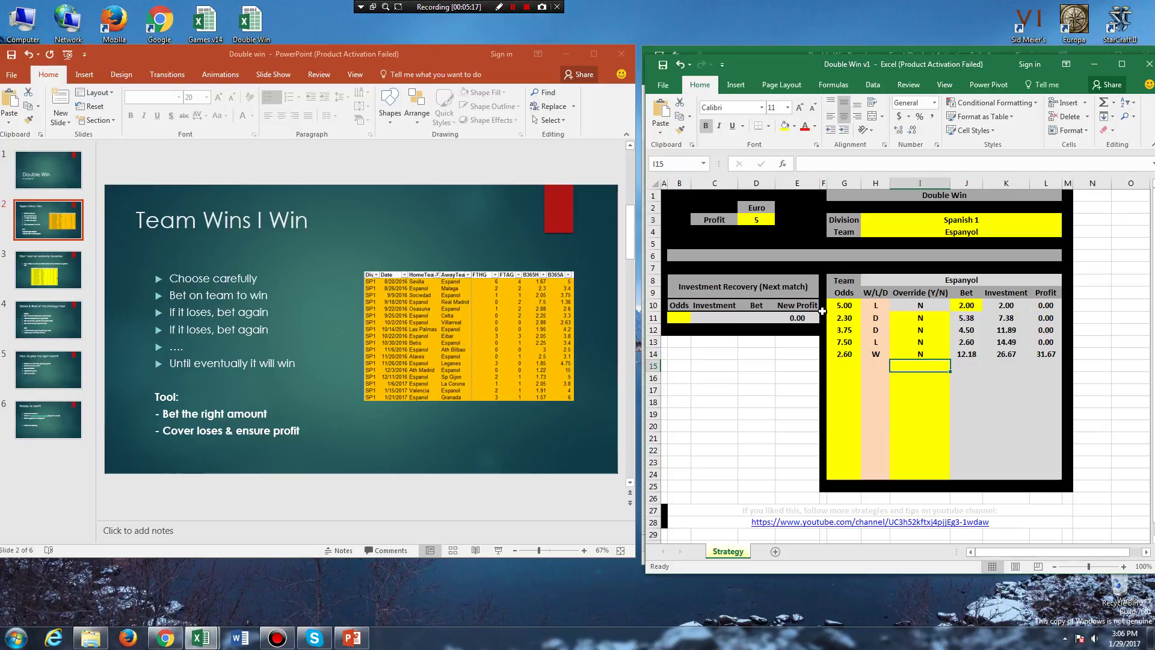
click(966, 343)
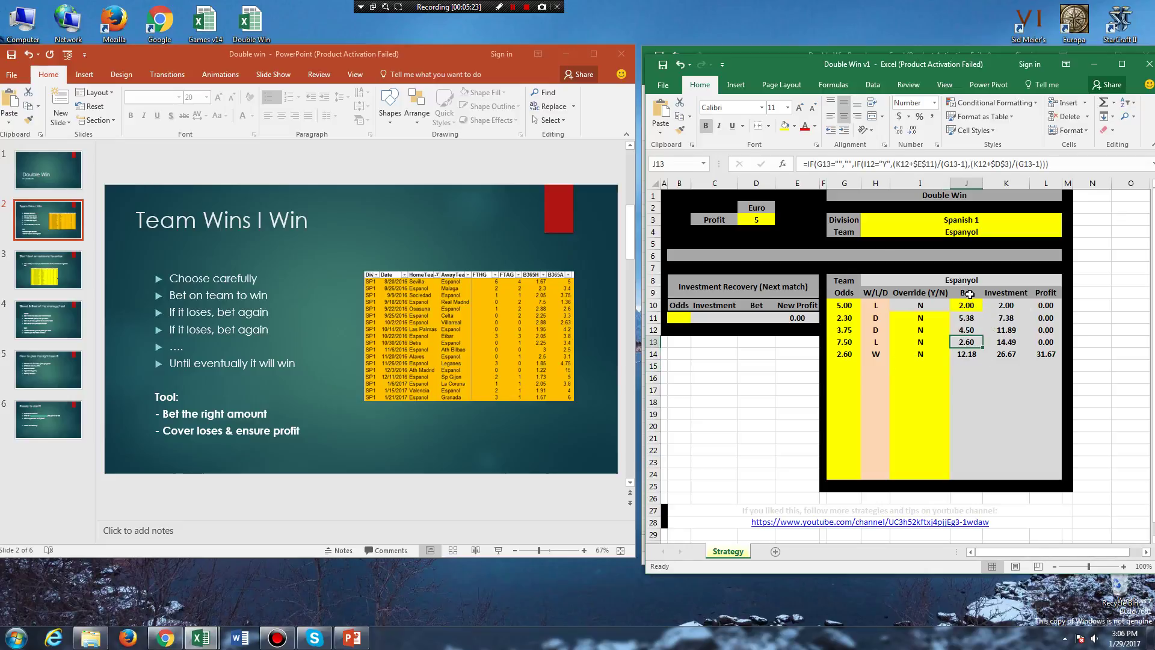
drag(966, 318, 986, 360)
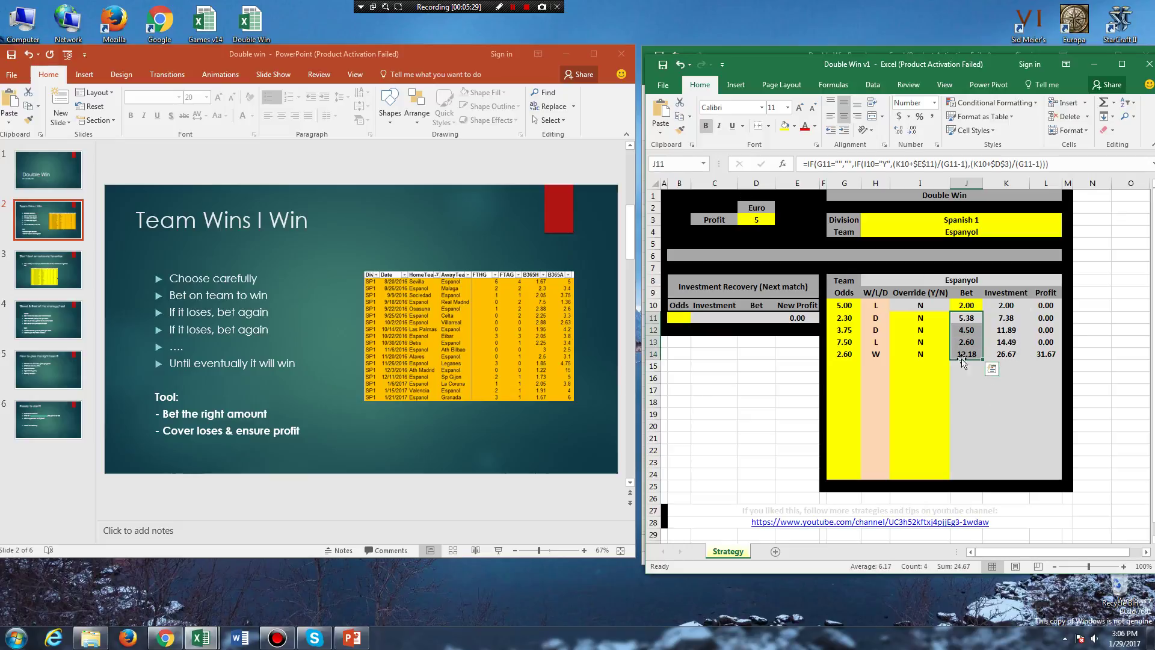
click(921, 425)
drag(837, 354, 917, 354)
click(975, 355)
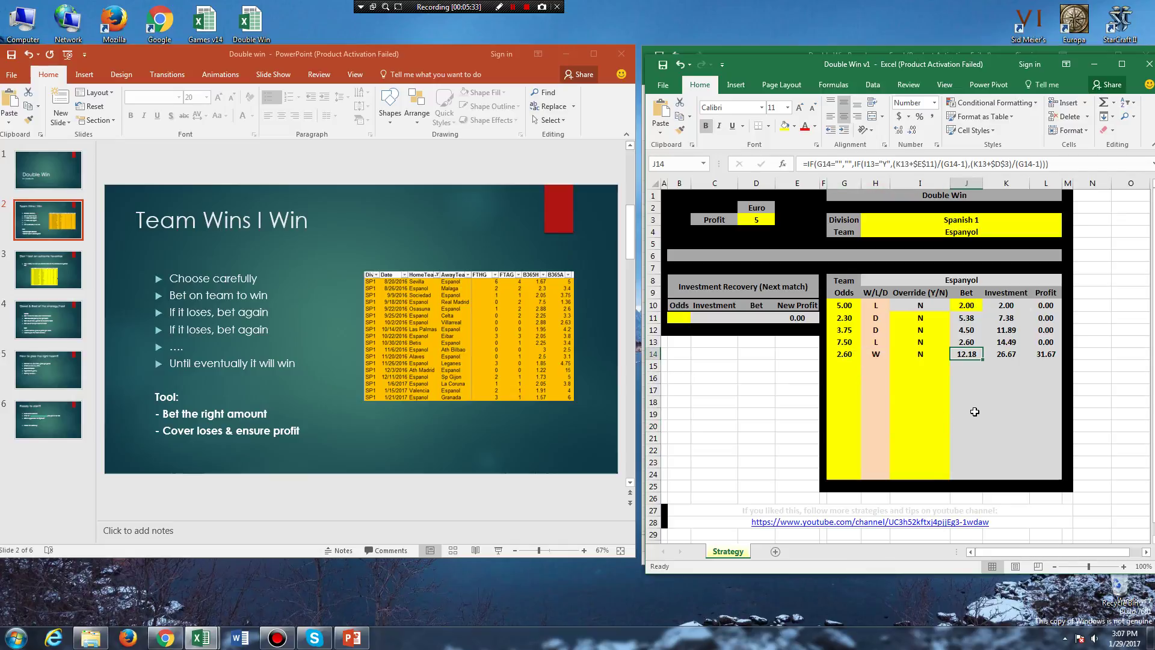
click(839, 354)
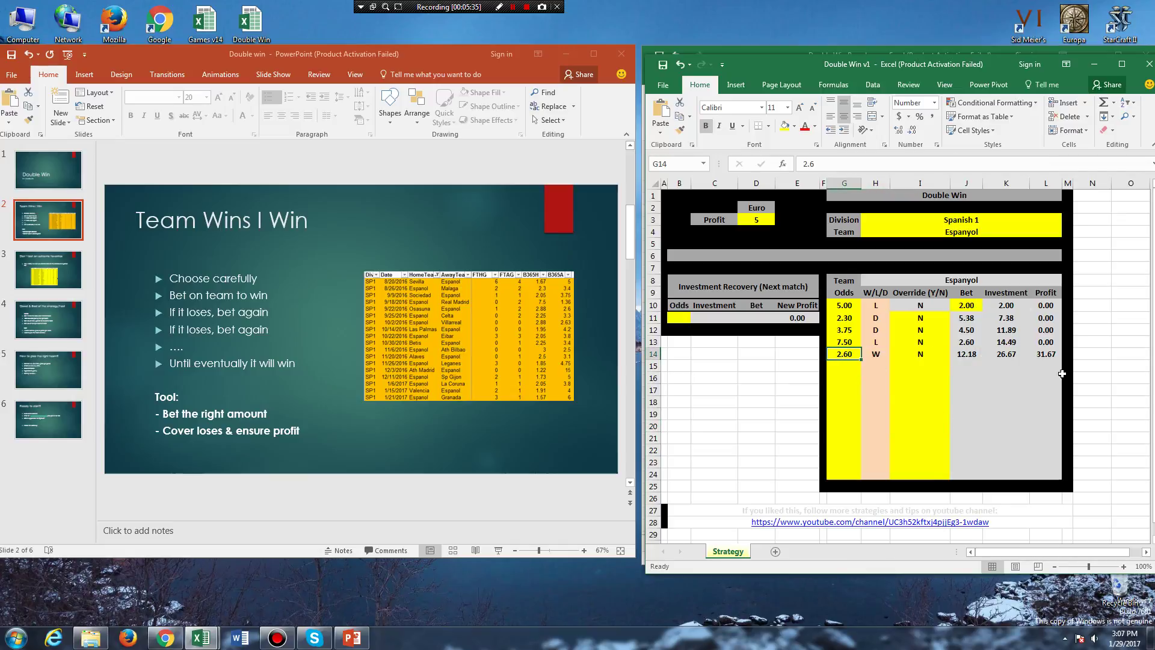
click(1005, 356)
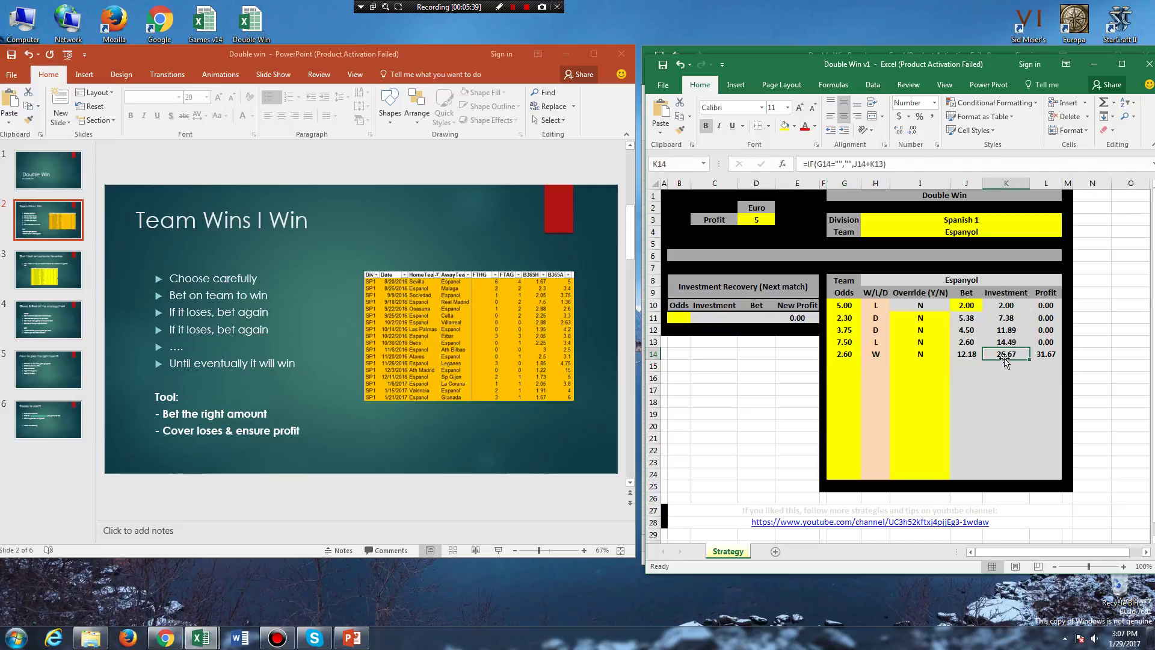
click(1056, 354)
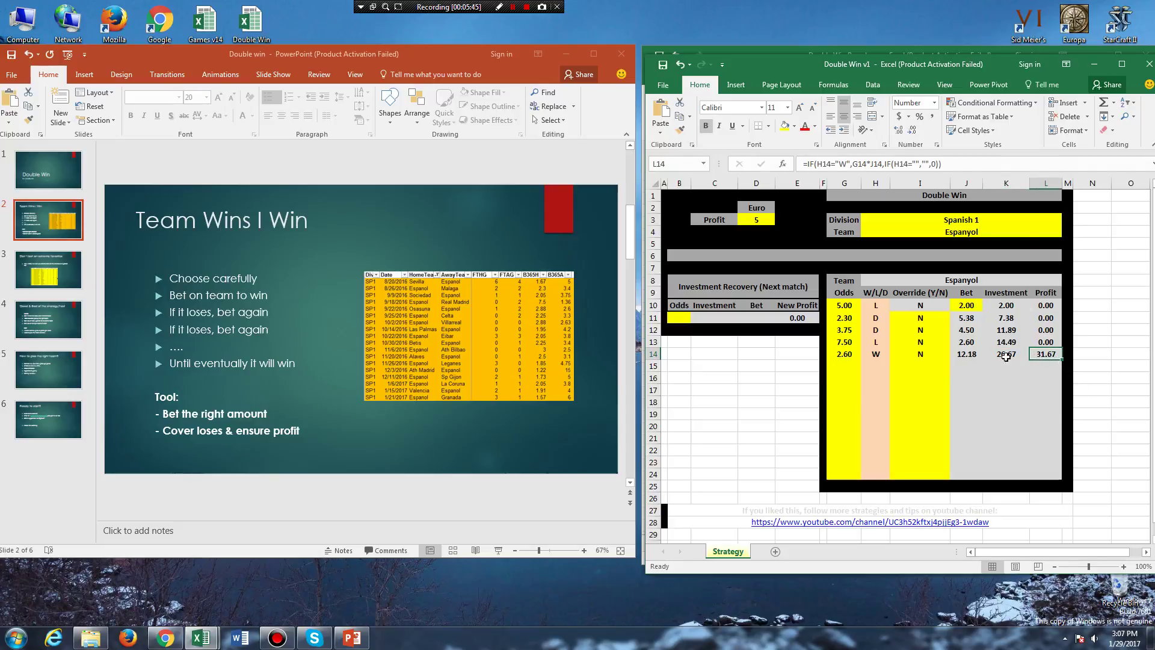
Change the profit target in D3 to 10 euros
click(759, 220)
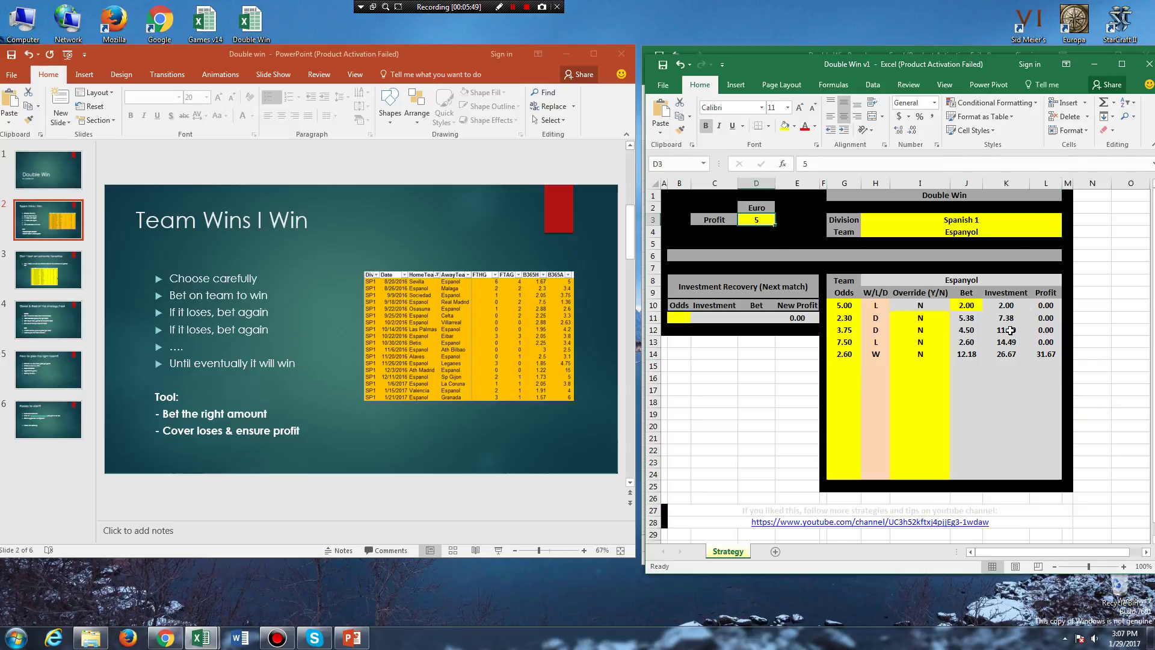
text(10)
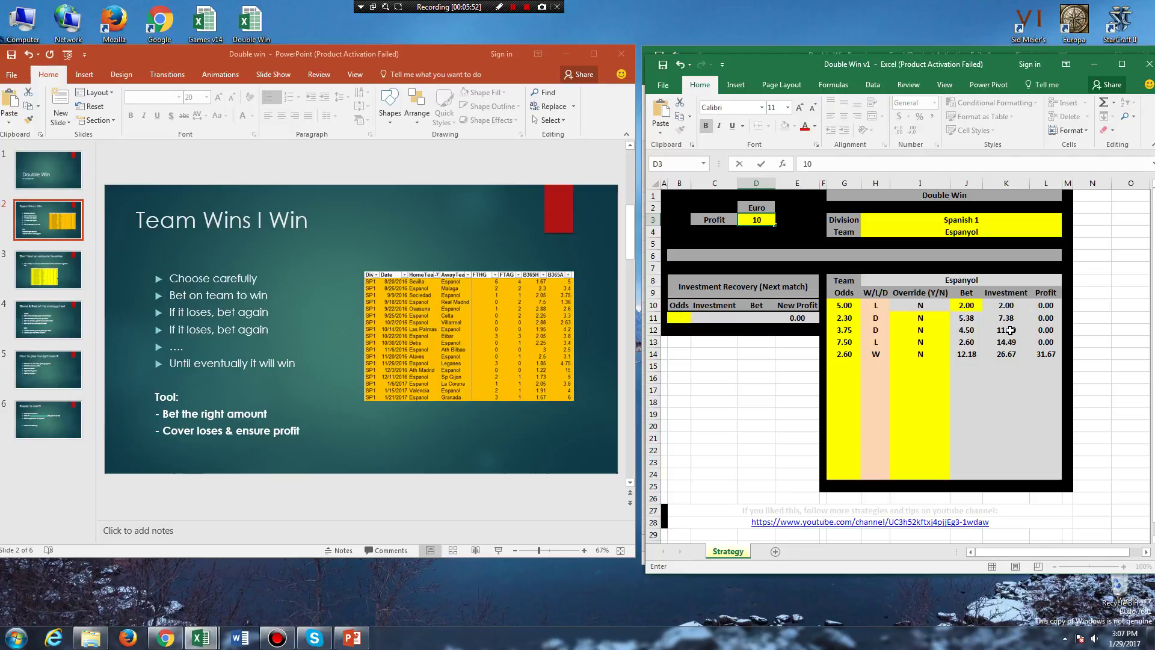
key(Return)
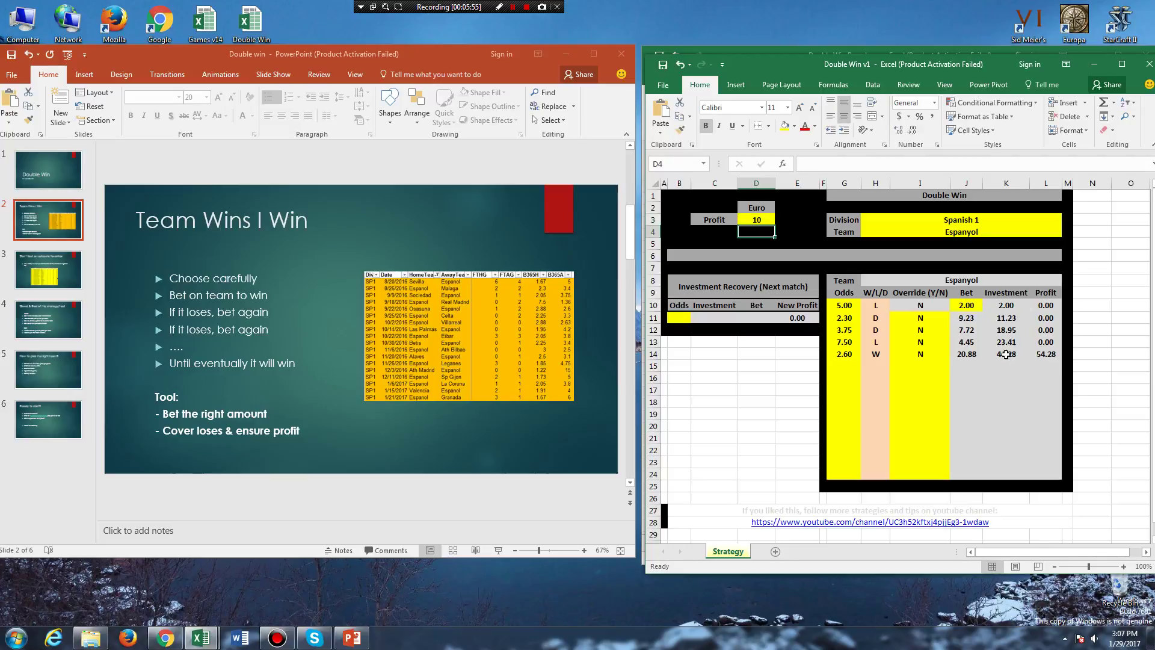
Review the recalculated investment and profit formulas, ending at 44.28 investment and 54.28 profit
click(1005, 353)
drag(1005, 355, 1040, 355)
click(1003, 355)
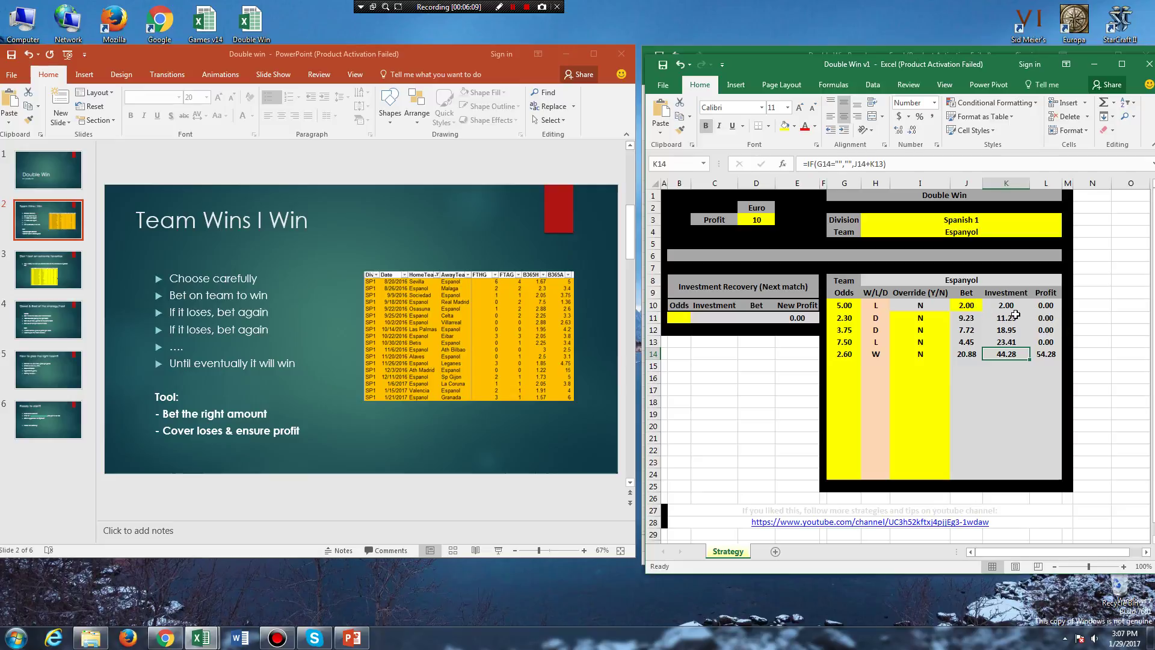
click(1014, 315)
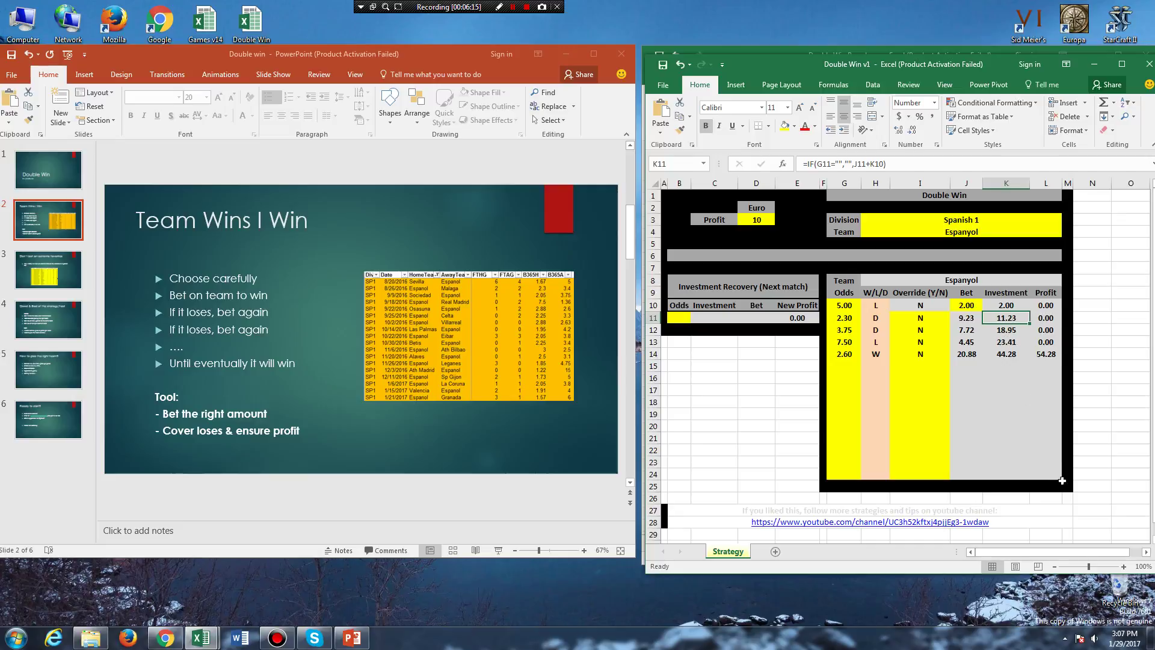
click(1039, 420)
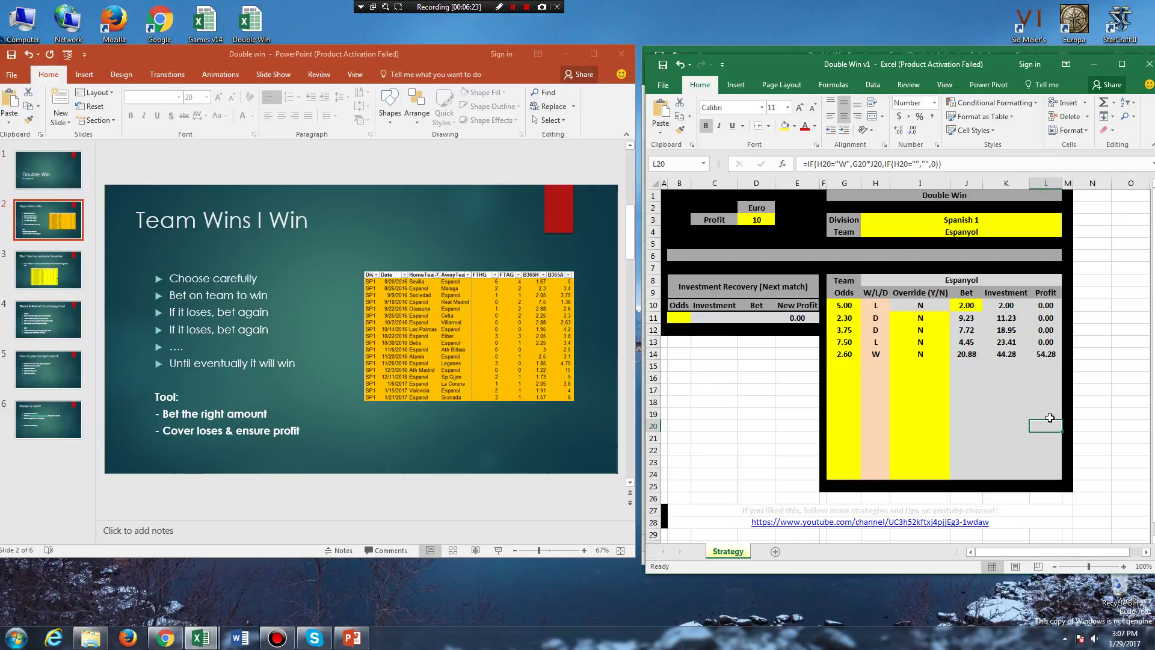
click(1006, 354)
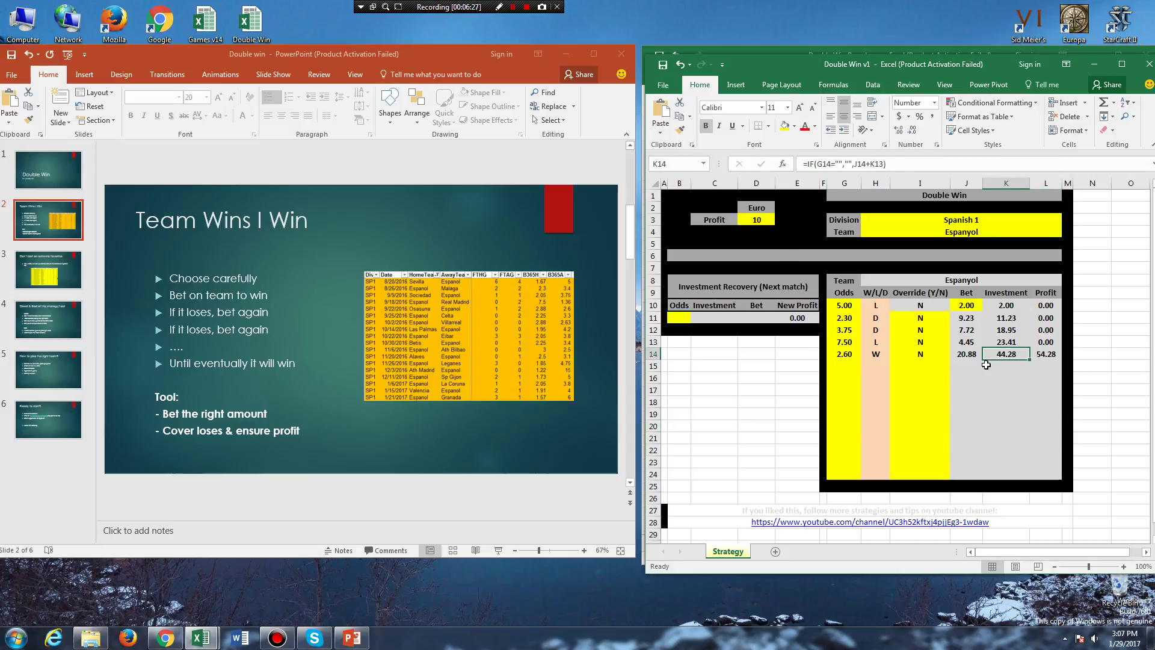
drag(925, 318, 920, 355)
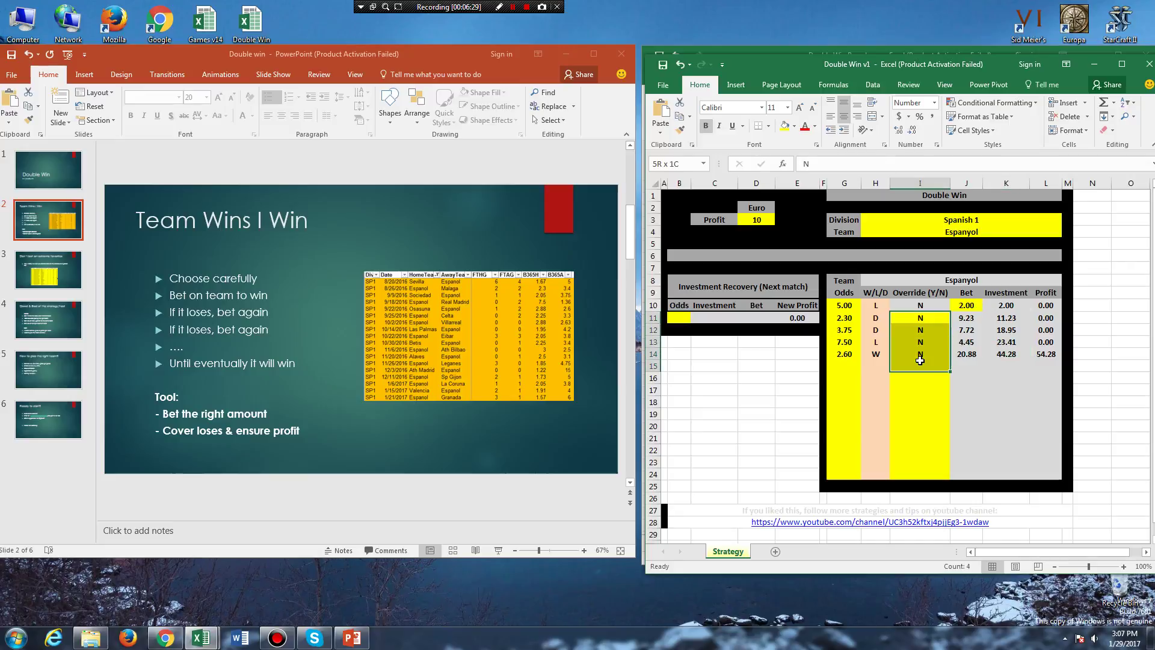
click(918, 353)
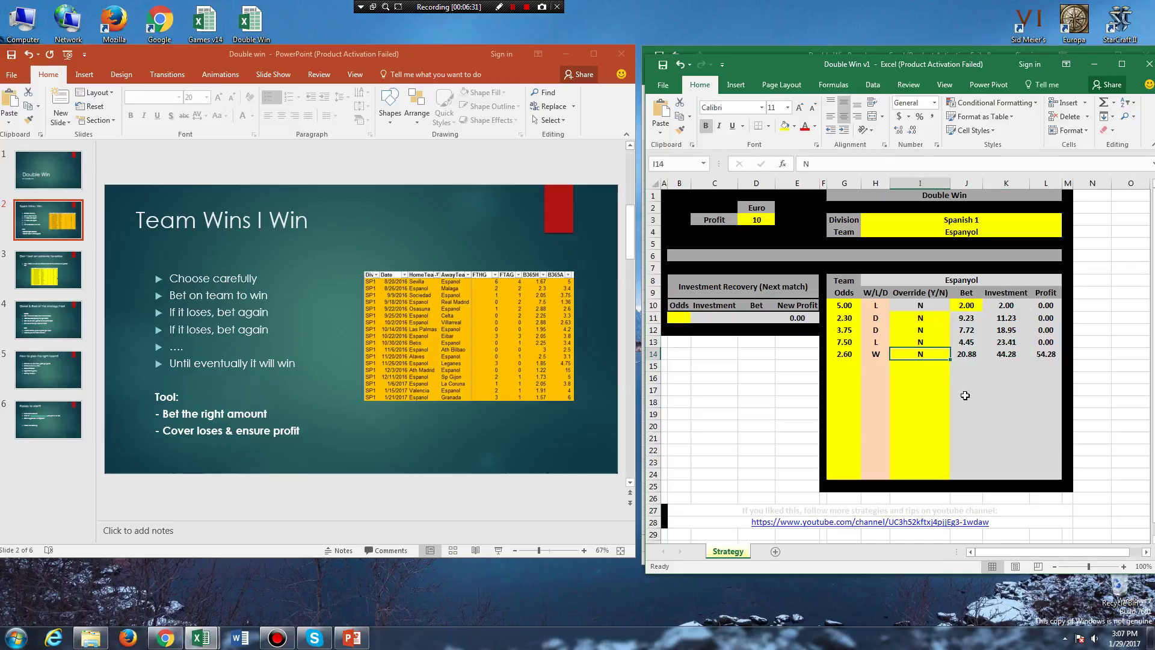
drag(928, 305, 934, 331)
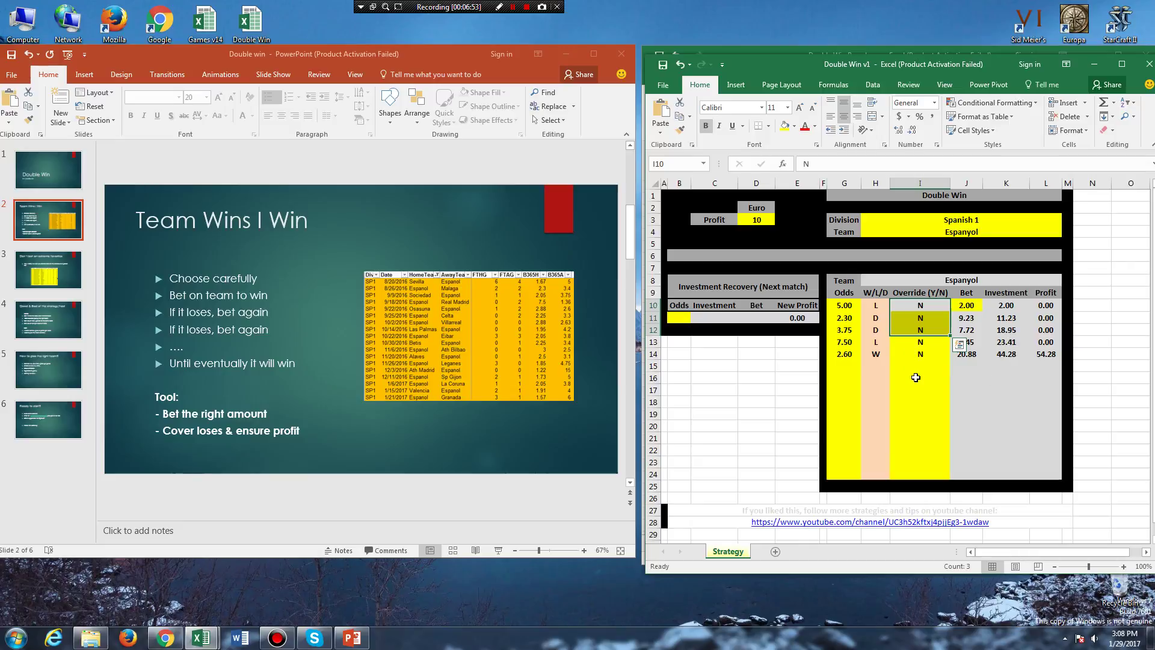
drag(877, 307, 882, 362)
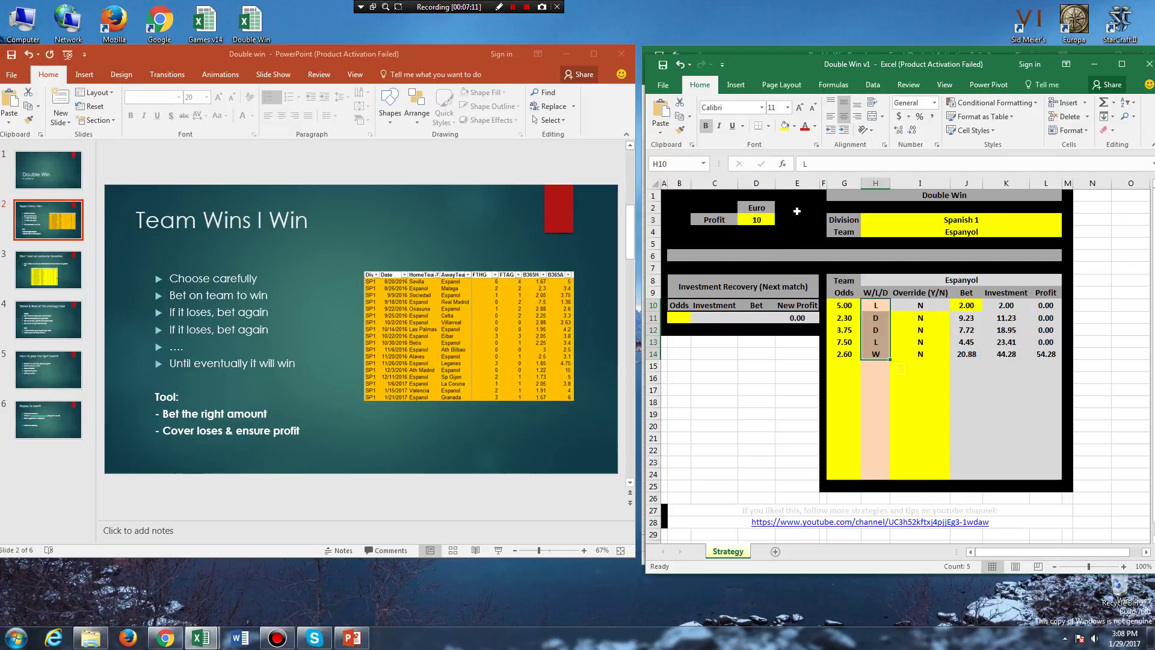
click(756, 220)
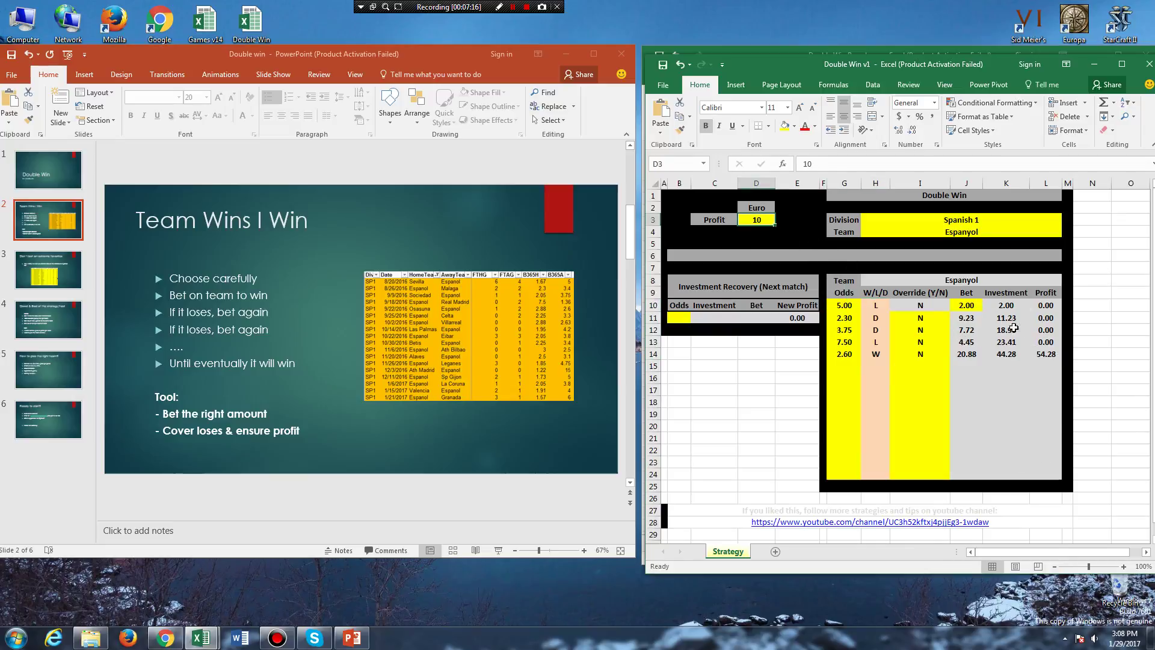
click(924, 331)
click(1016, 332)
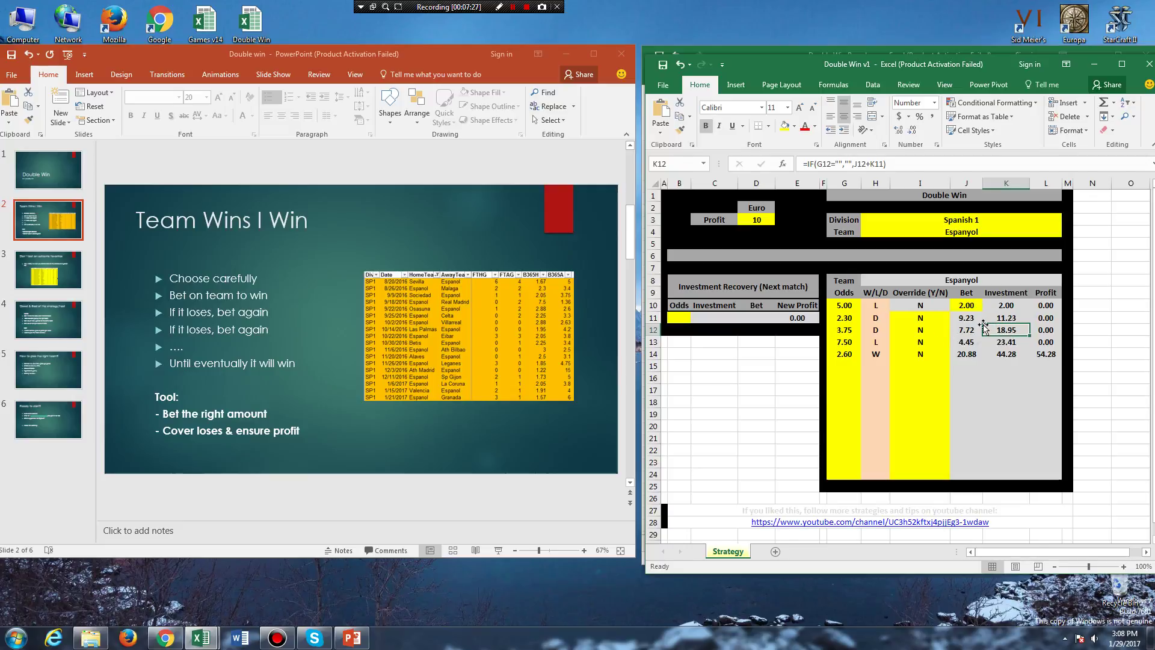
click(925, 332)
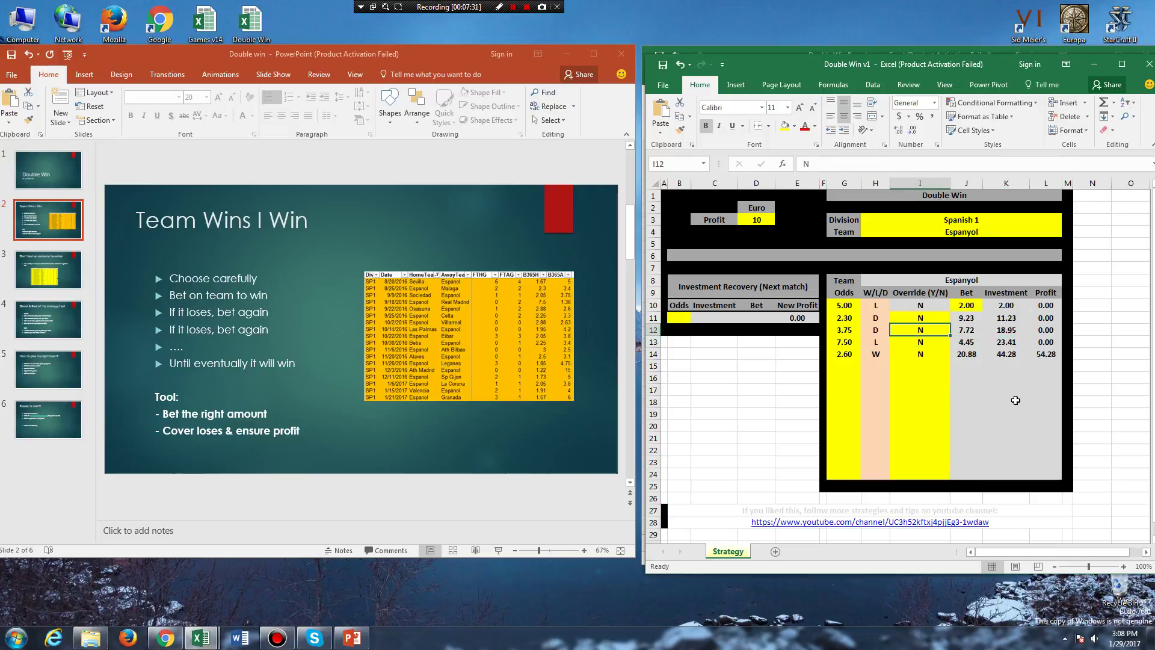
text(Y)
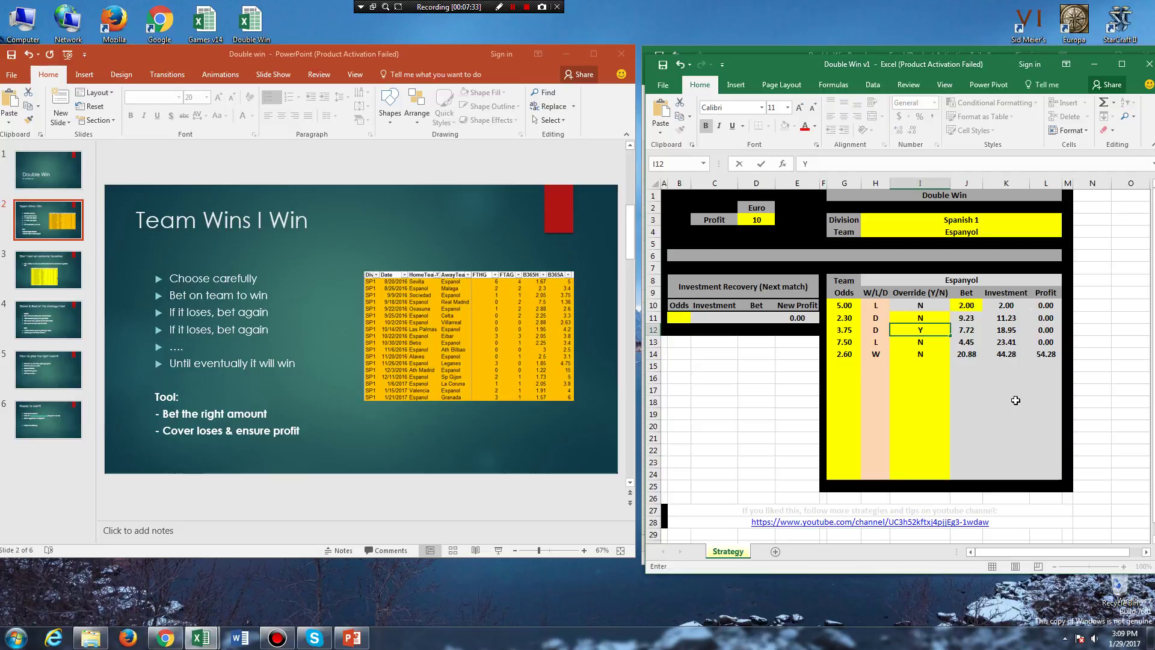
key(Return)
text(Y)
key(Return)
text(Y)
key(Return)
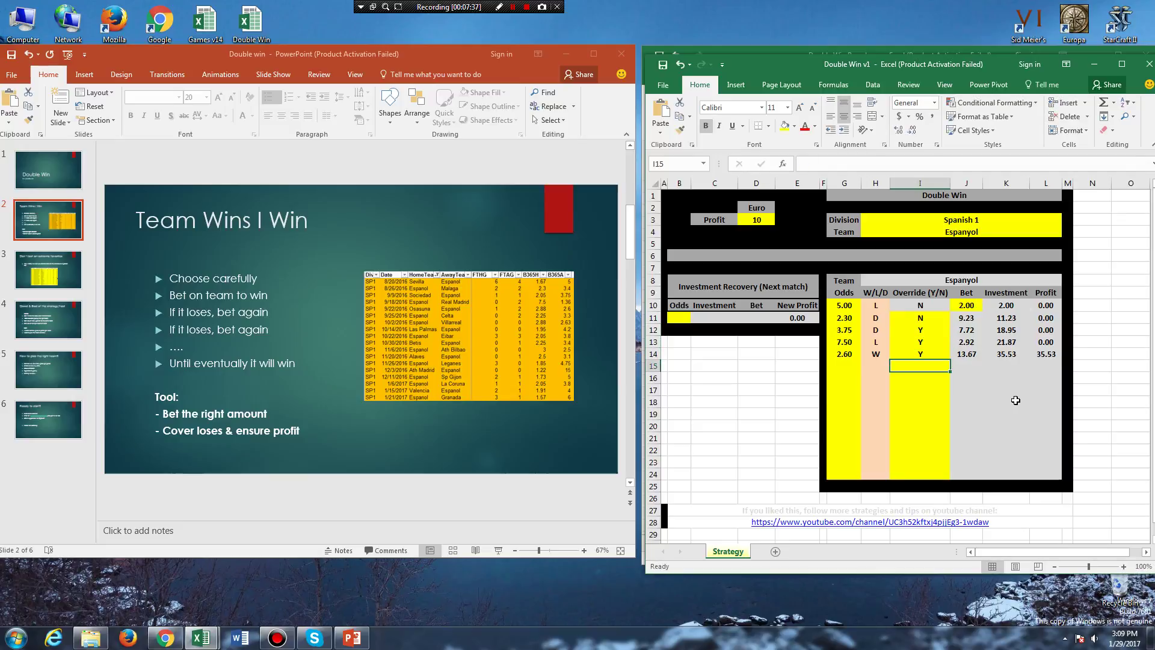
click(1043, 355)
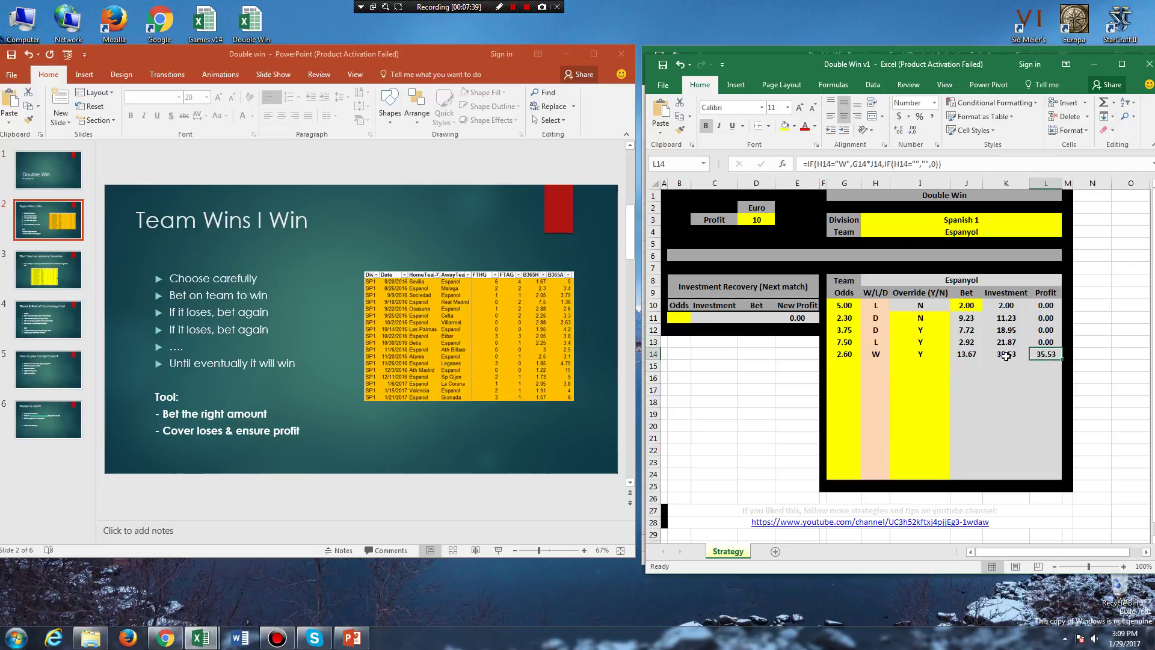
drag(1006, 354, 1046, 355)
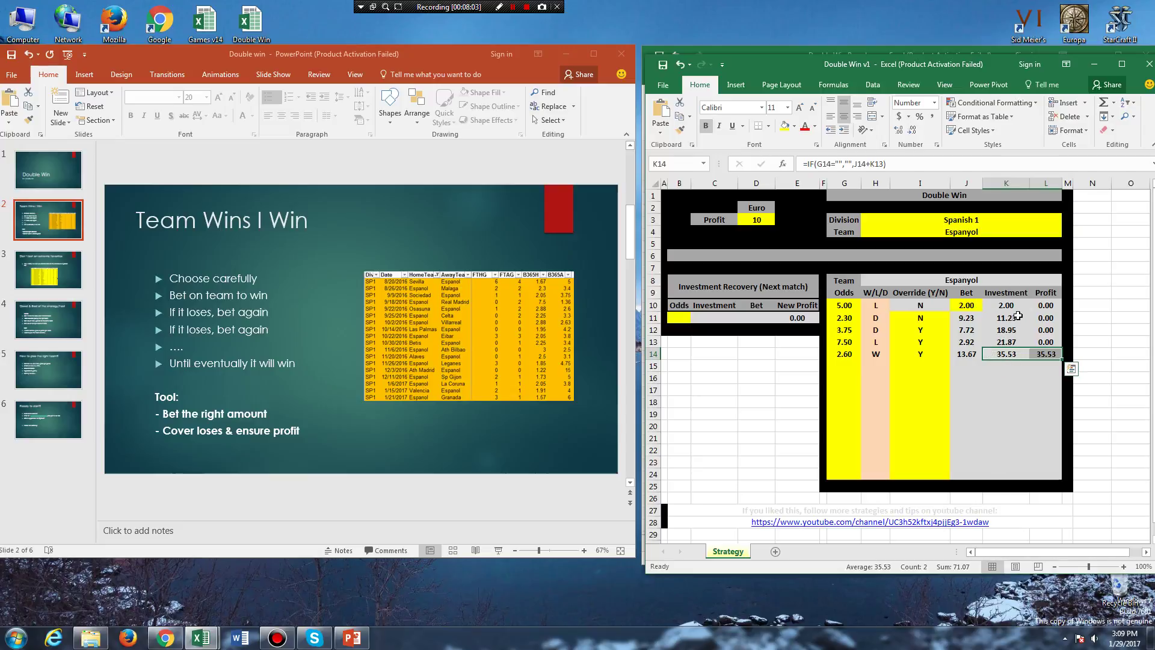
drag(1013, 320, 1007, 354)
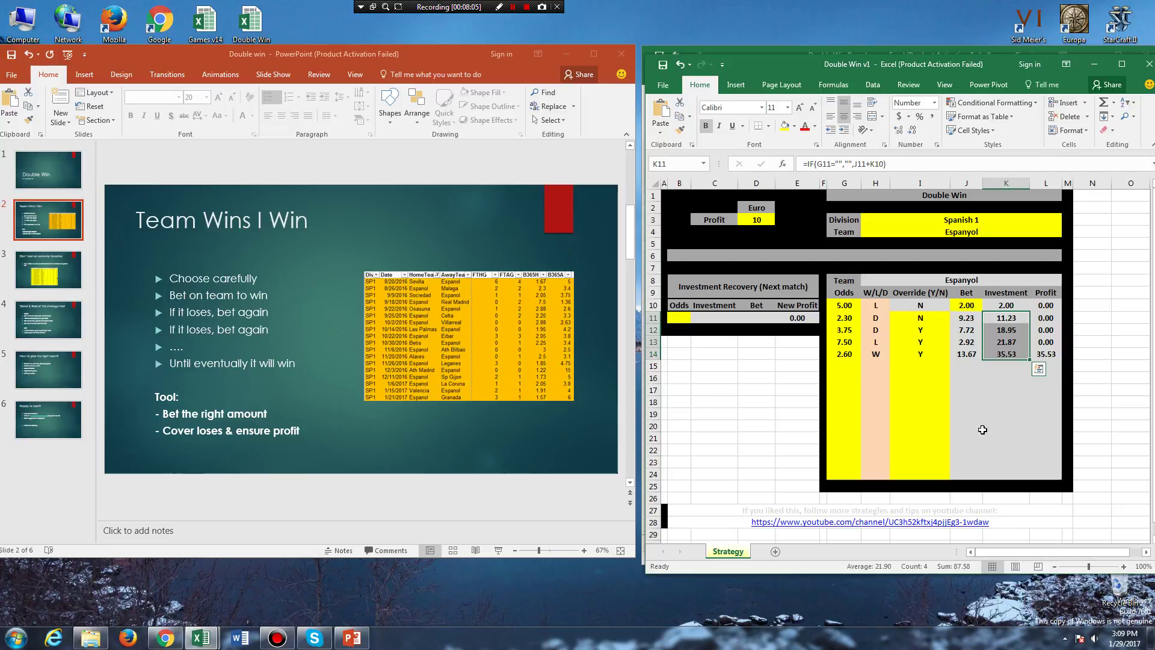
click(926, 329)
text(N)
key(Return)
text(N)
key(Return)
text(N)
key(Return)
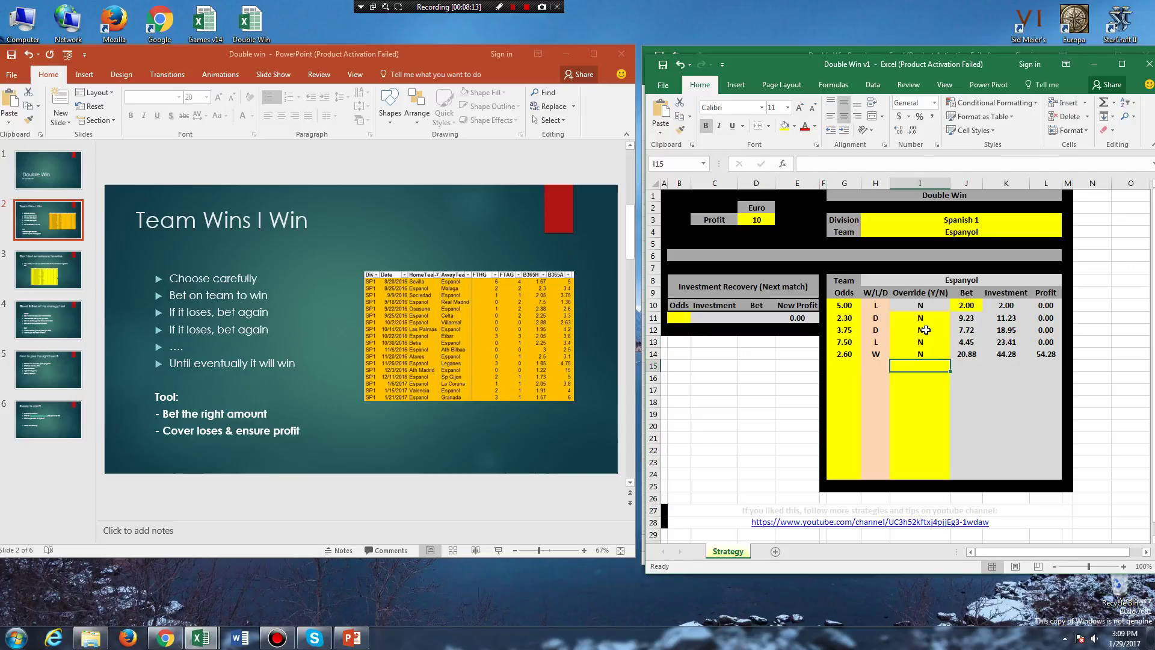
drag(920, 305, 921, 354)
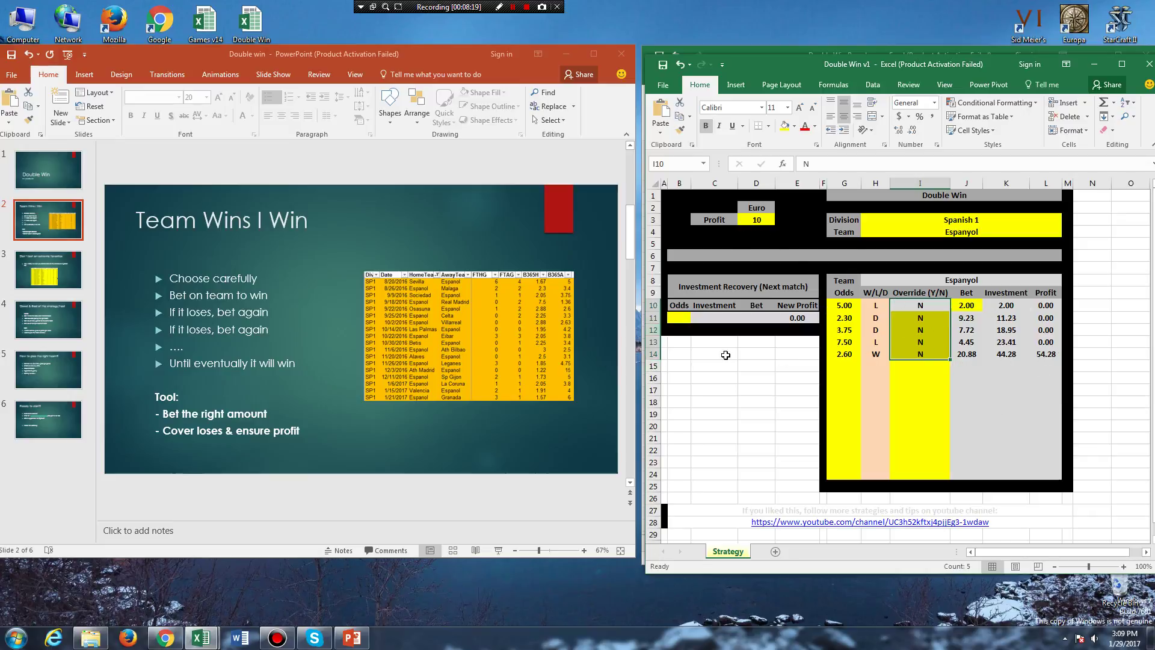
click(677, 314)
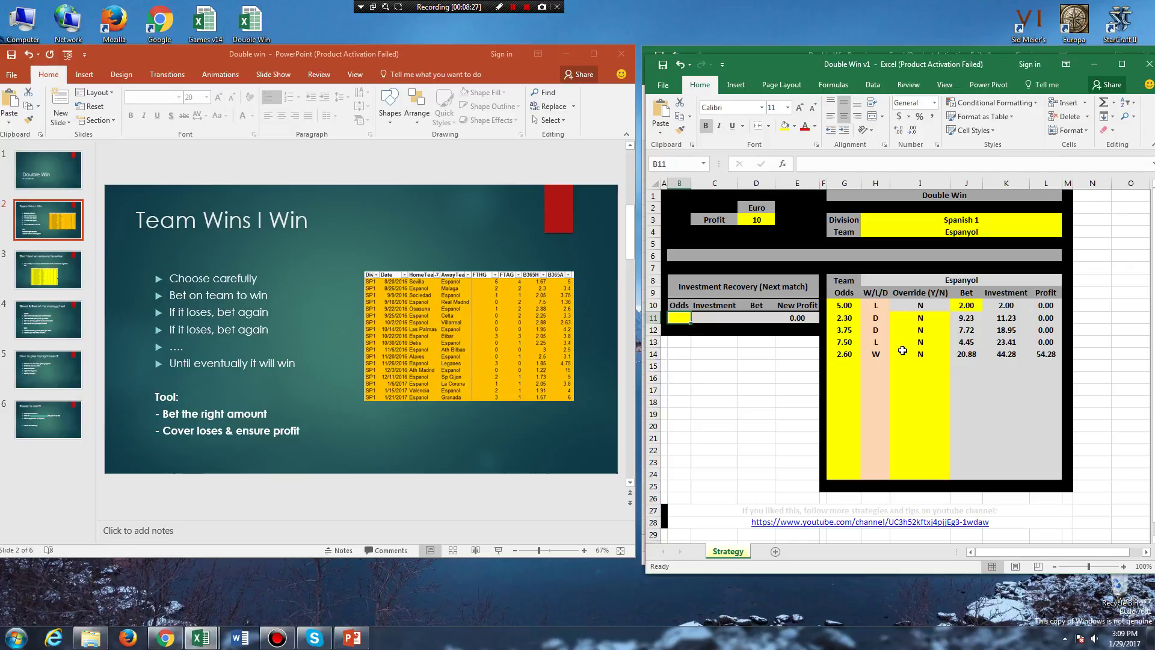
click(874, 353)
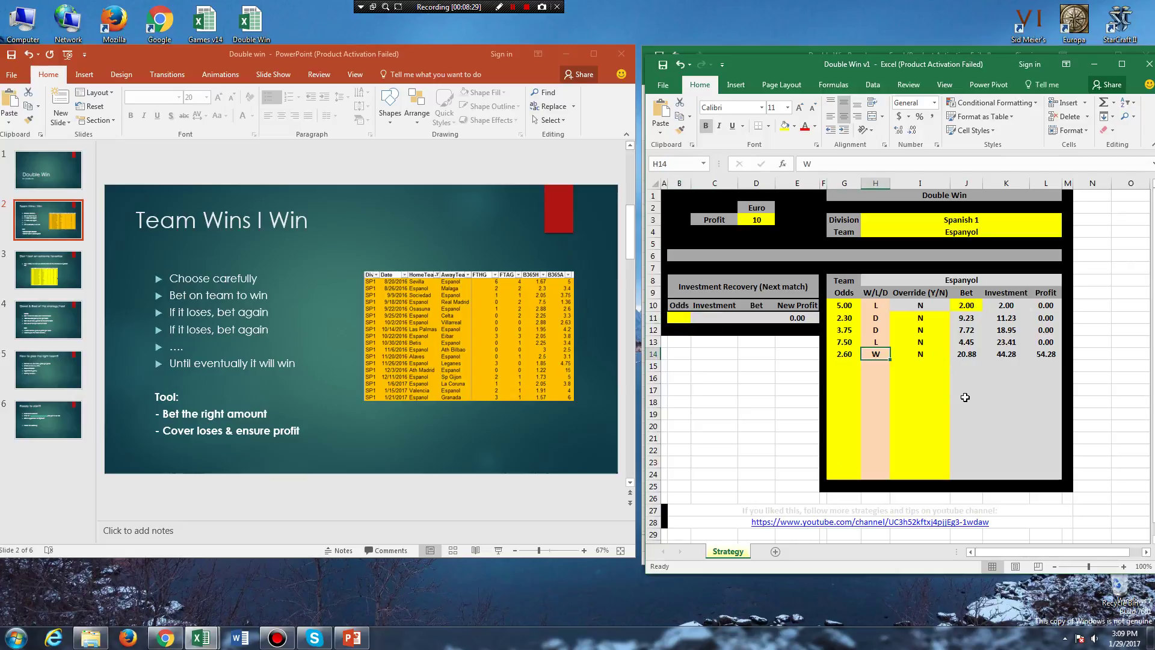
key(Return)
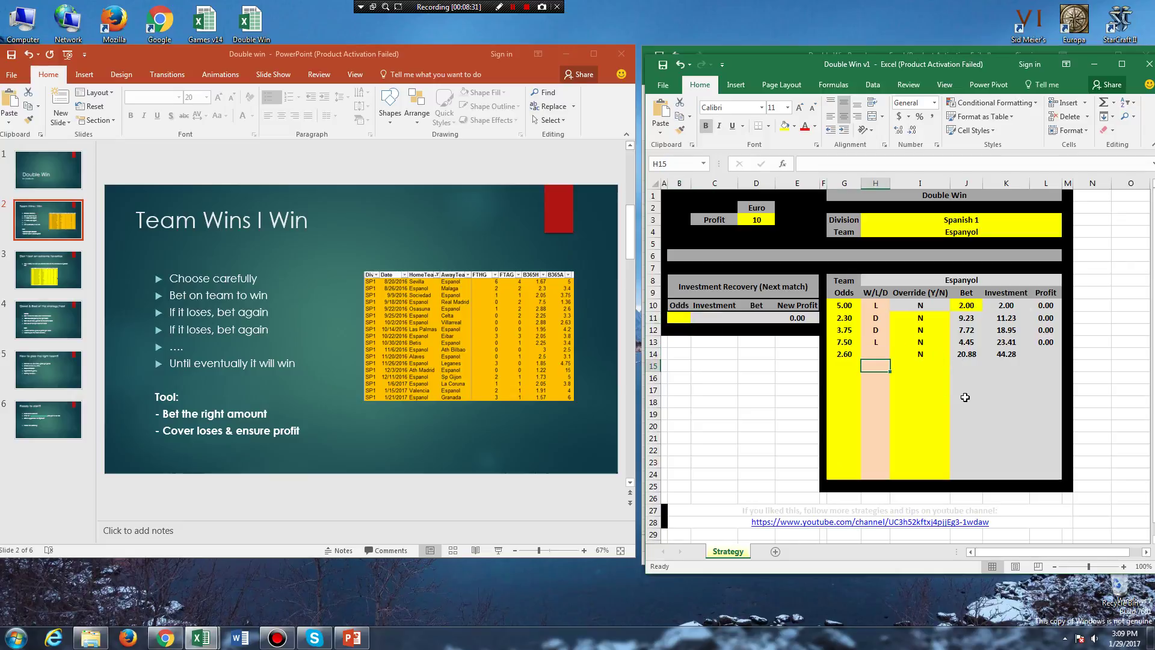
click(683, 317)
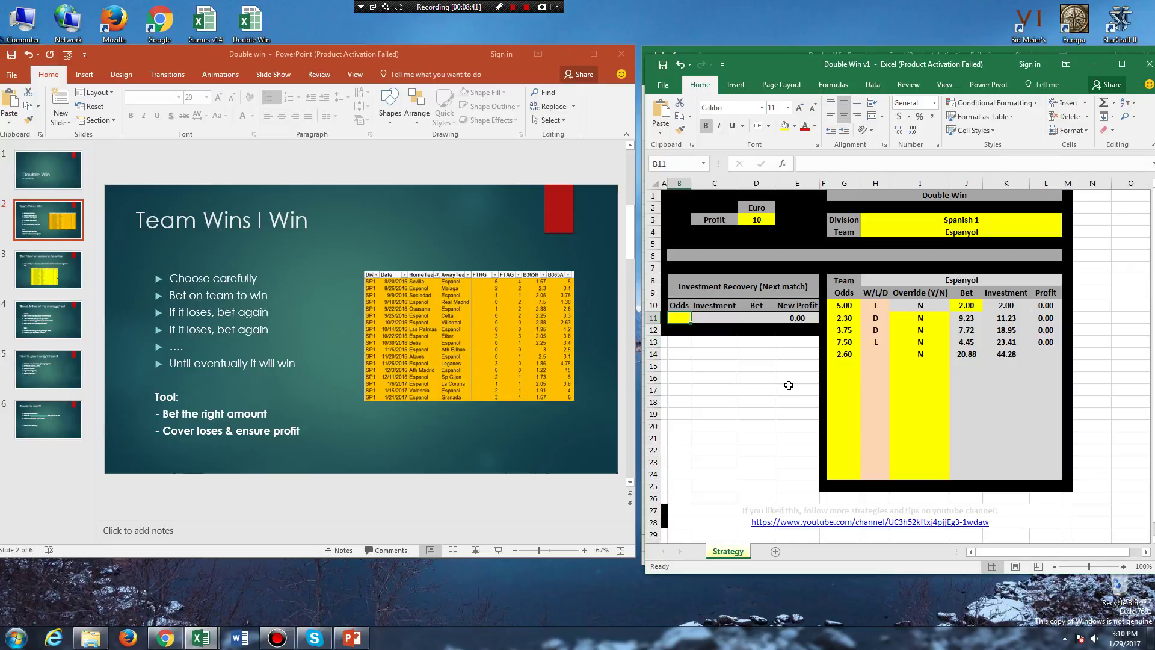
text(2.25)
key(Return)
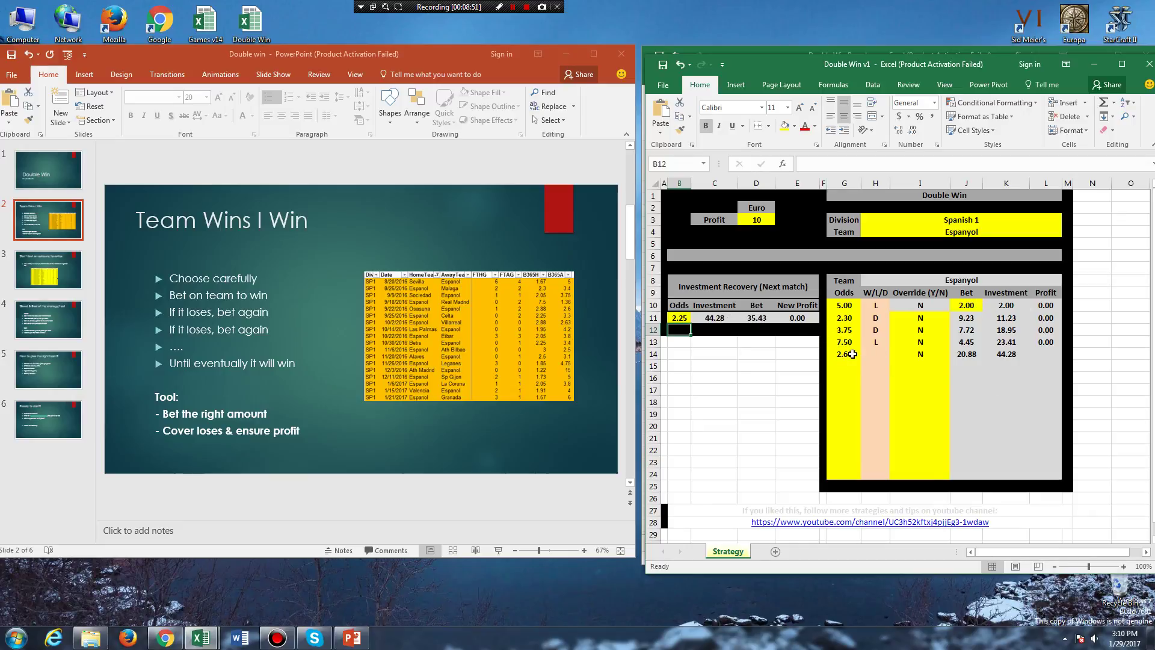
drag(848, 353, 1058, 354)
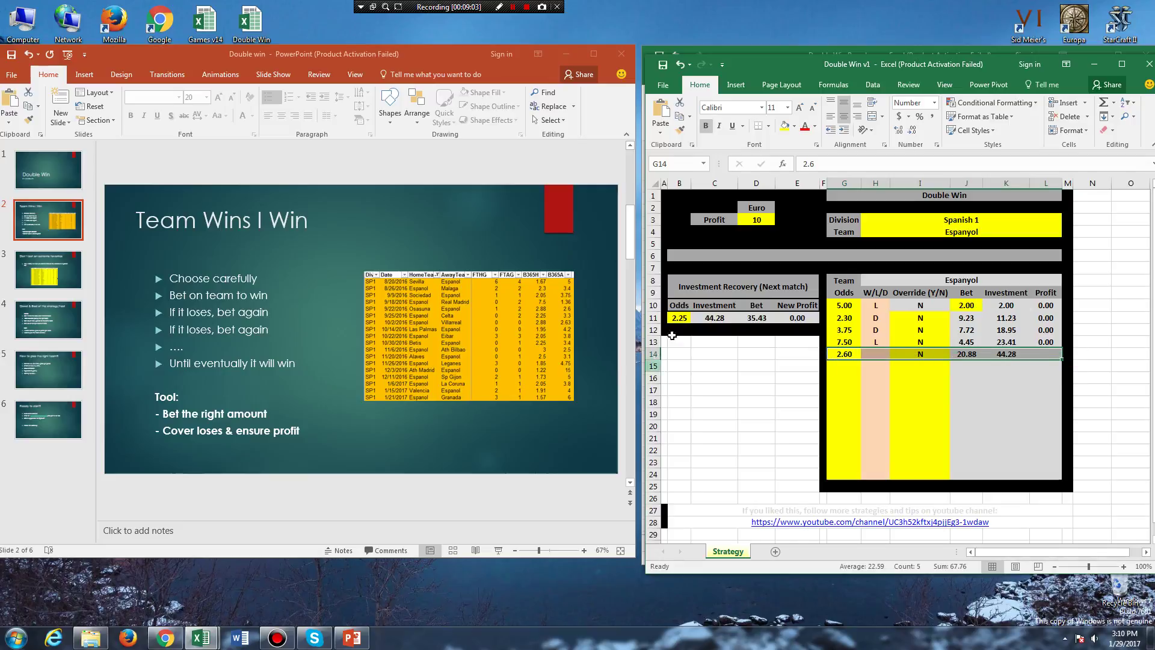
click(714, 316)
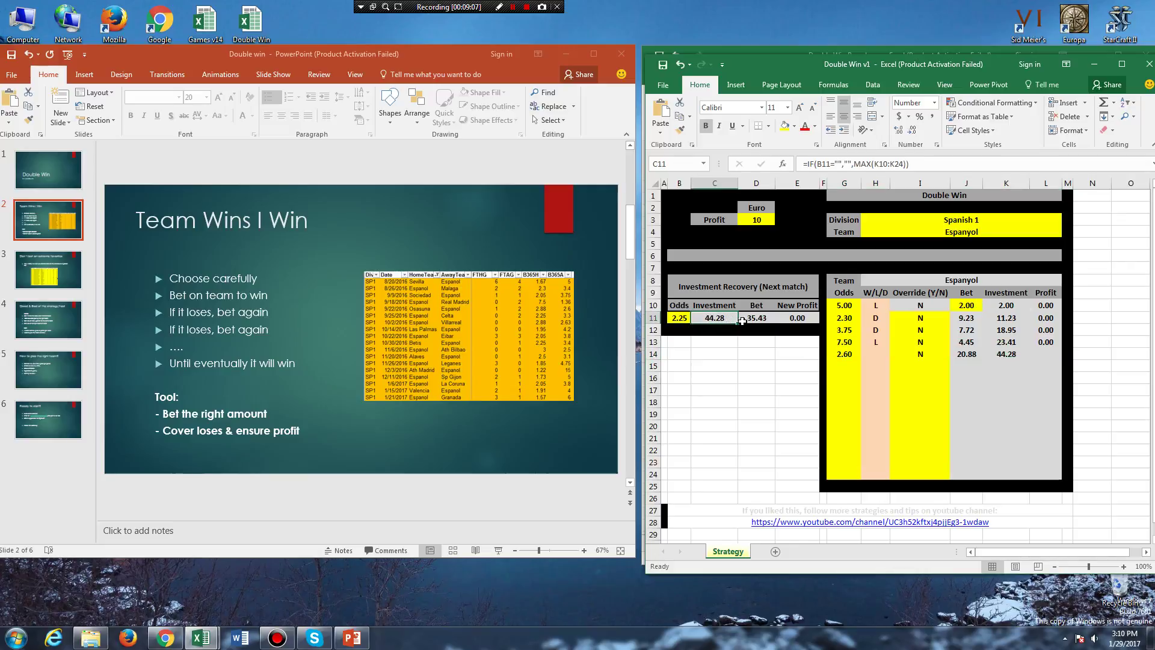
click(764, 320)
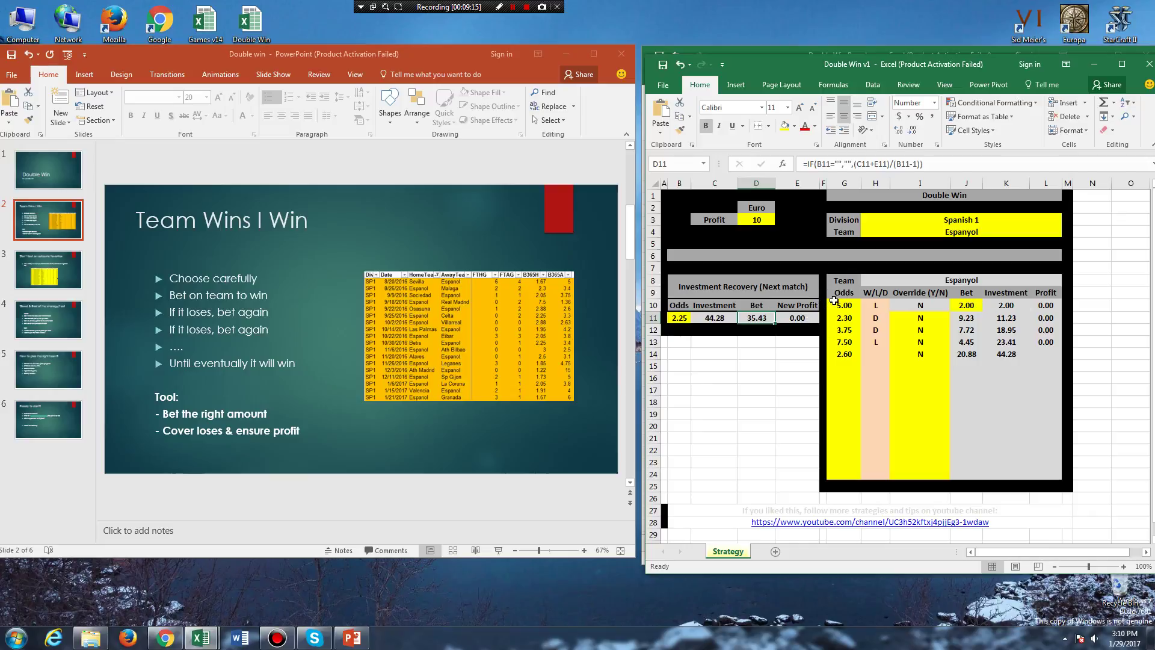
drag(683, 318, 800, 317)
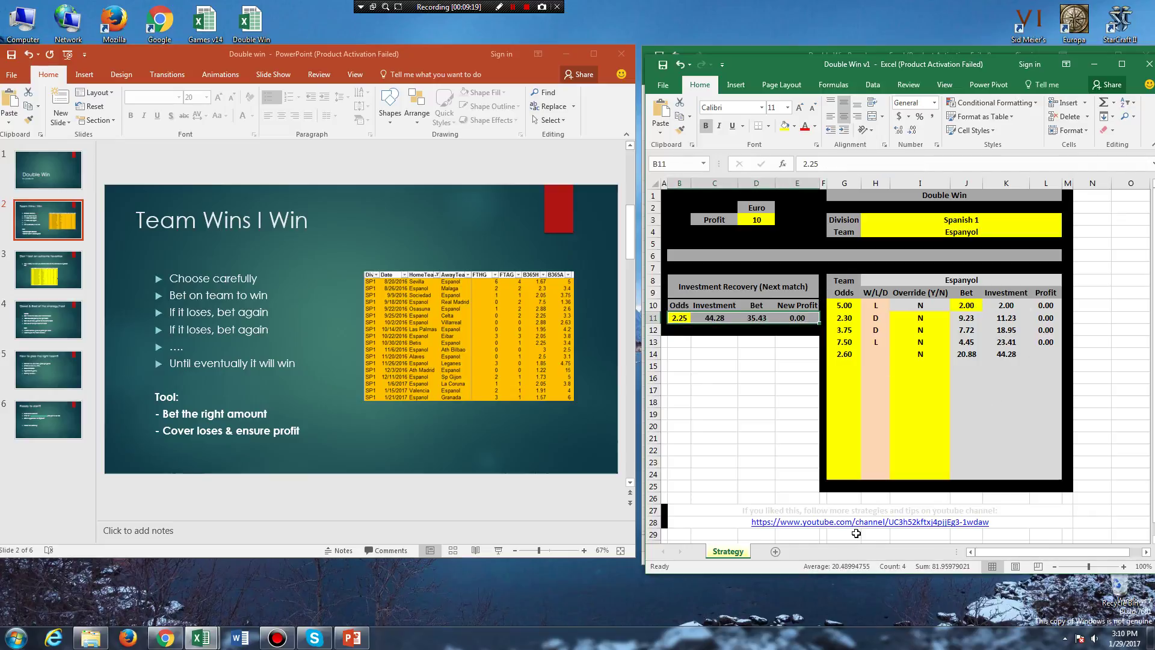
Clear the recovery odds in B11 and mark the 2.60-odds match as a win (W)
click(678, 318)
key(Delete)
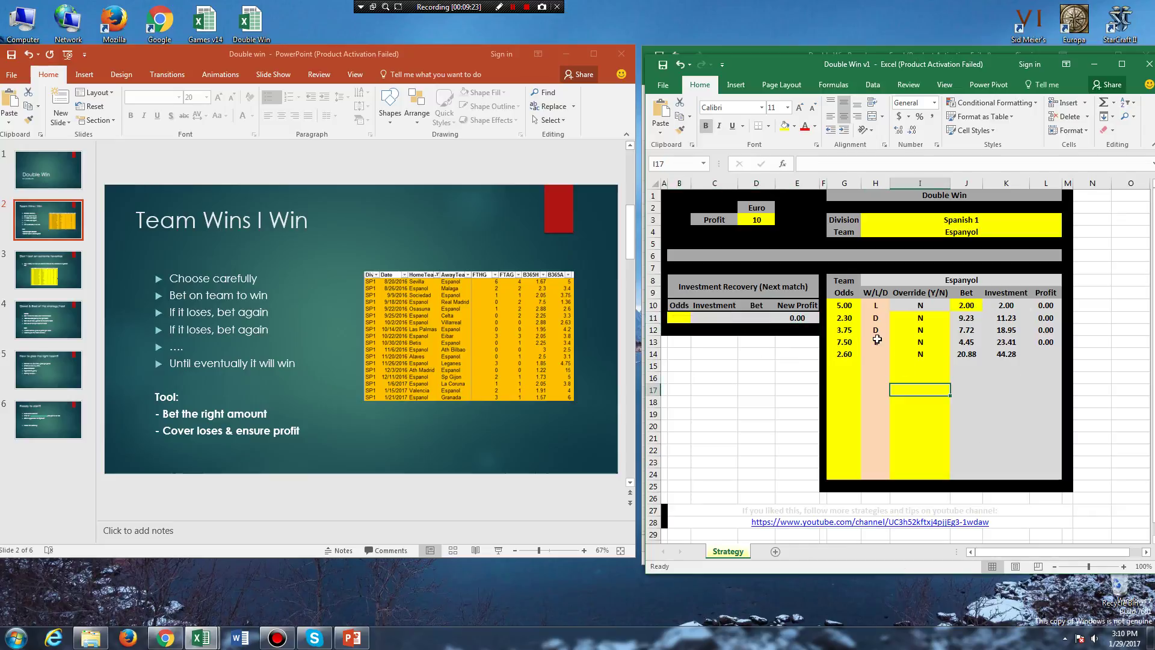
click(883, 355)
text(W)
key(Delete)
key(Return)
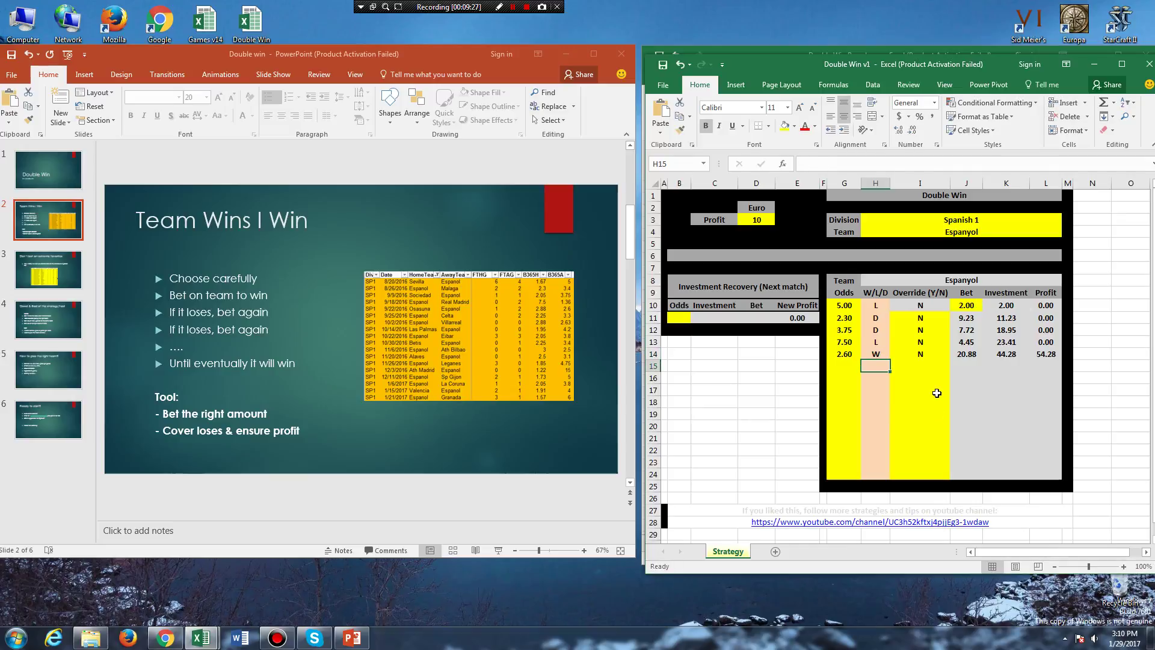
Review the odds, bet and investment values across the five Espanyol matches
click(1028, 355)
drag(1029, 355, 1049, 355)
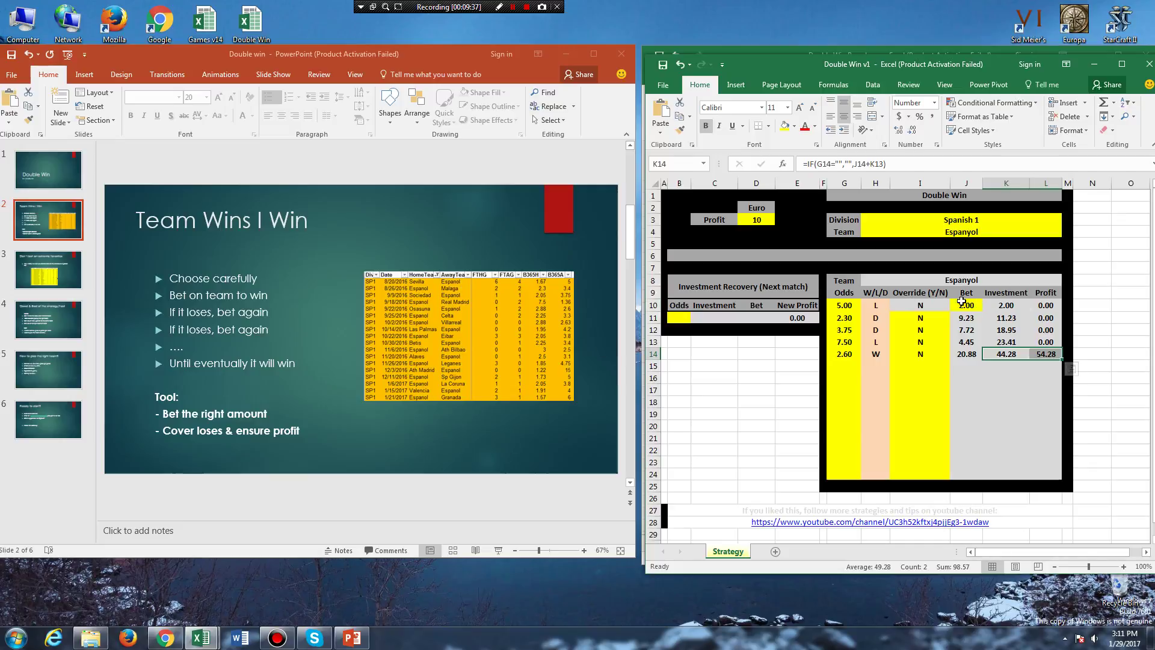
click(845, 308)
drag(847, 310, 844, 355)
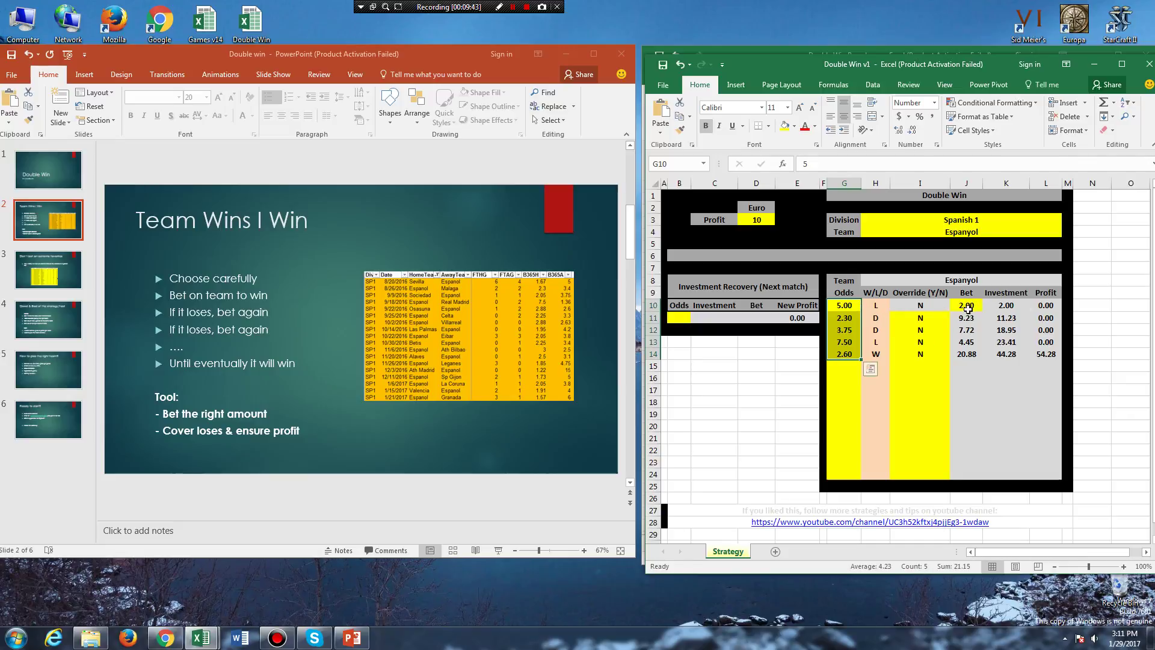
drag(966, 308, 973, 357)
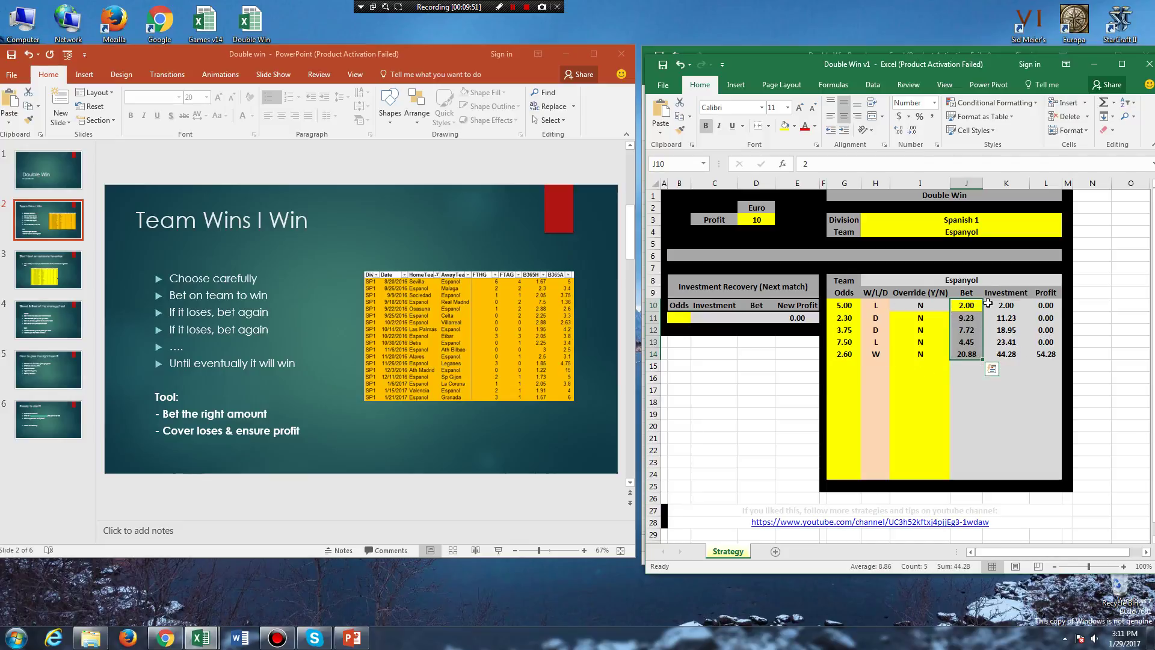
click(965, 318)
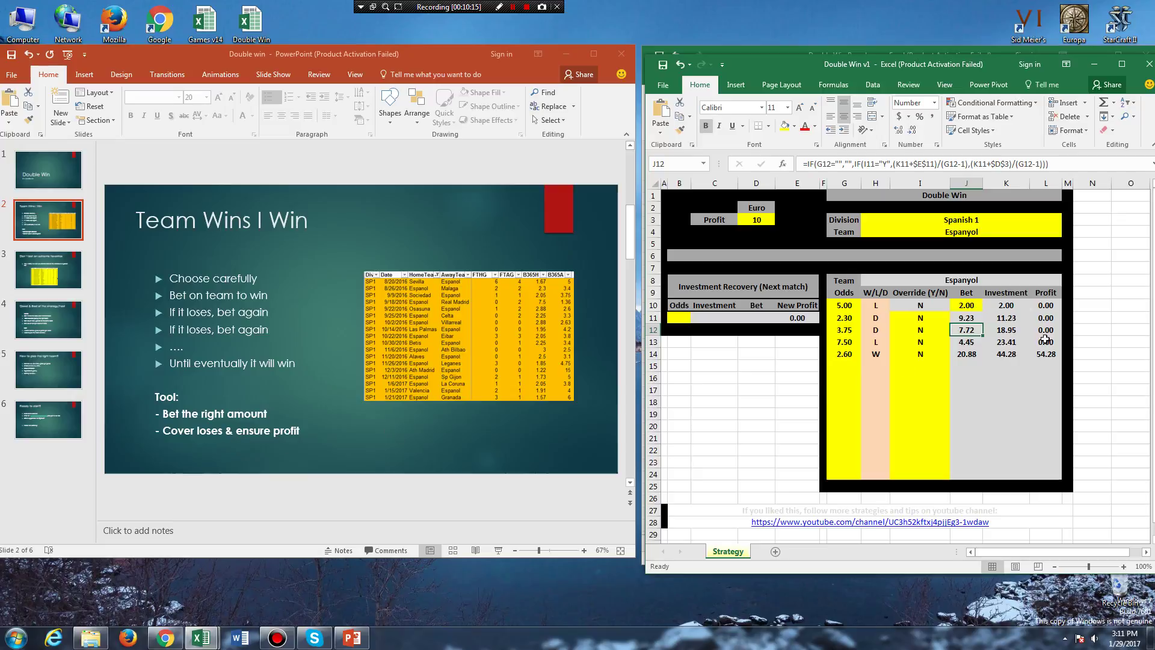
drag(1018, 303, 1013, 341)
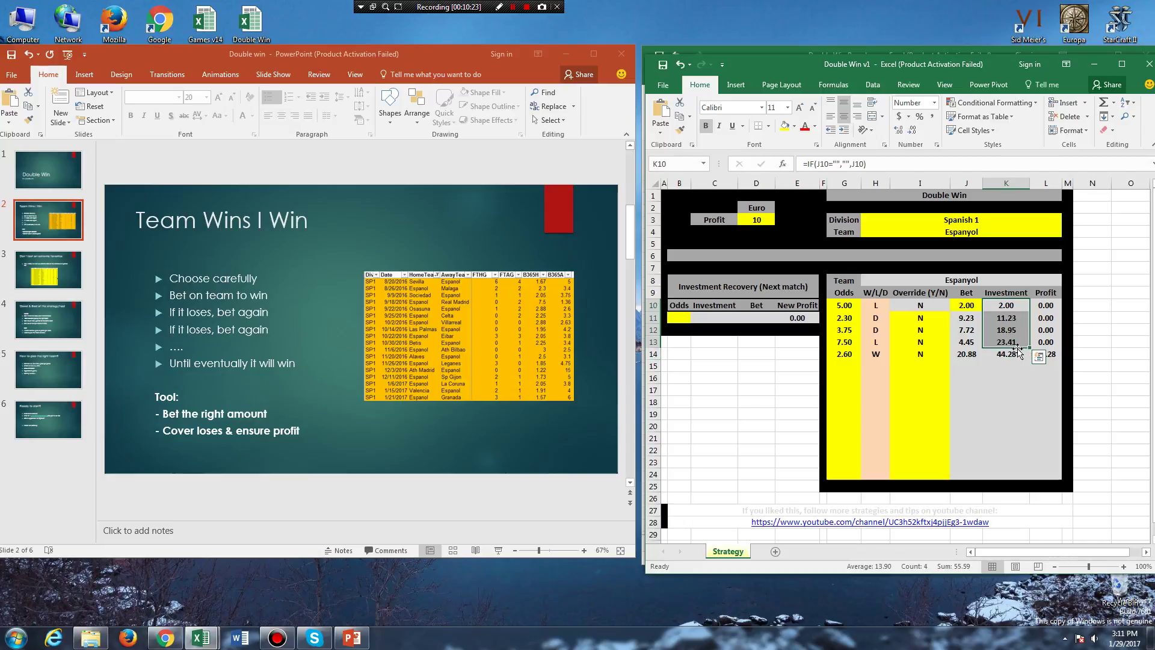
drag(842, 342, 1054, 341)
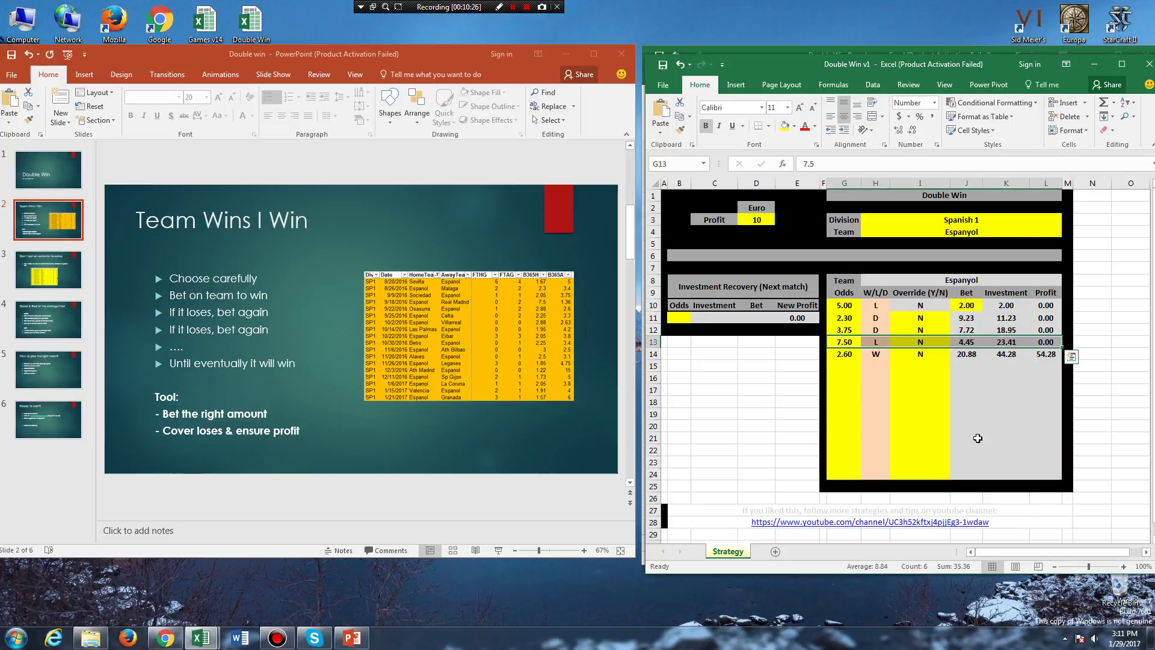
Show slide 3, 'Don't bet on extreme favorites', then return to the spreadsheet
click(57, 275)
click(57, 275)
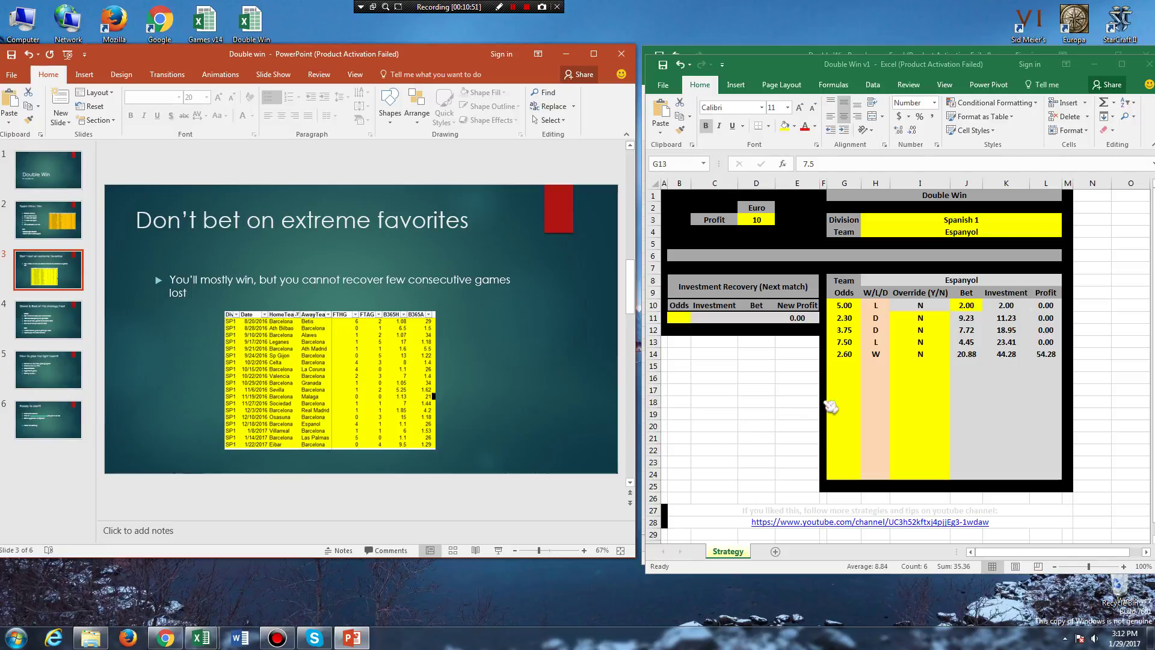
click(935, 53)
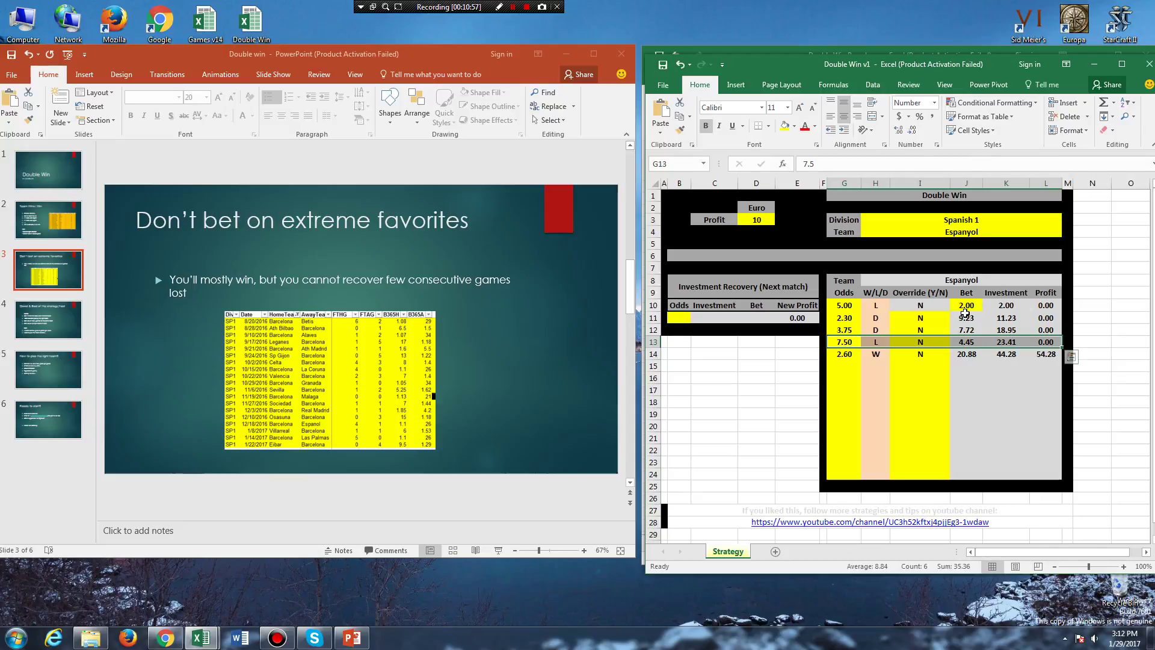
click(853, 48)
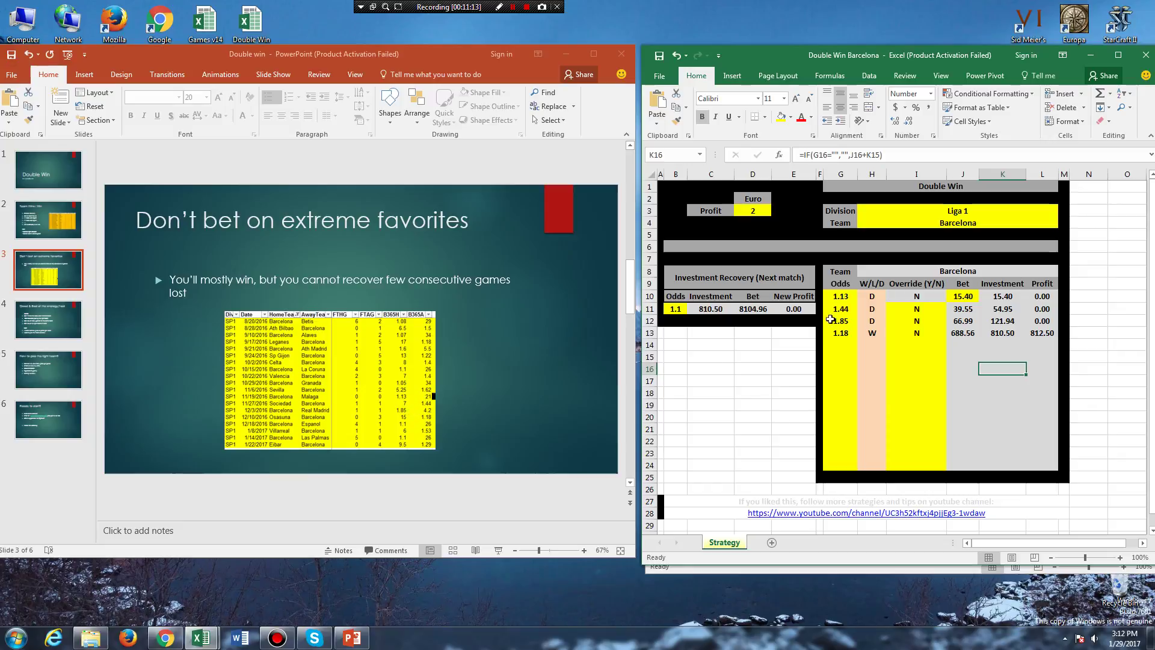
click(851, 293)
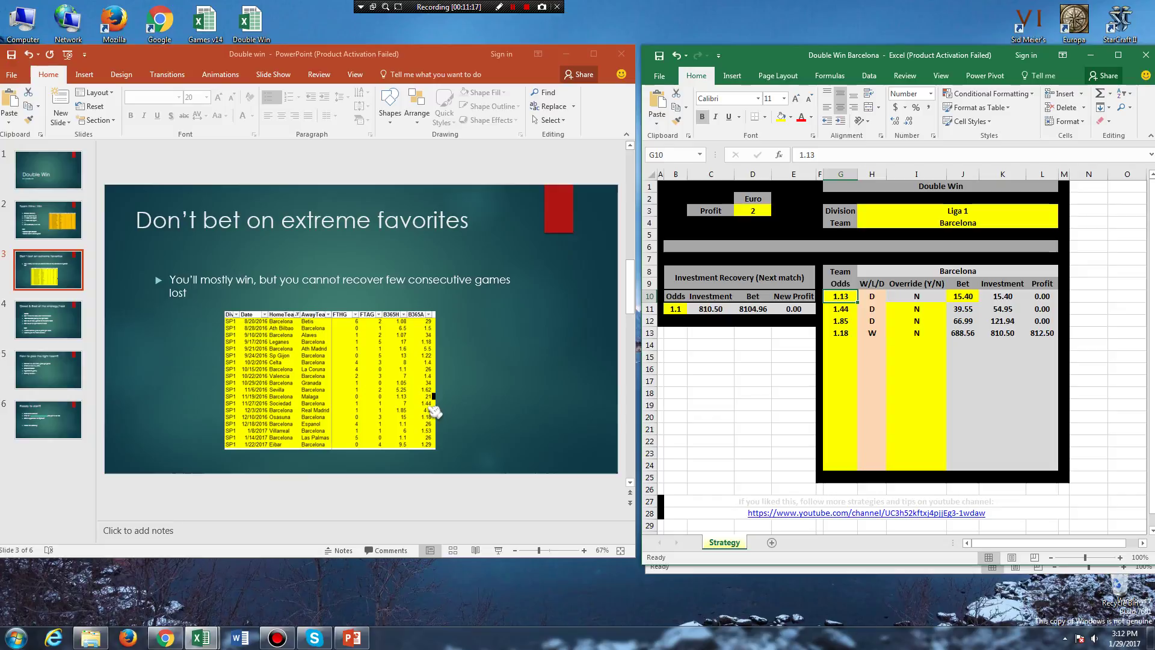
drag(842, 309, 1054, 310)
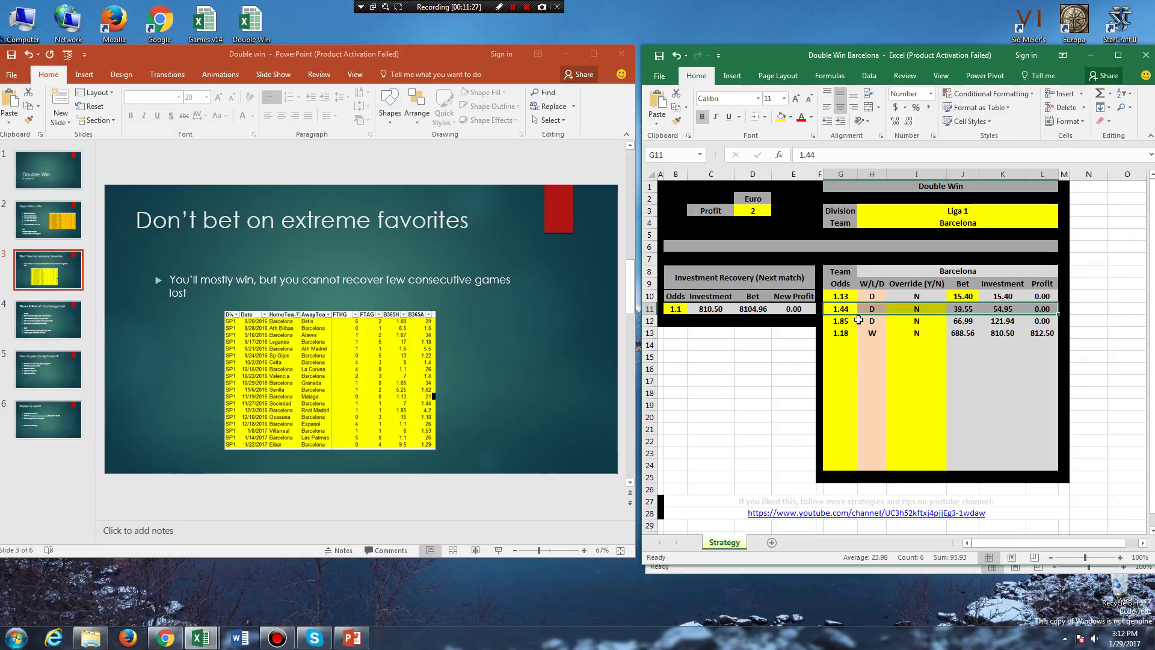
drag(840, 321, 1055, 322)
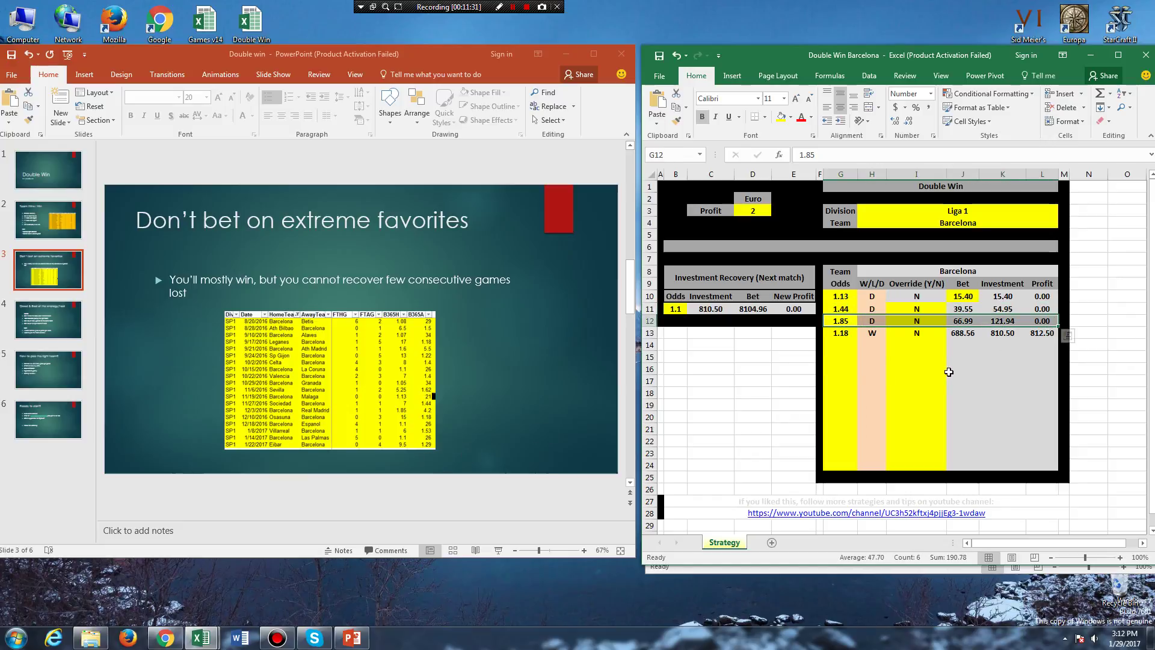
drag(842, 335, 1057, 340)
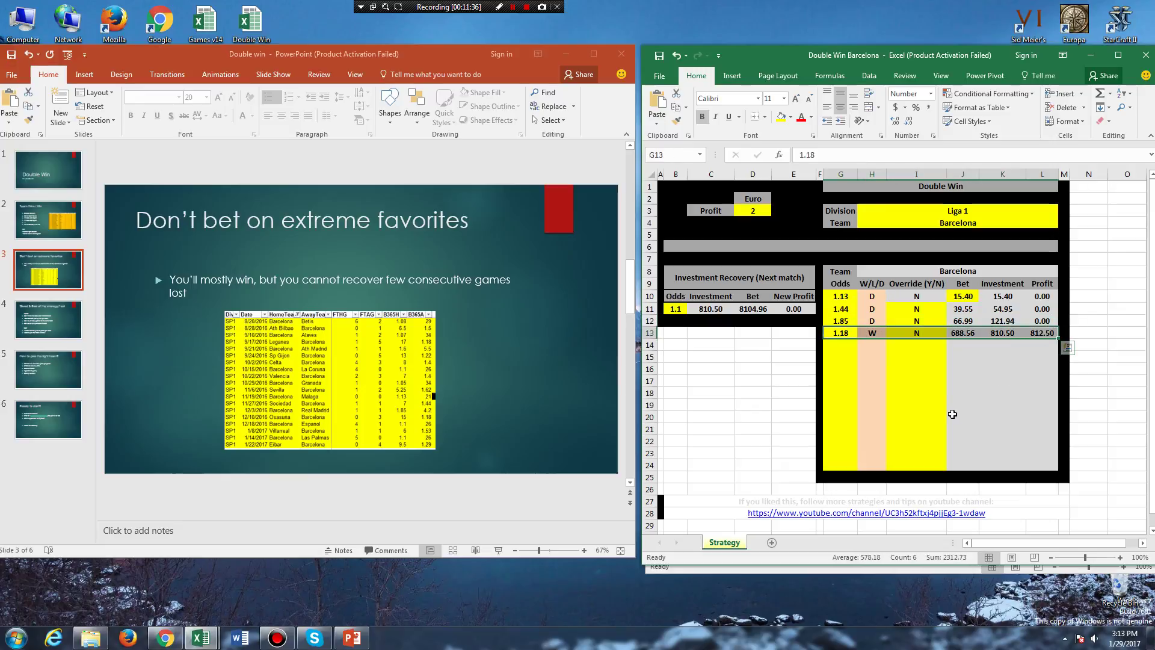
click(962, 296)
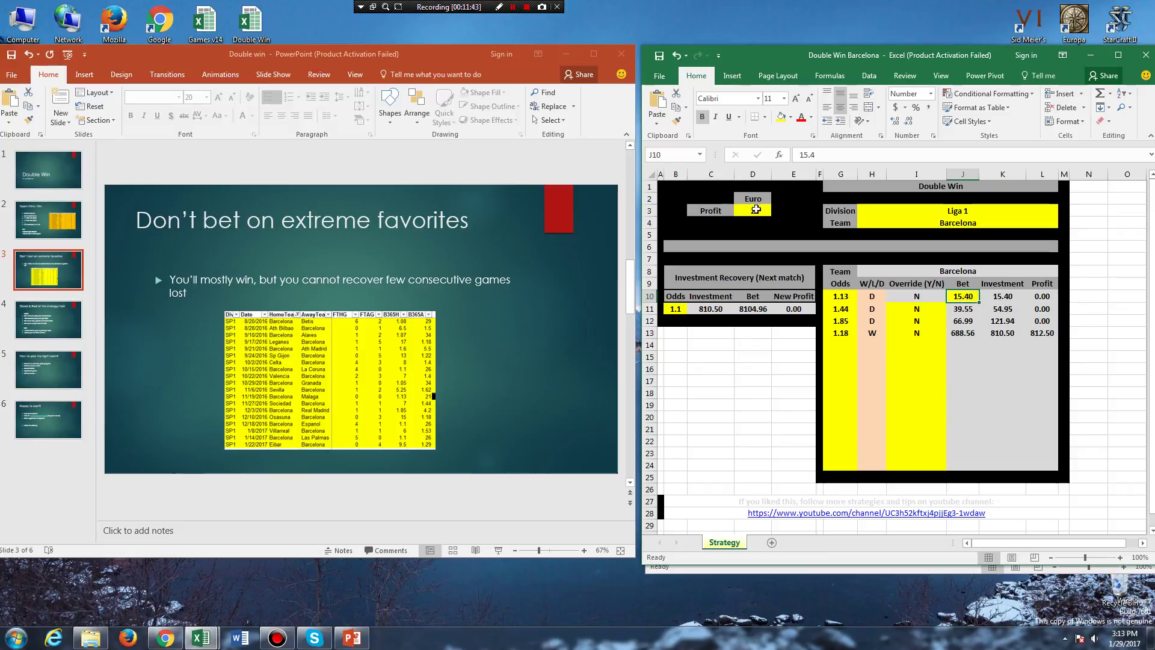
click(753, 210)
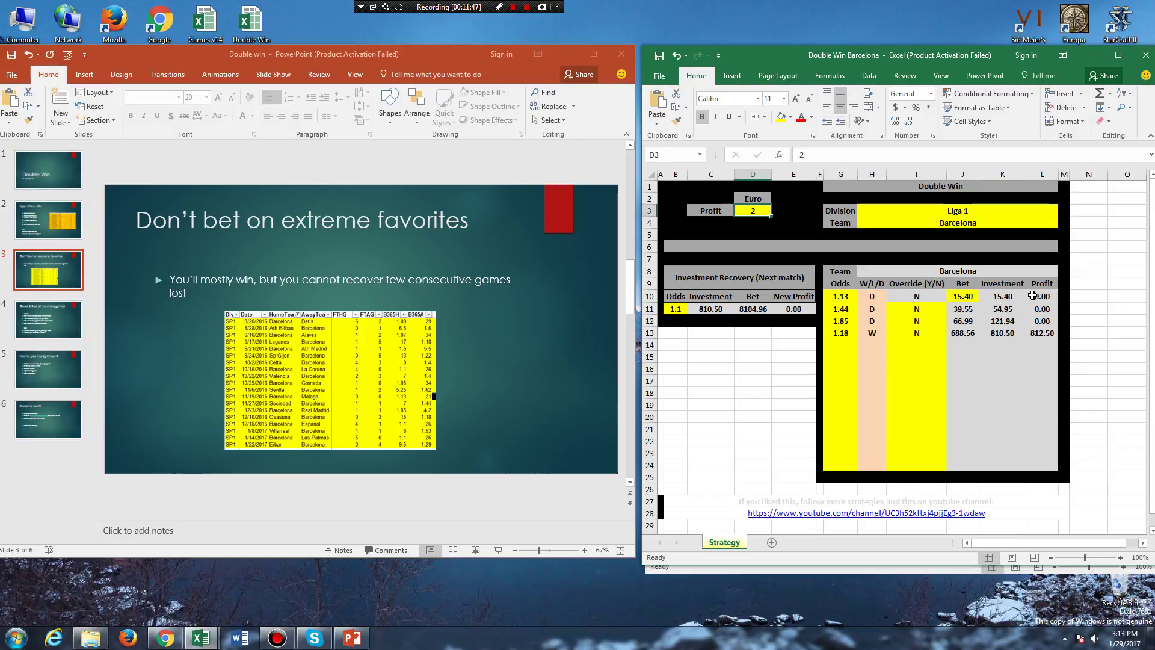
click(969, 297)
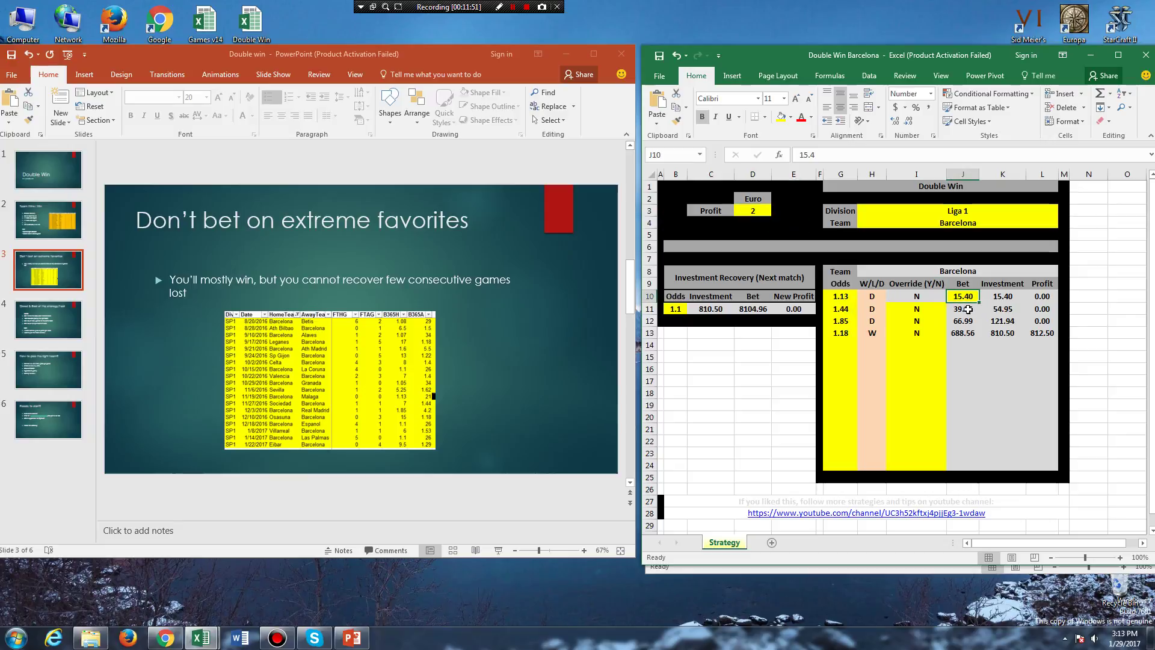
click(967, 309)
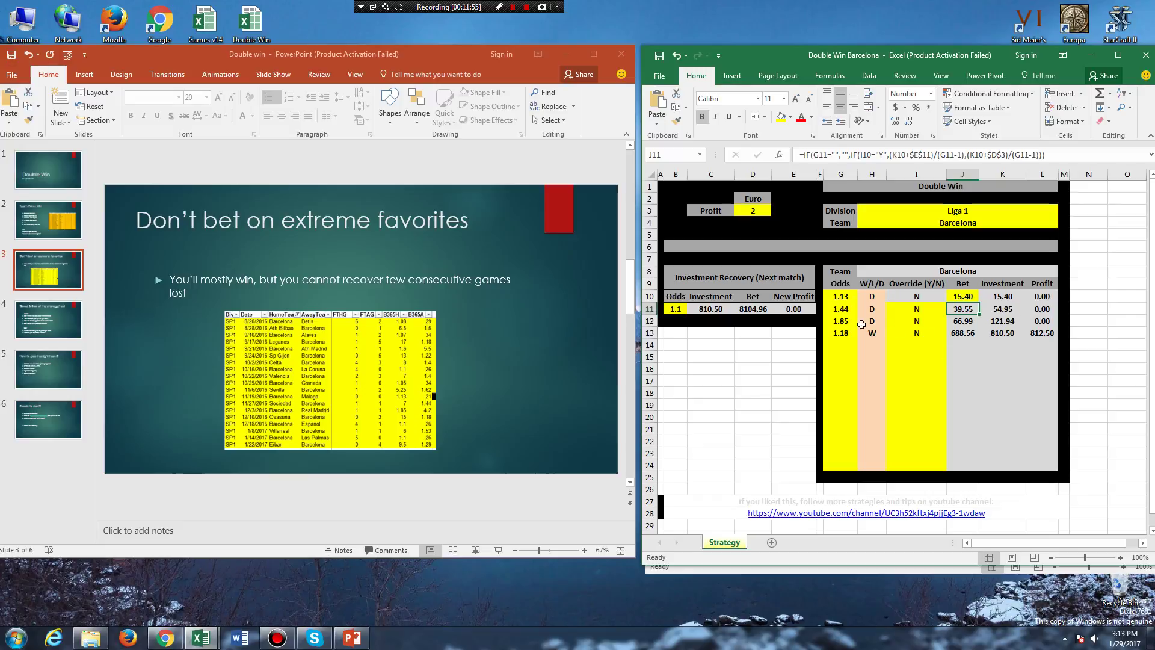
click(961, 321)
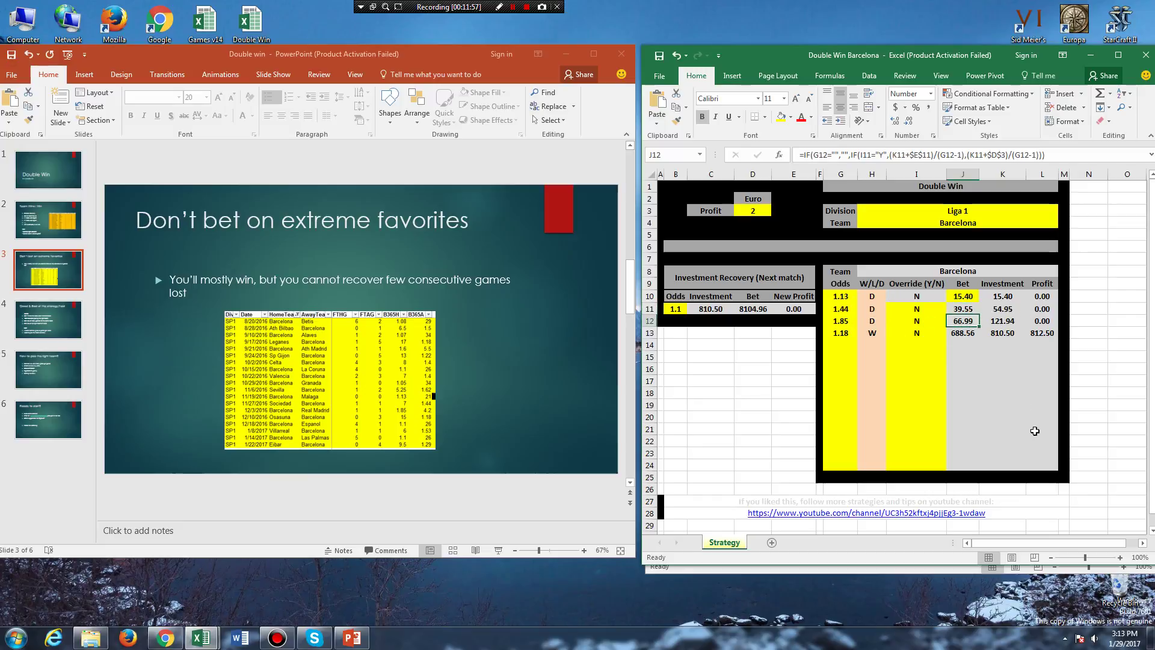
click(964, 333)
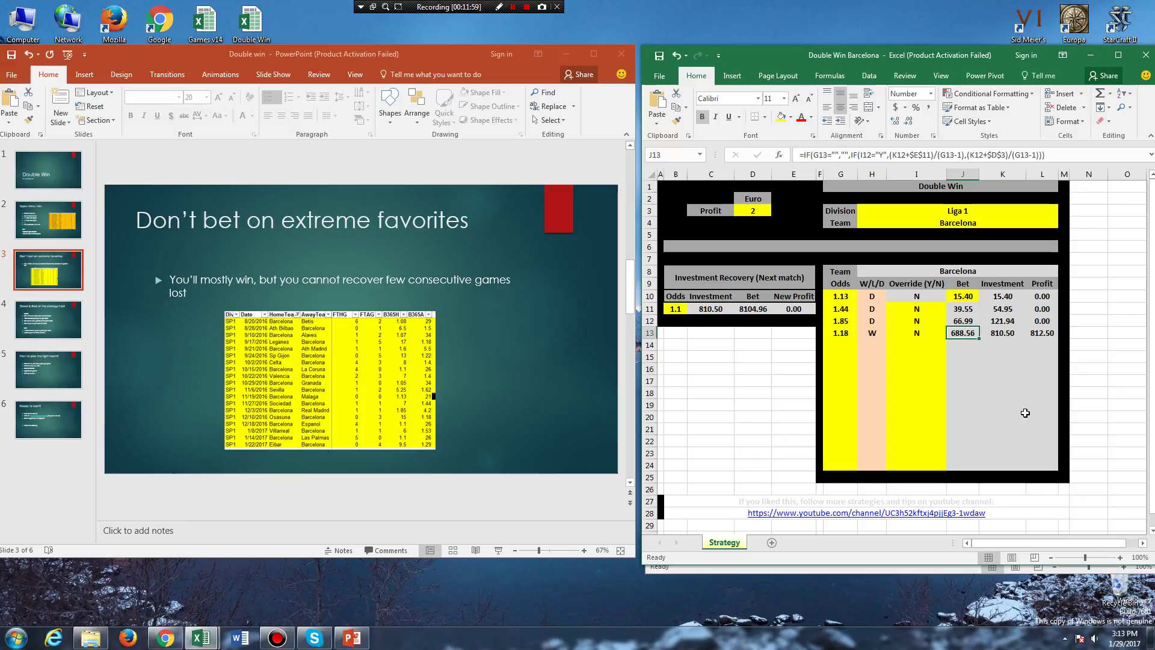
click(987, 356)
drag(1012, 291, 1004, 332)
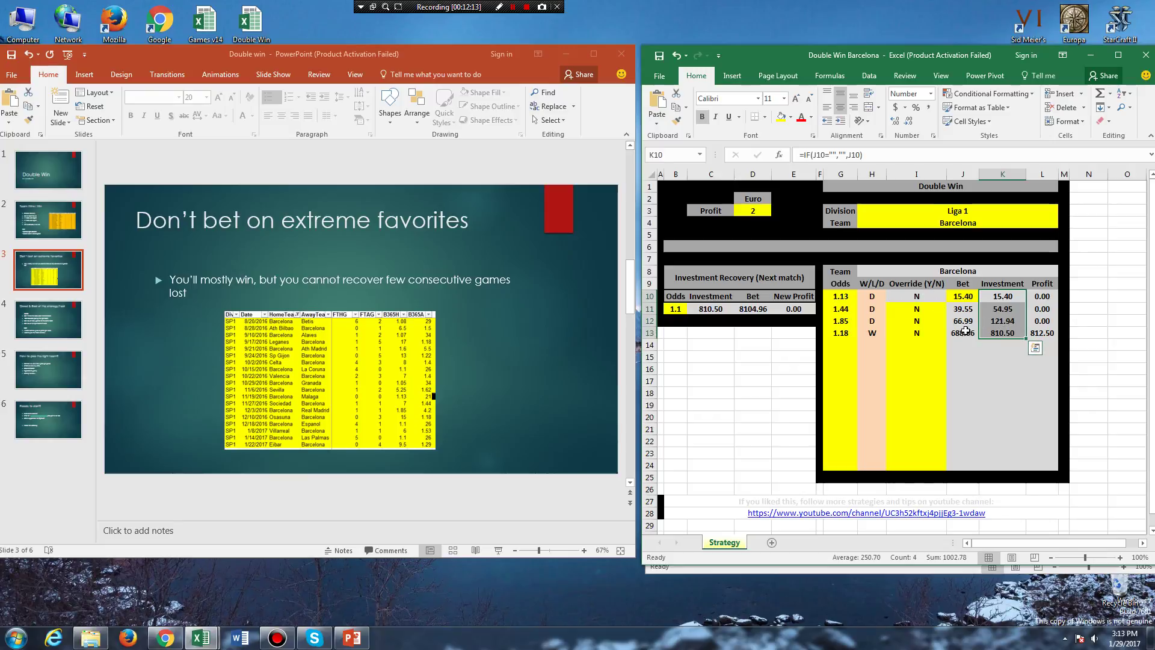
drag(964, 332, 963, 294)
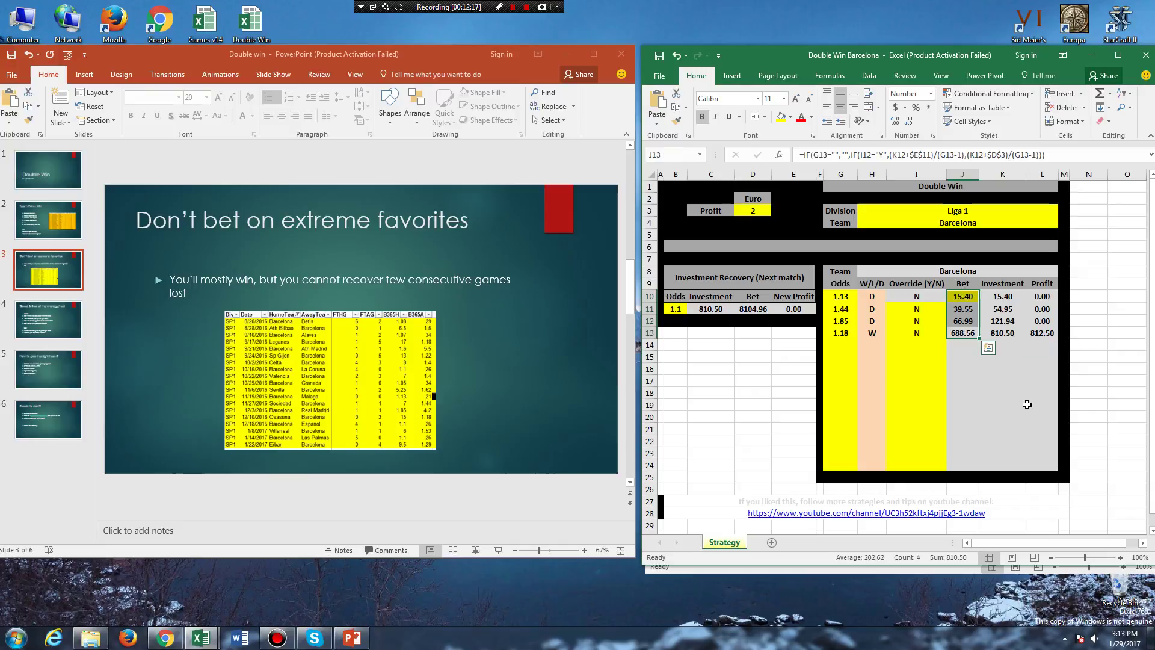
click(752, 209)
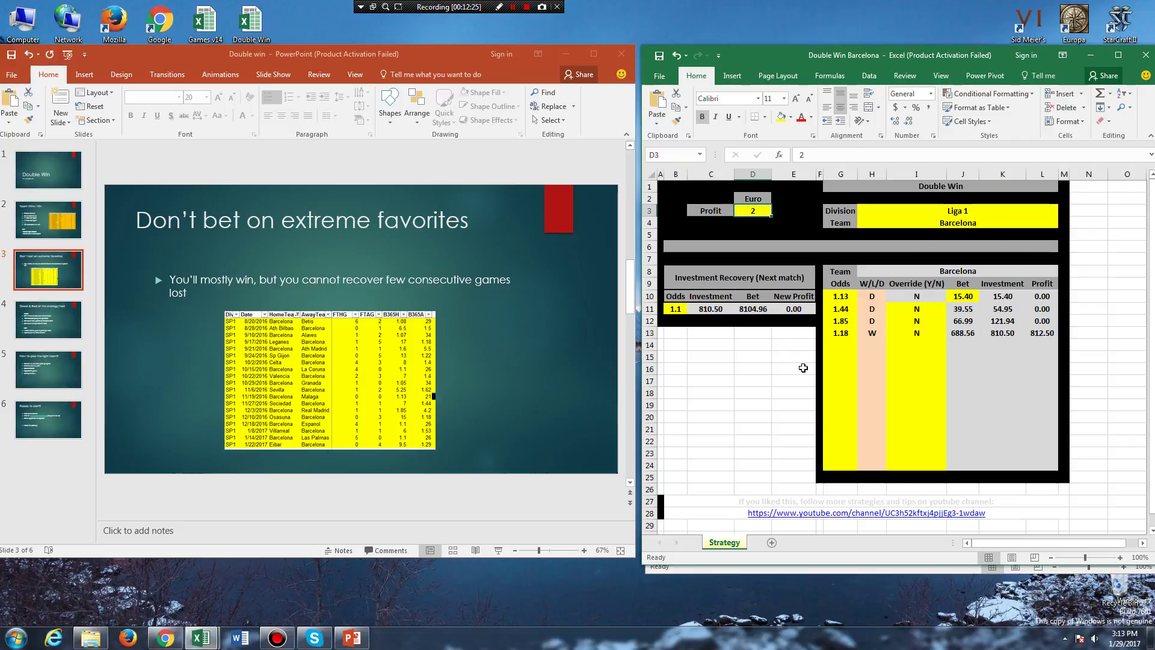
Check the Barcelona W result, 1.1 recovery odds and K13 investment, then show slide 4
click(871, 333)
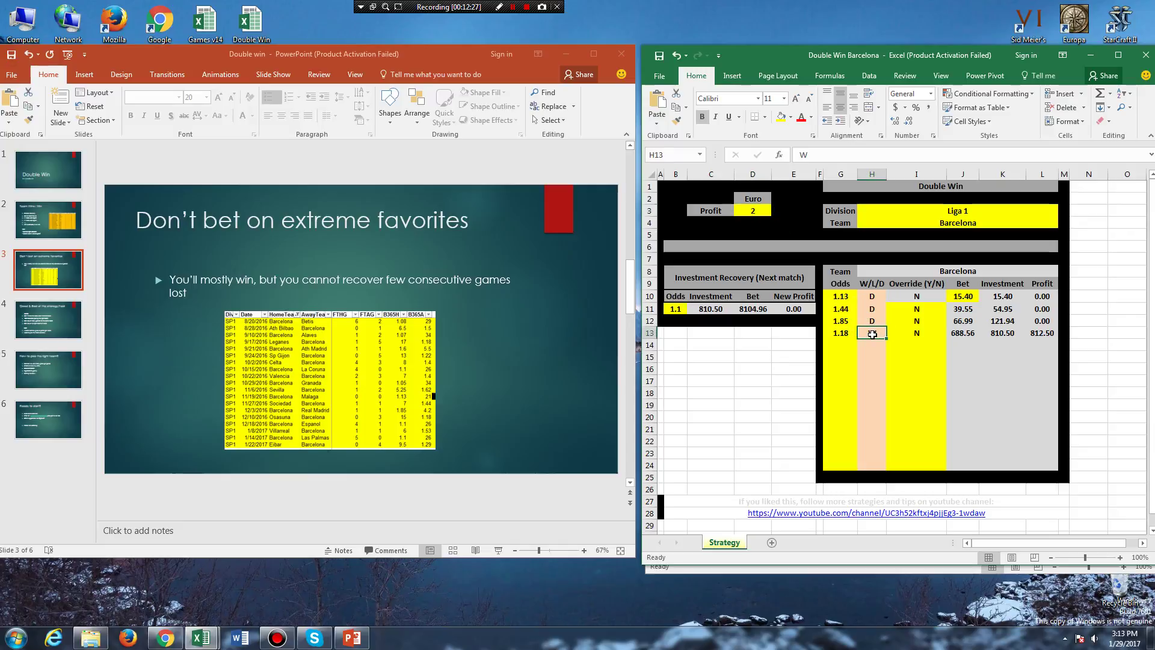
click(677, 309)
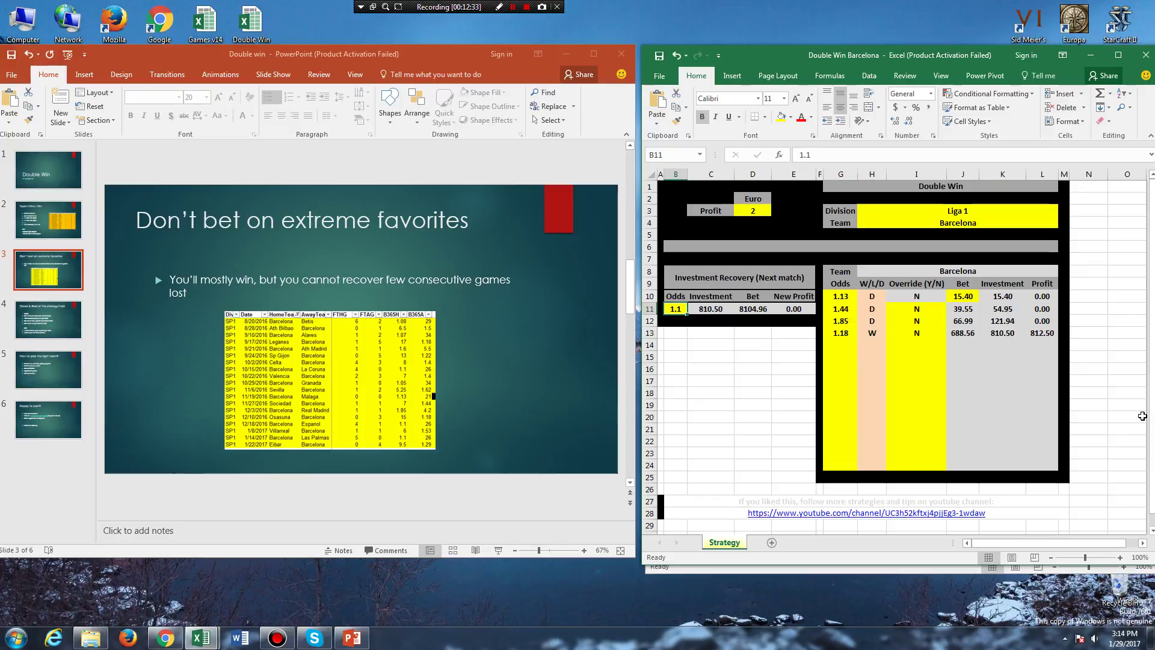
click(744, 309)
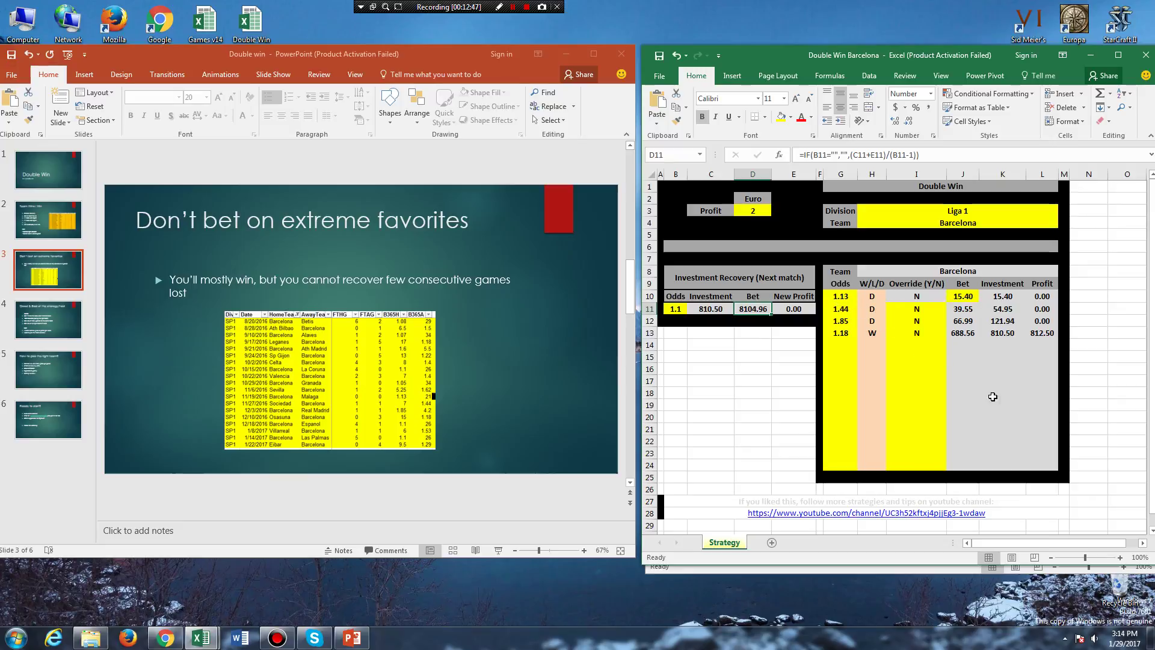
click(1007, 332)
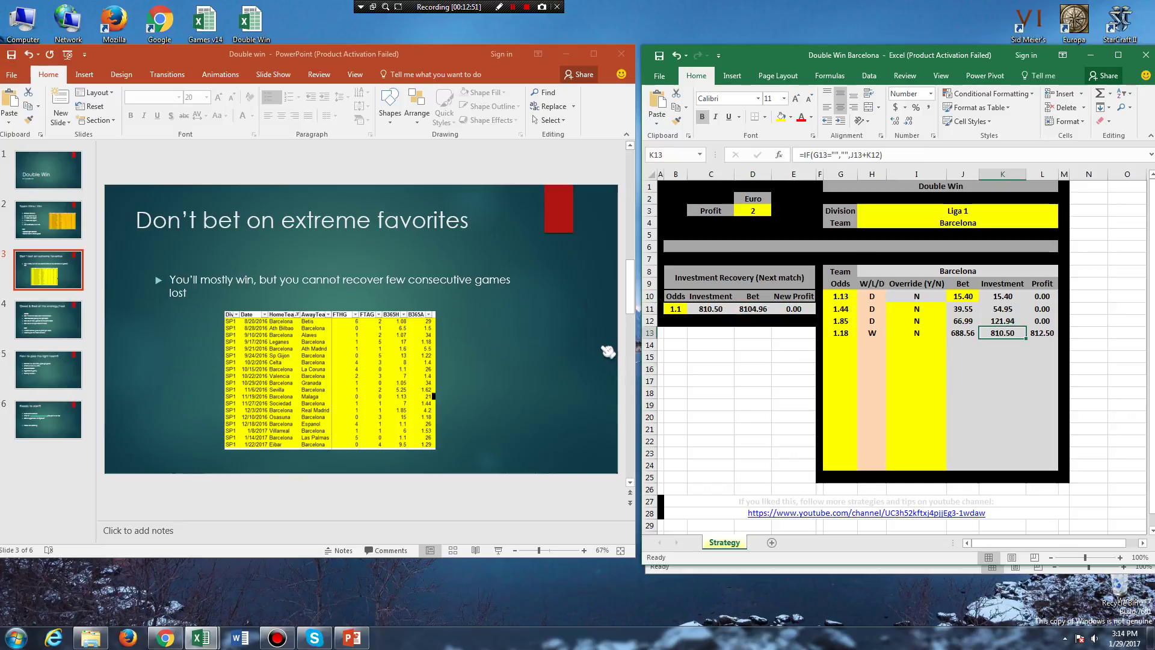
click(41, 323)
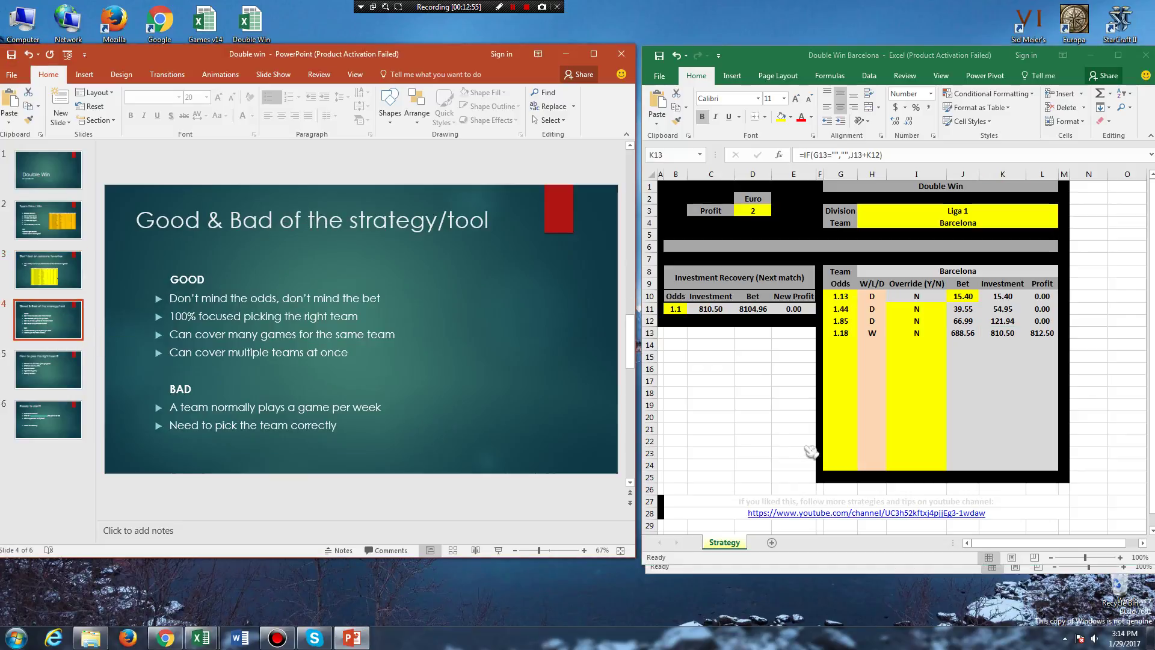
Close the Barcelona workbook and check the Espanyol override, bets and K15 investment formula
click(1145, 55)
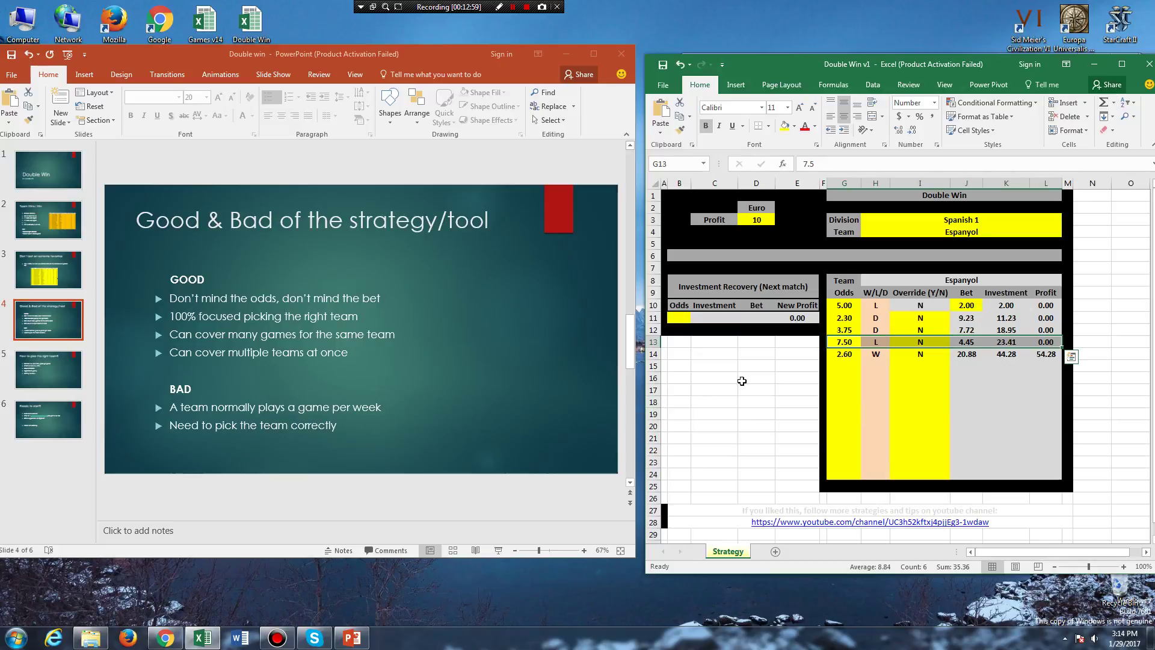
click(927, 350)
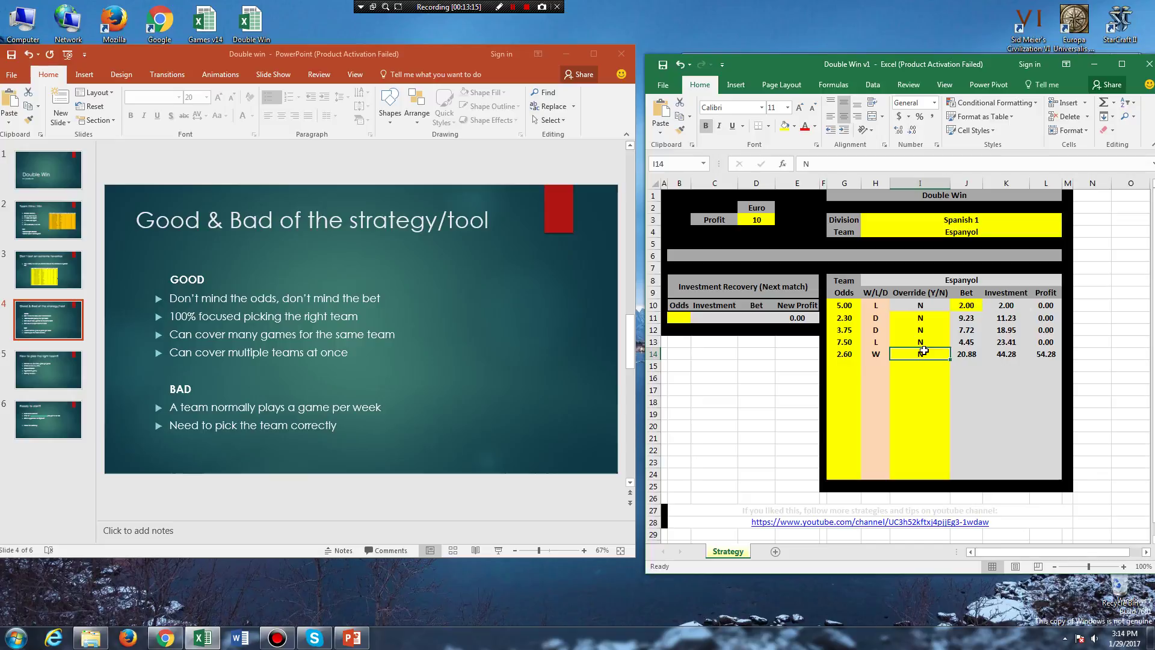
drag(967, 308, 963, 363)
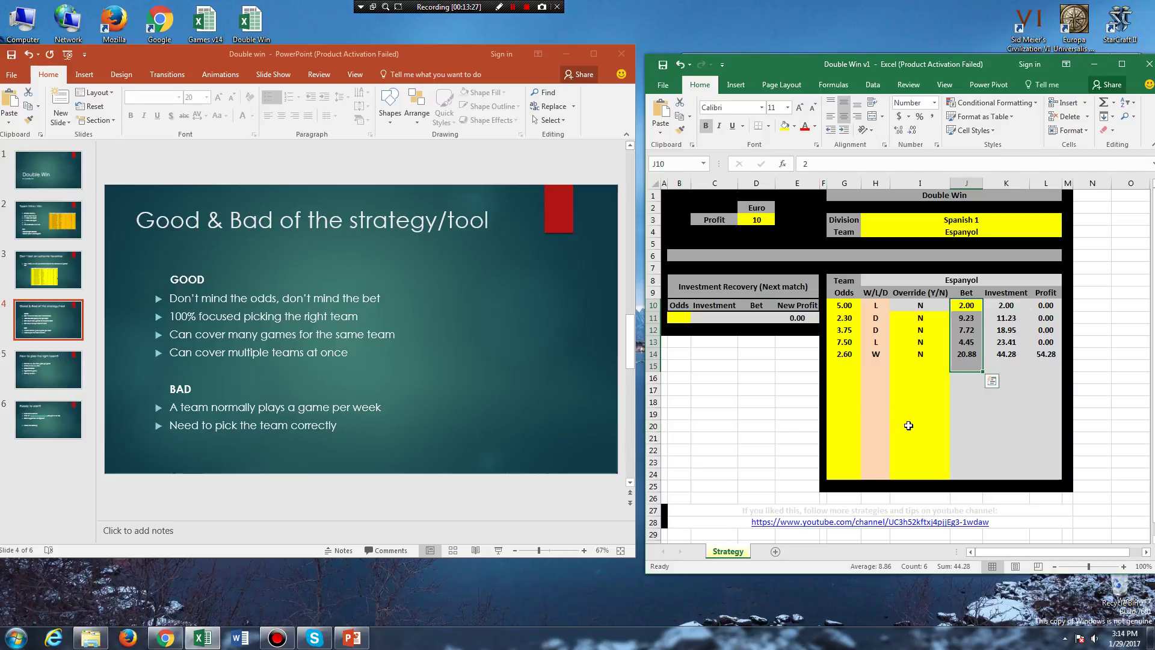
click(1028, 366)
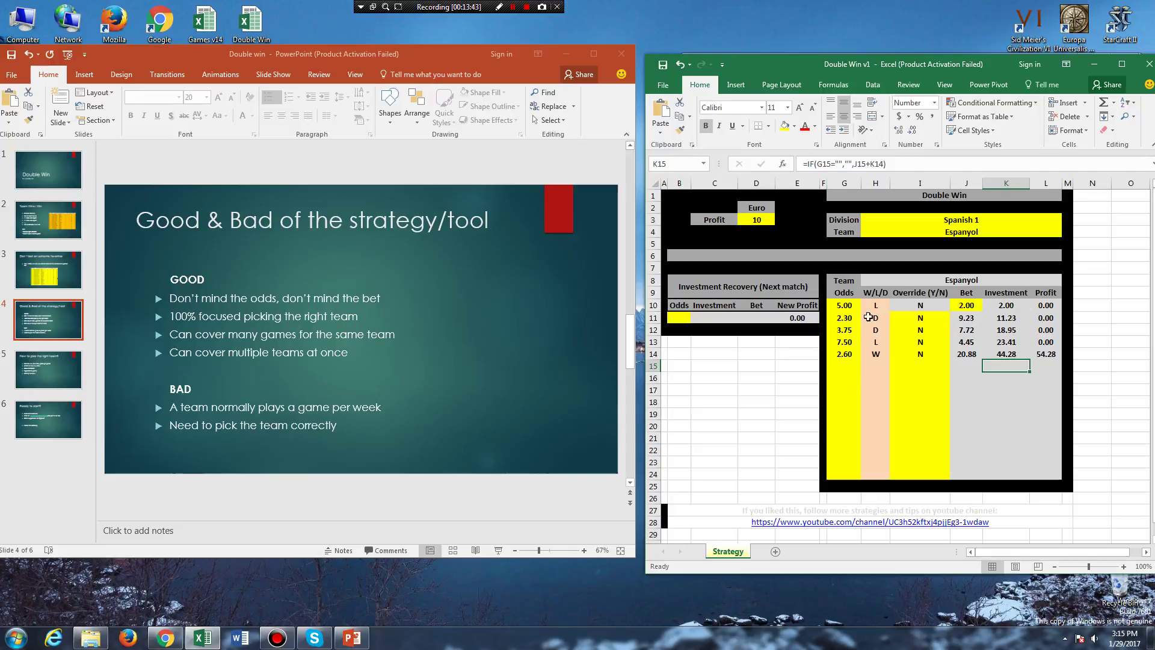
Highlight the Espanyol match rows and cumulative investment figures, ending on the team name
drag(845, 307, 1055, 318)
drag(845, 317, 1050, 318)
drag(845, 354, 1049, 356)
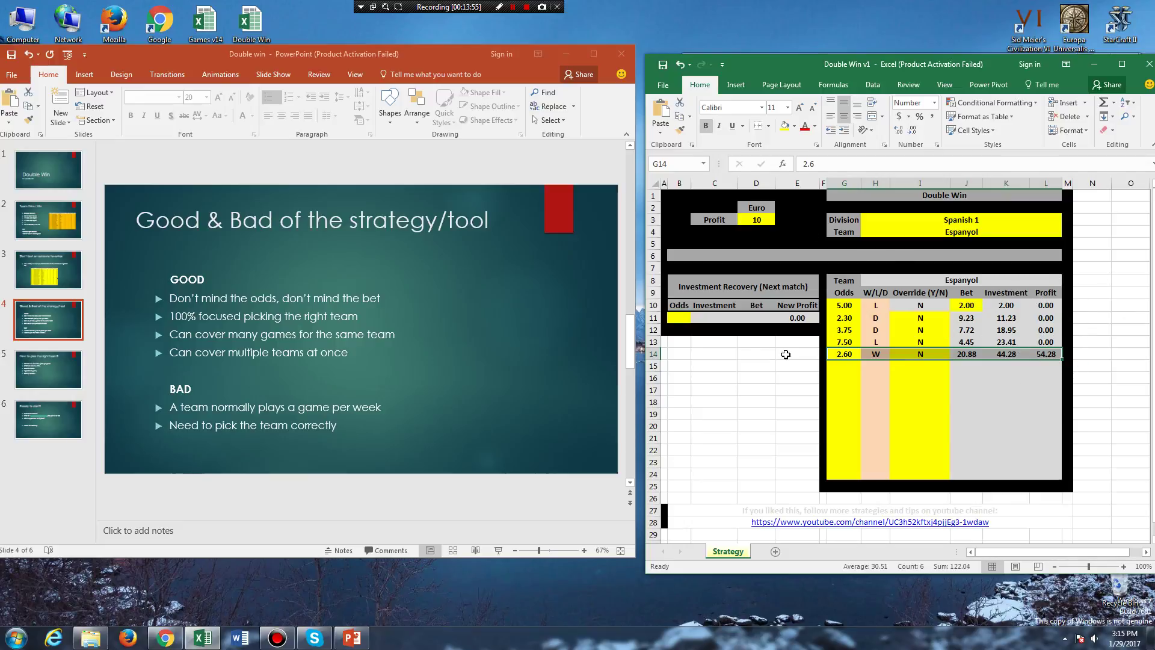
drag(1006, 305, 1005, 353)
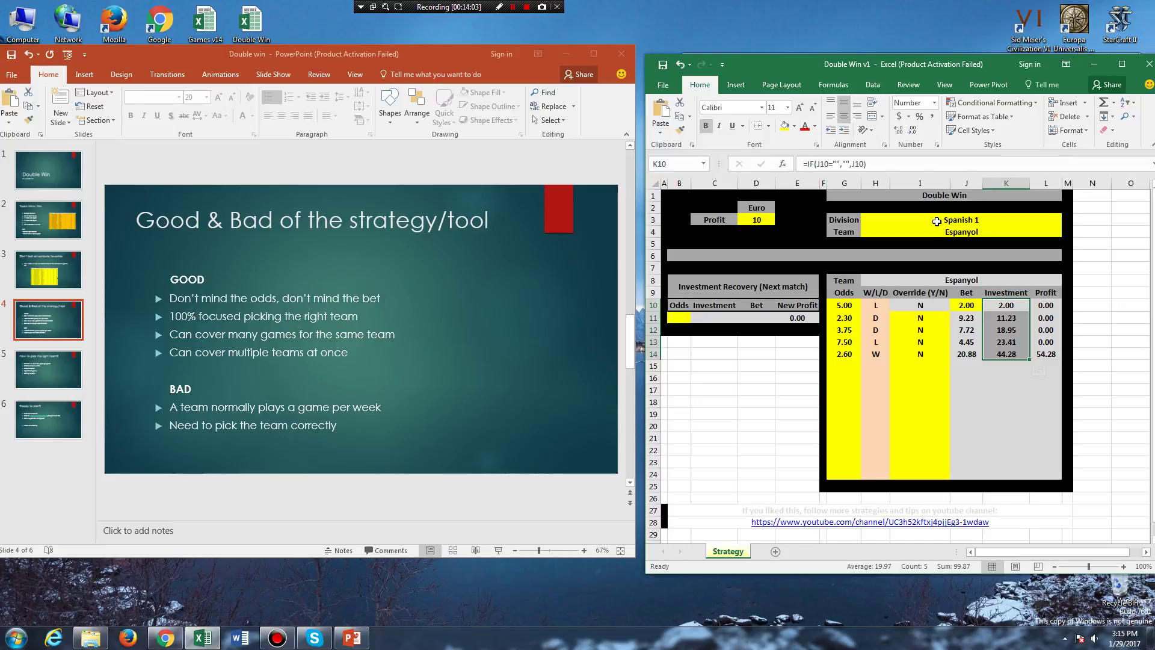
click(965, 233)
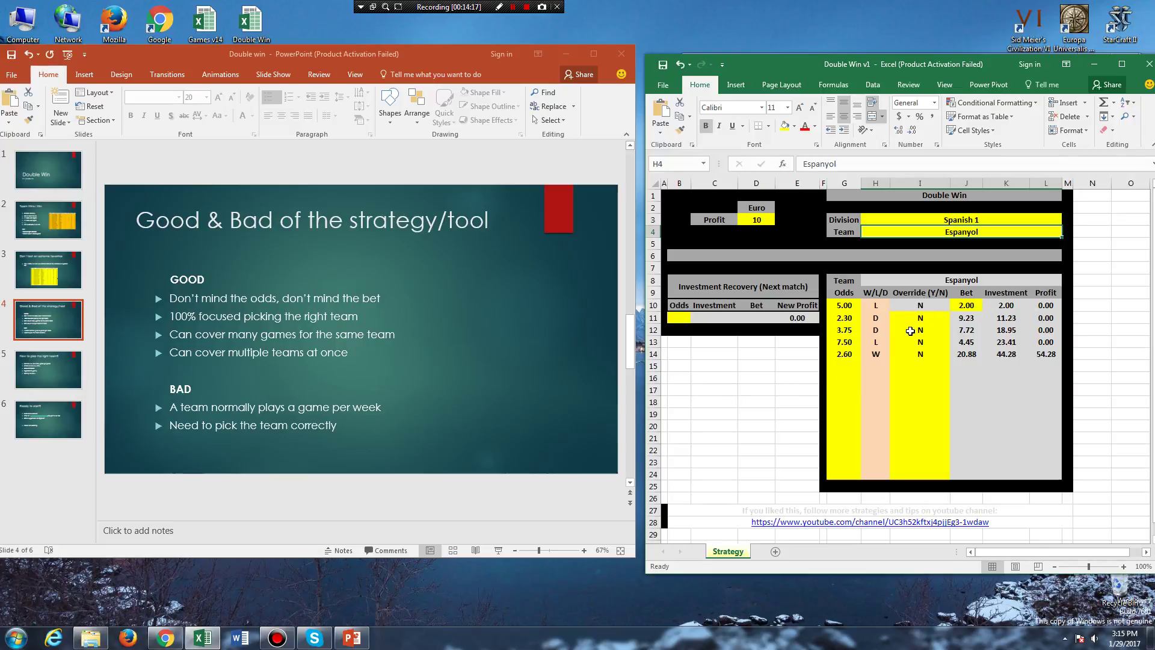
drag(832, 303, 1060, 311)
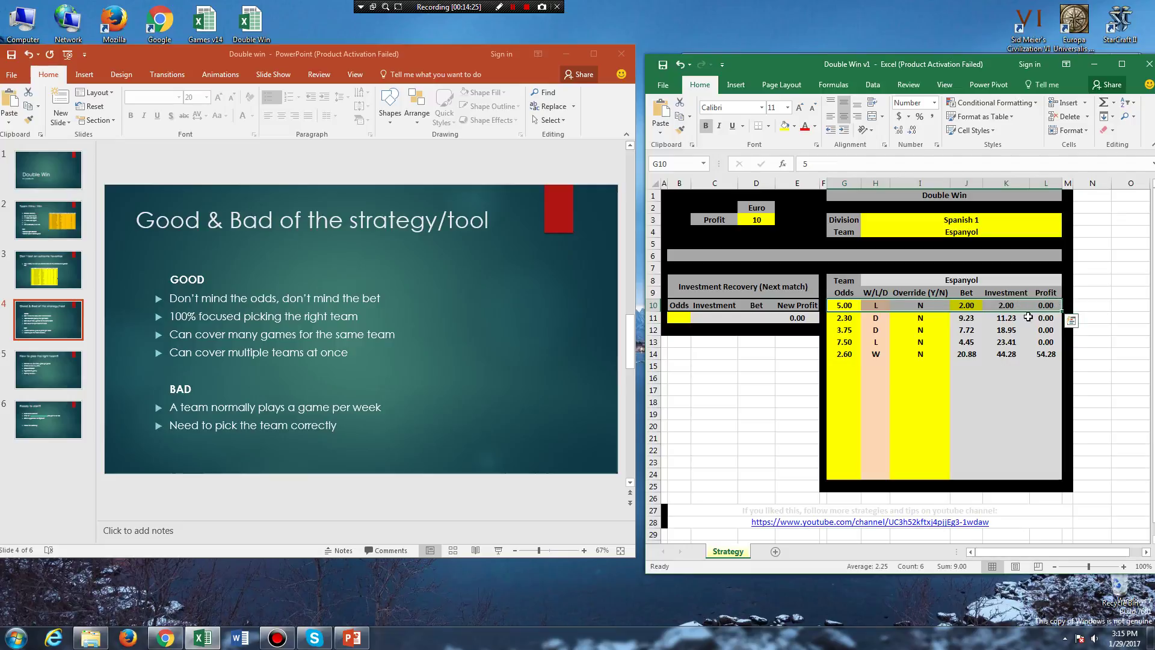
drag(840, 317, 1056, 330)
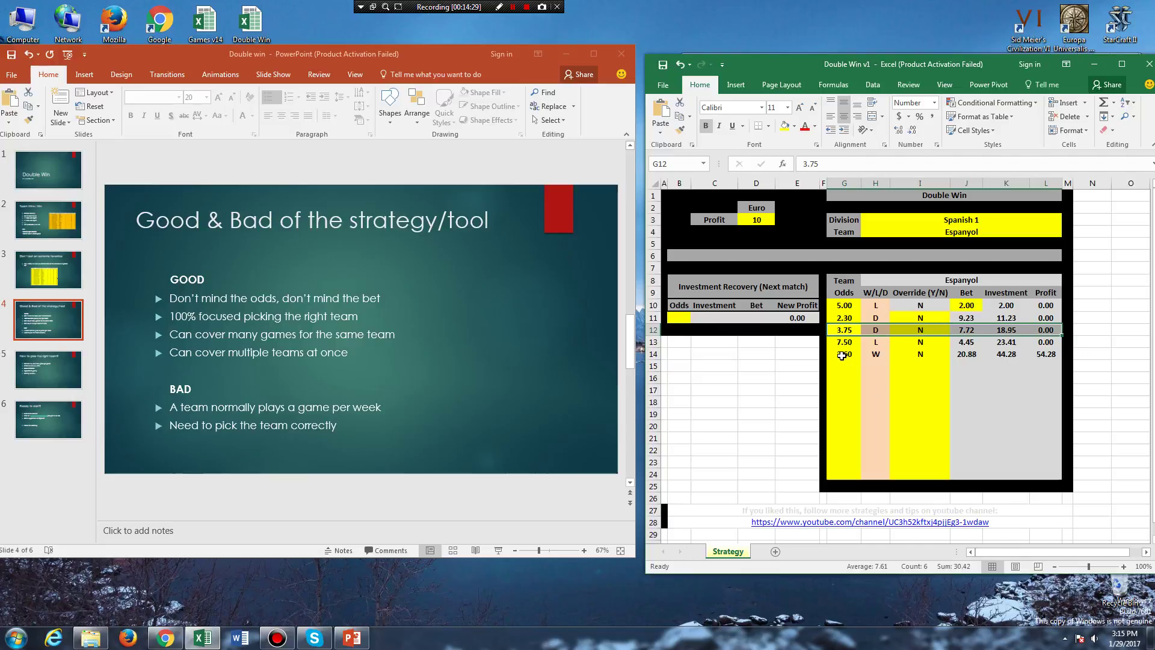
drag(842, 355, 1052, 356)
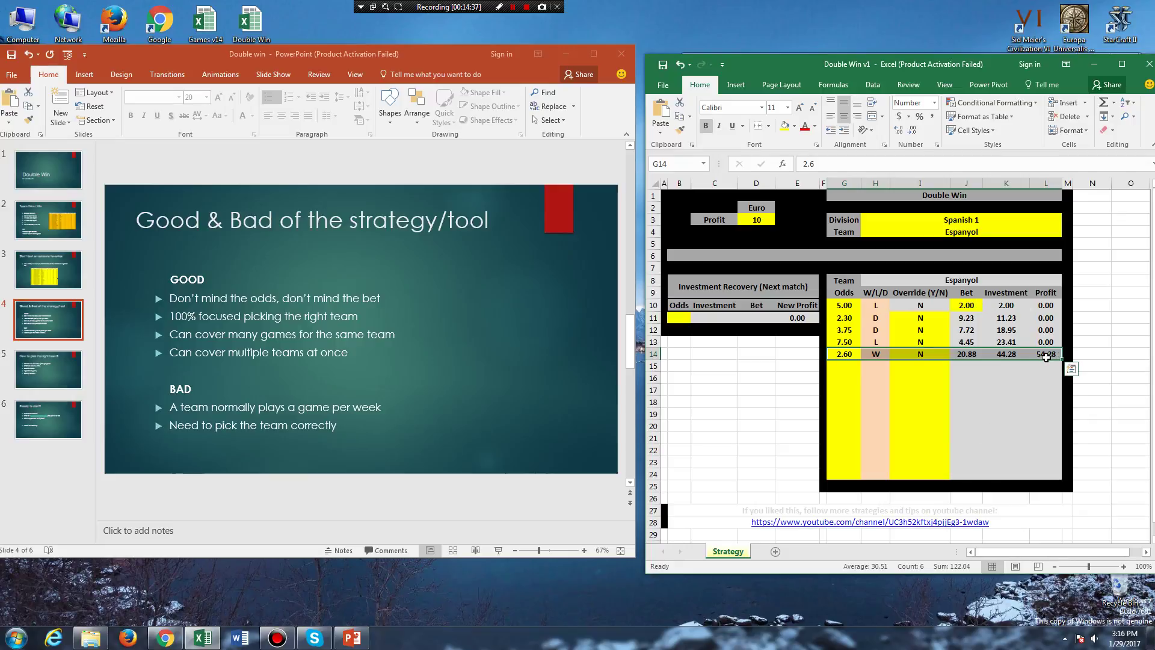
click(1008, 354)
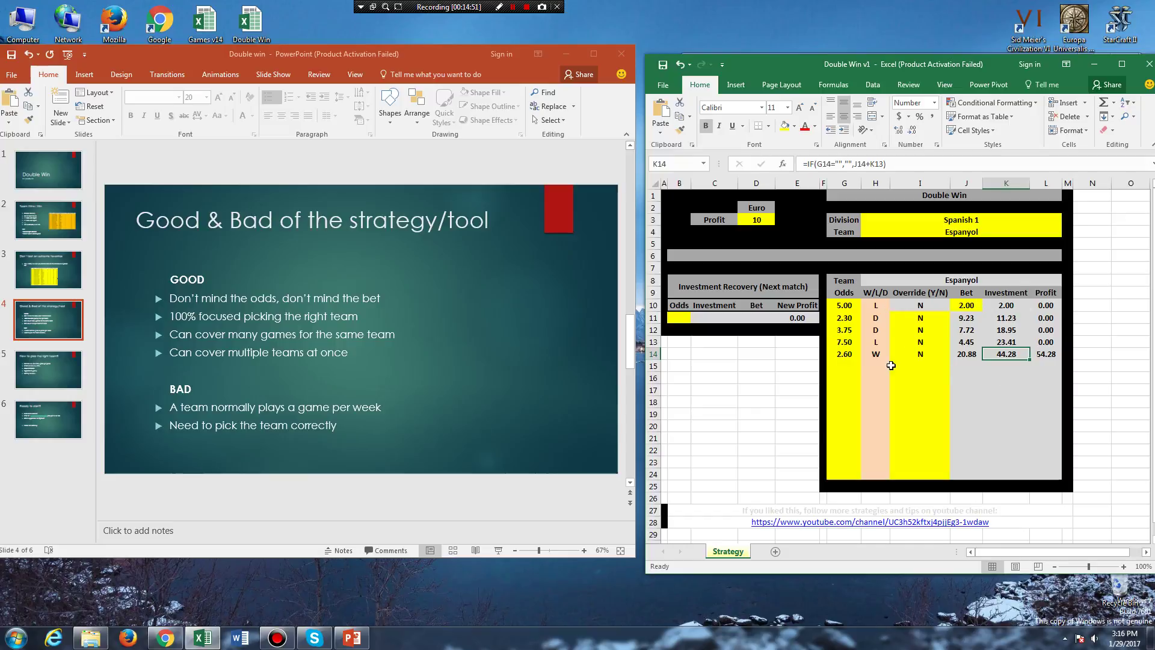
drag(842, 355, 1058, 356)
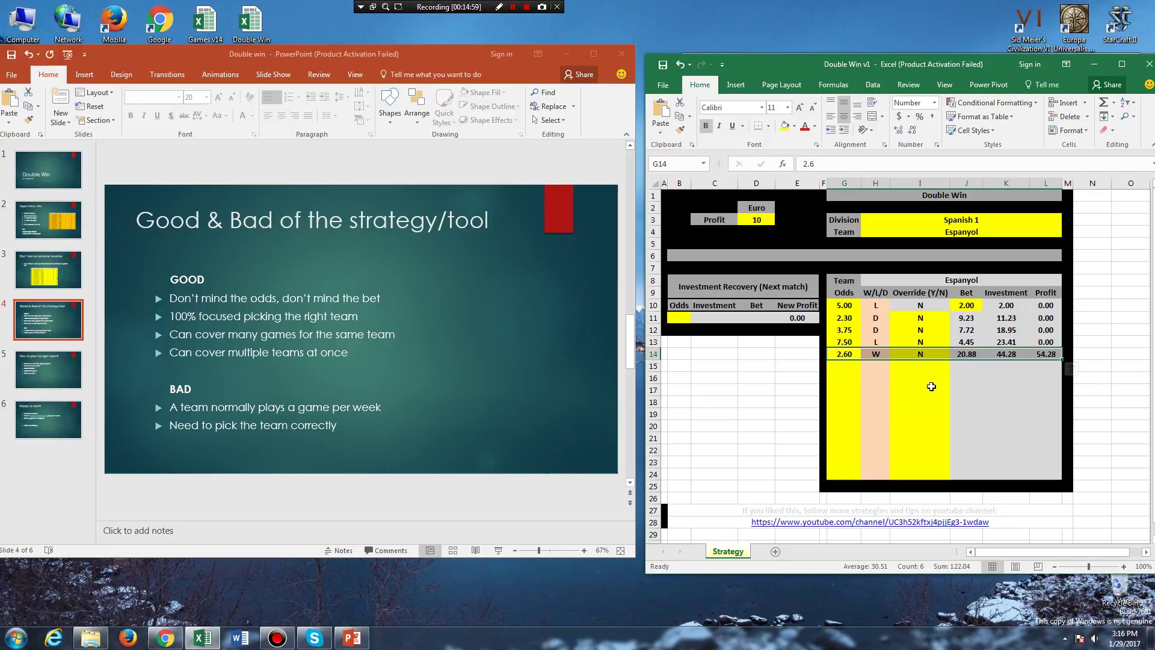
click(1004, 231)
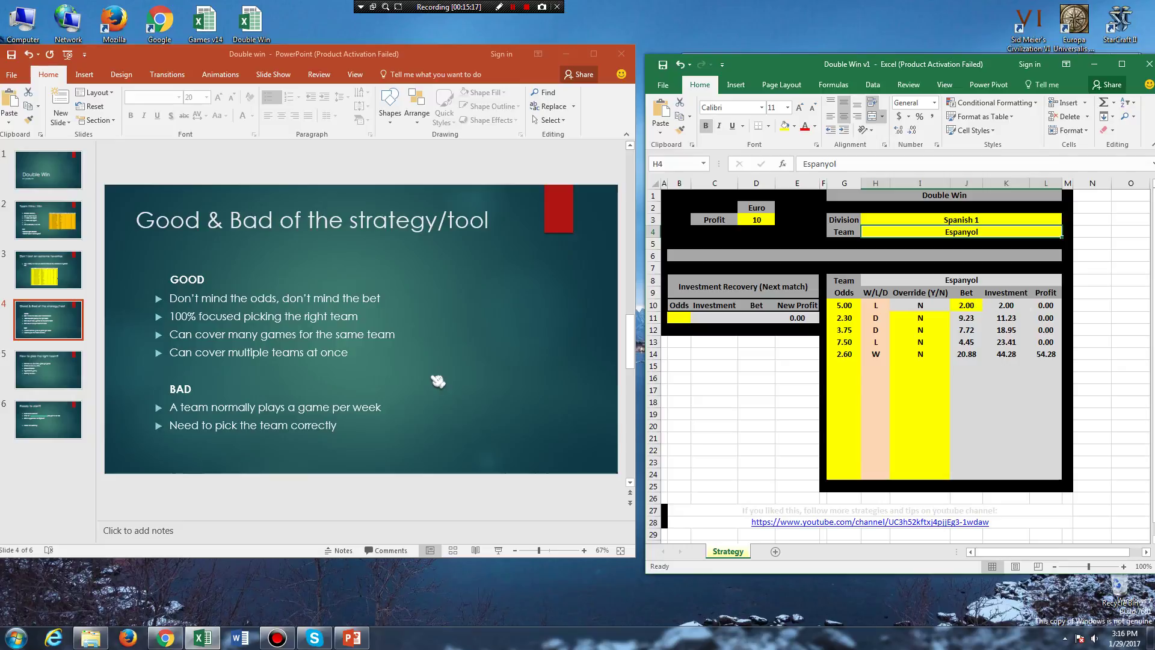
Bring PowerPoint forward and show slide 5, 'How to pick the right team?'
click(68, 383)
click(66, 383)
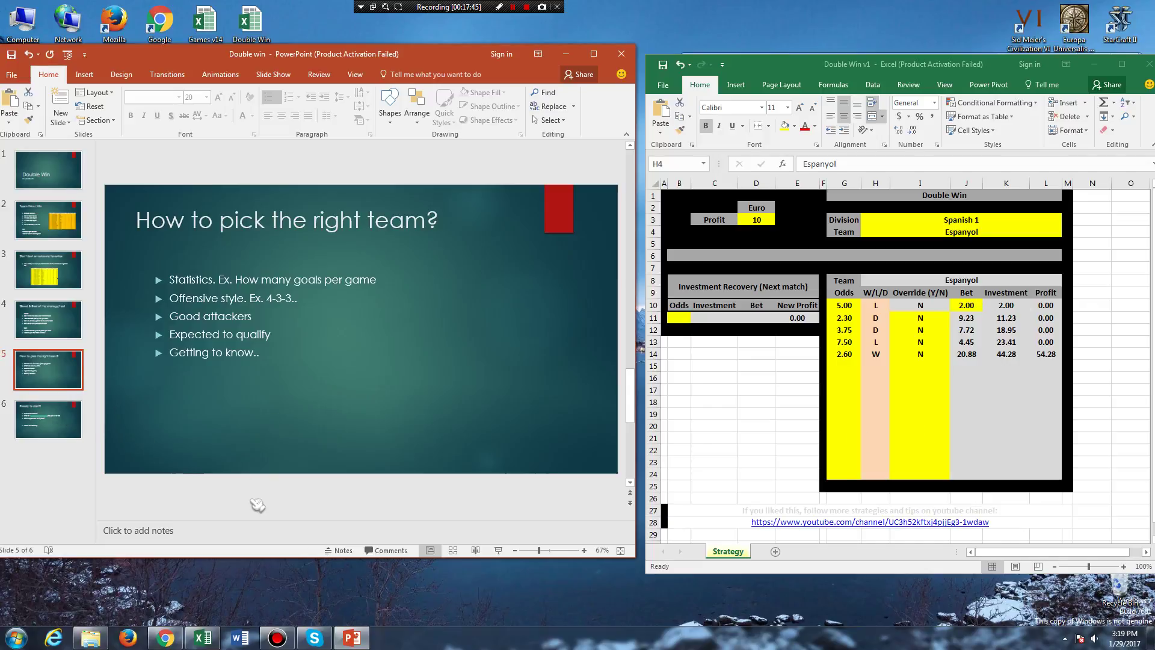
Display slide 6, the closing 'Ready to start?' slide of the deck
click(63, 424)
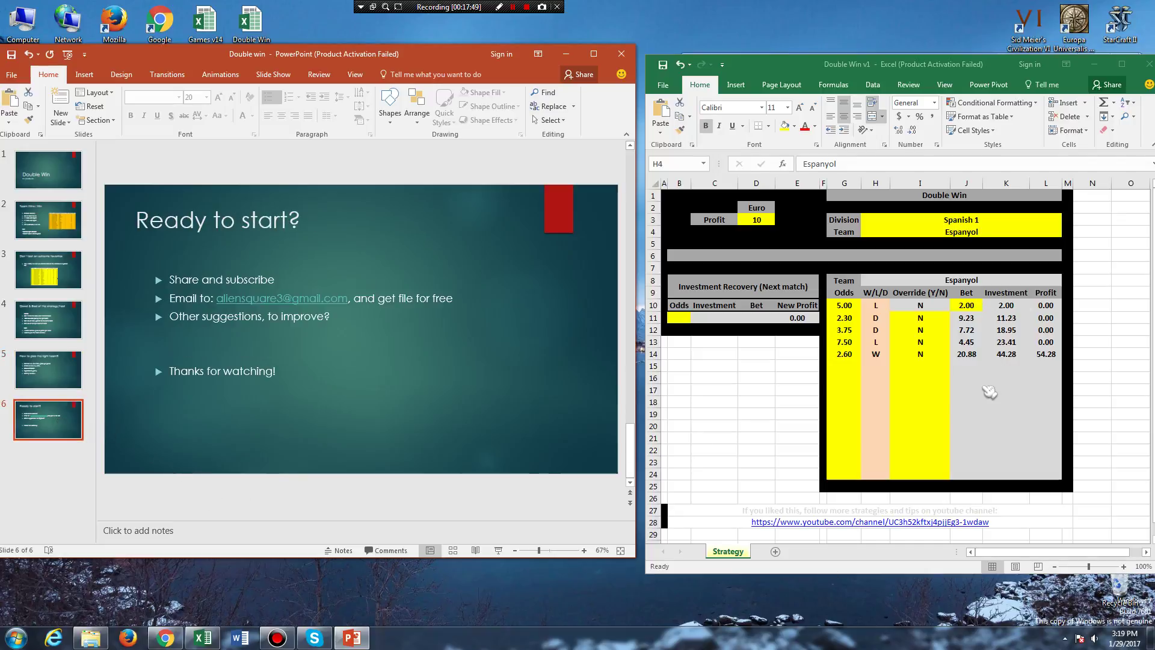